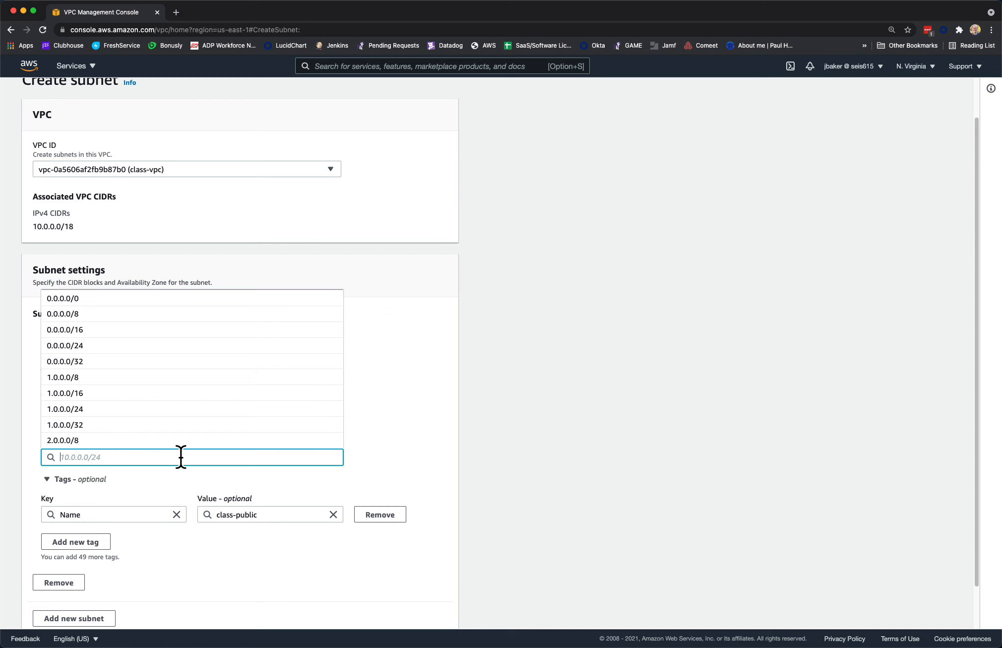
Step: Set the IPv4 CIDR block of the class-public subnet to 10.0.1.0/24
text(10.0.1)
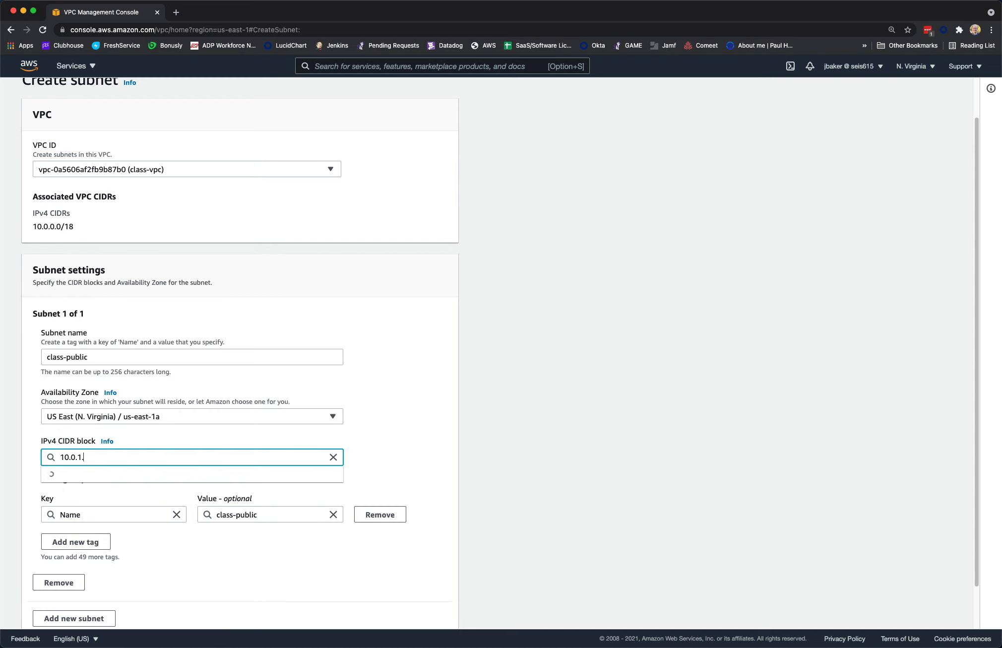
text(.0/24)
click(399, 422)
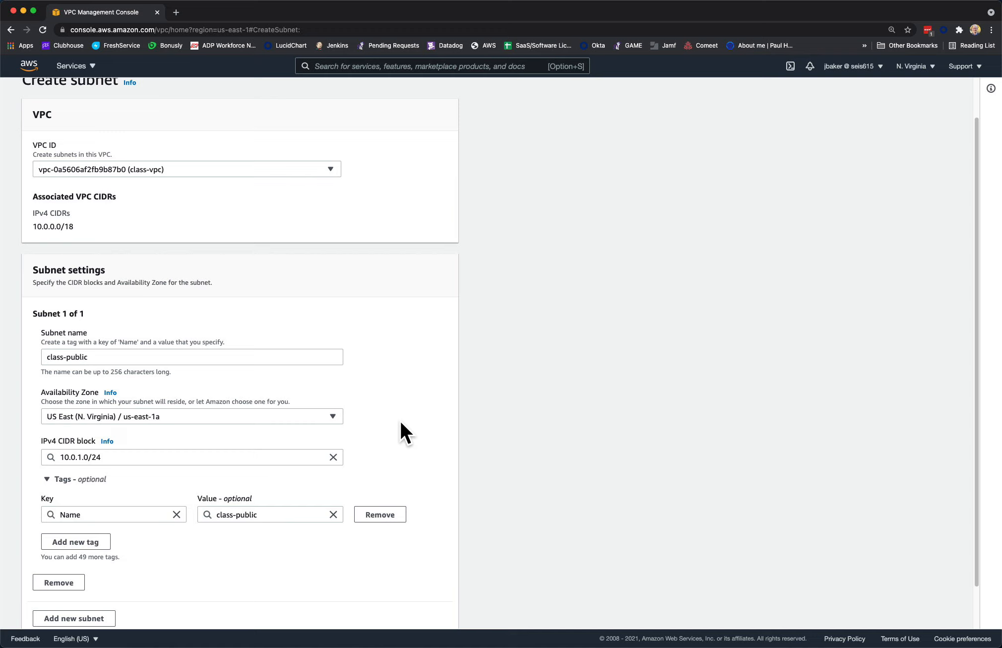
Step: Add a second subnet named class-private in availability zone us-east-1a
scroll(418, 423, down, 2)
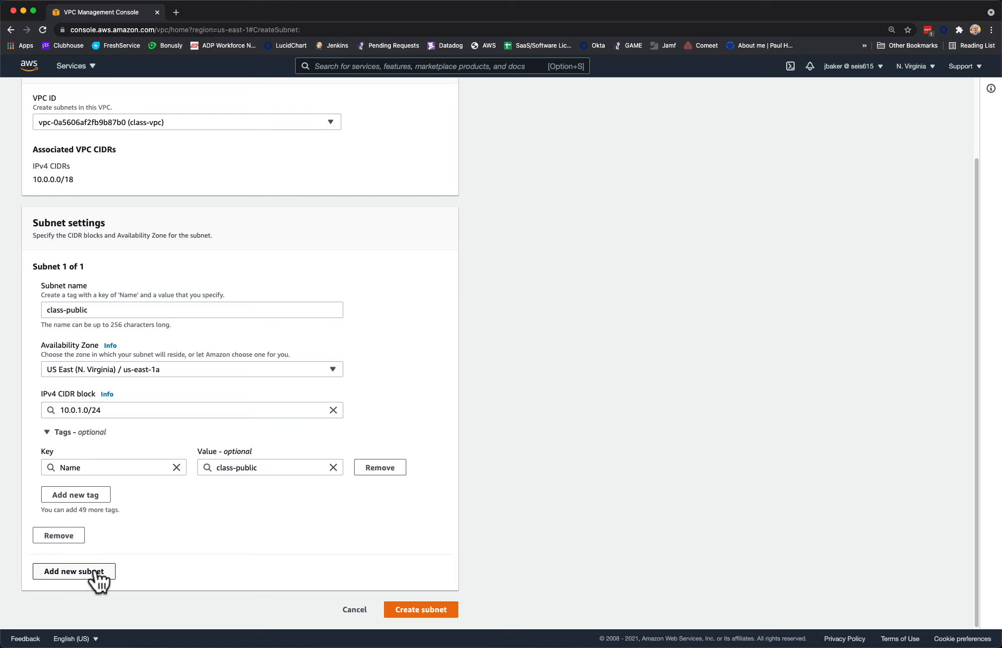
click(74, 571)
scroll(238, 527, down, 5)
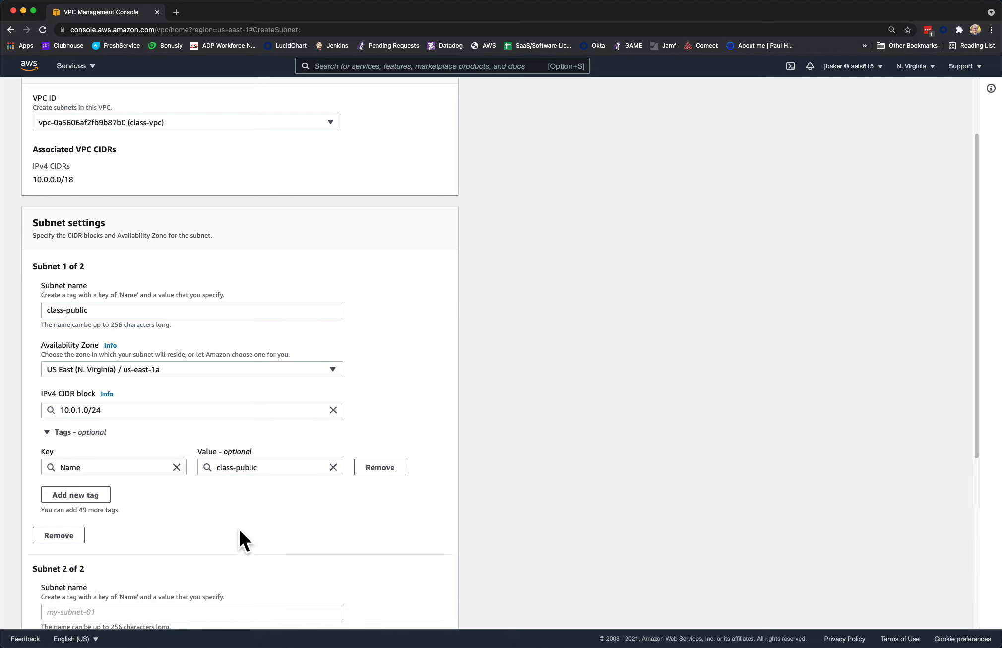
click(181, 405)
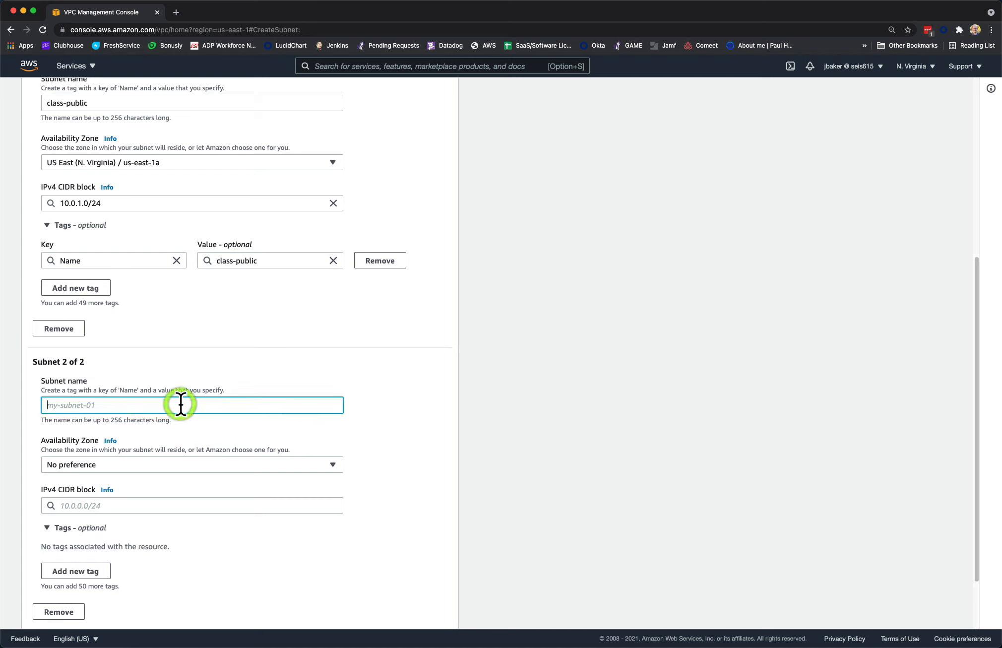
text(class-private)
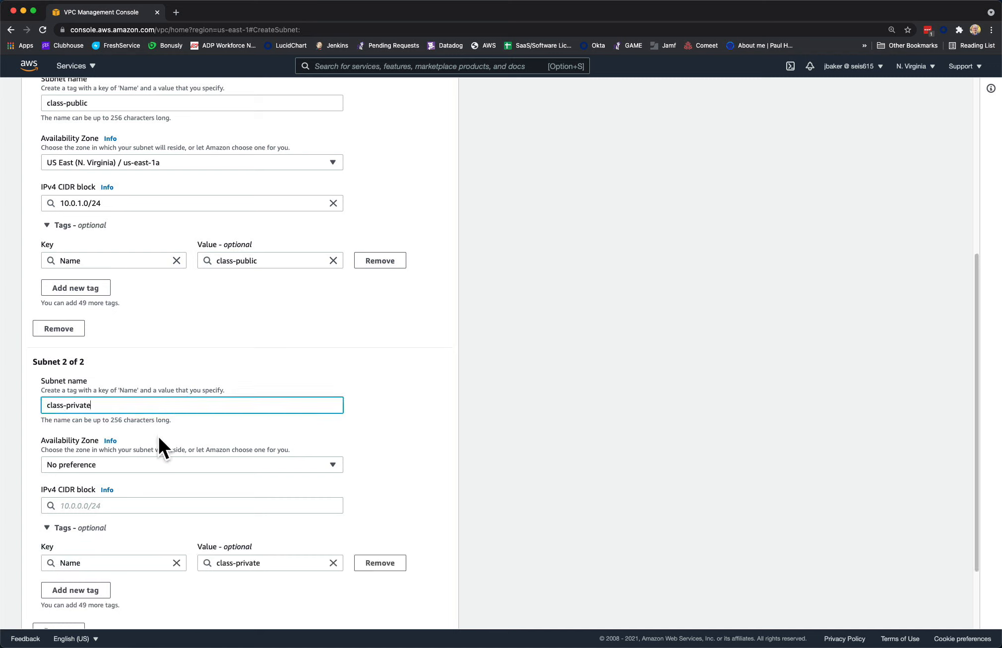
click(163, 464)
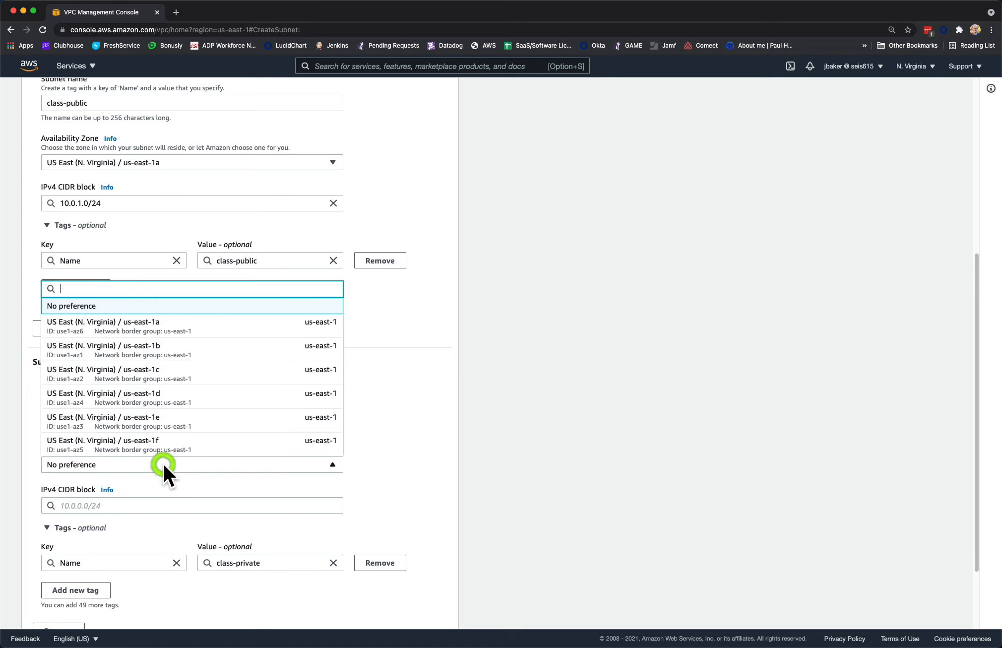
click(181, 322)
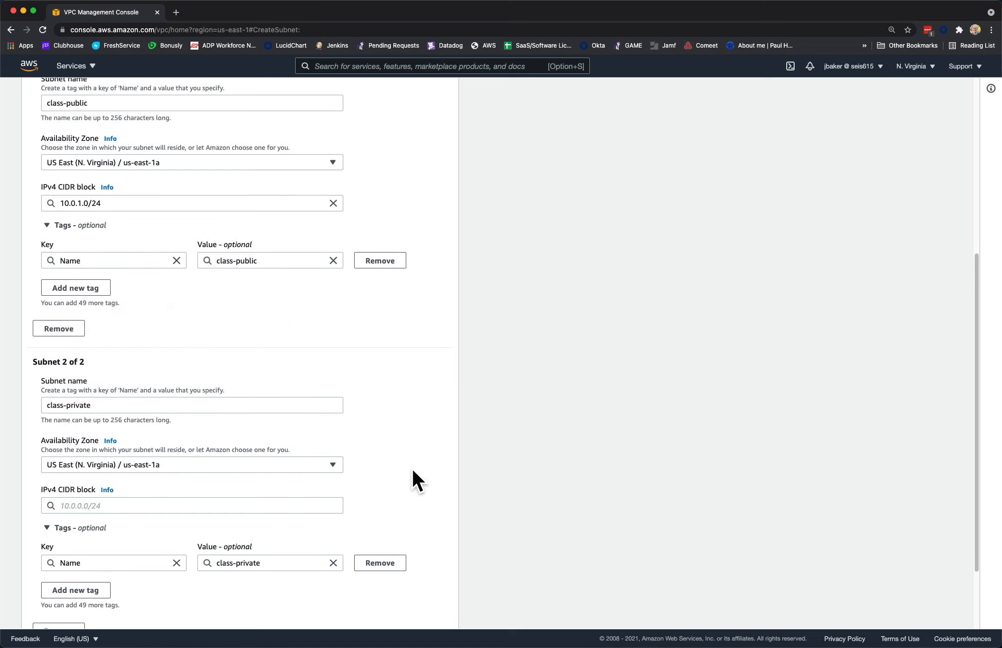
Step: Set the class-private subnet's IPv4 CIDR block to 10.0.5.0/24 and create both subnets
click(198, 505)
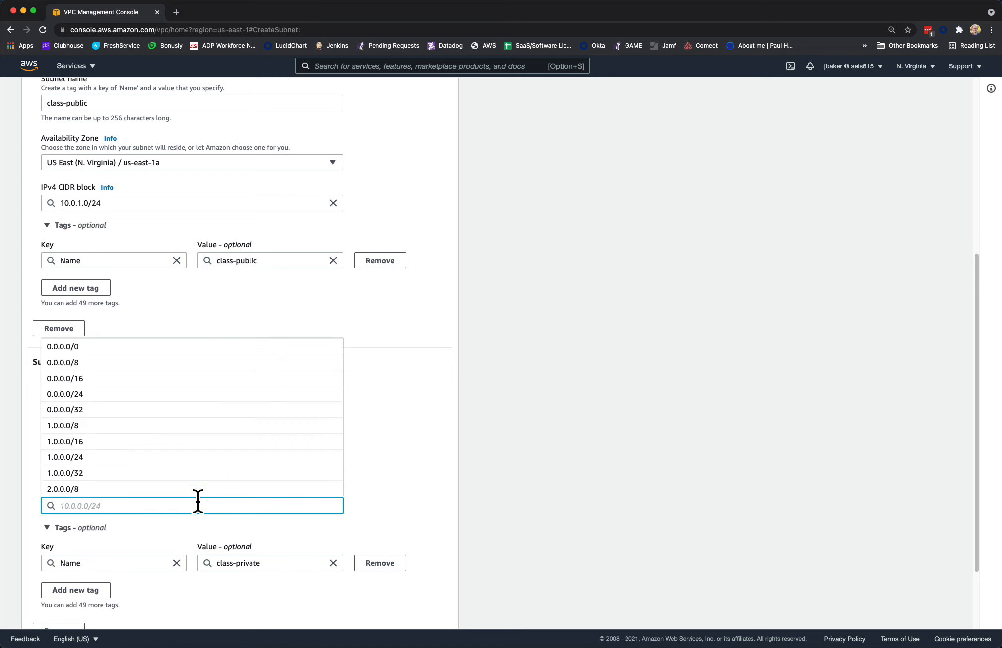
text(10.0)
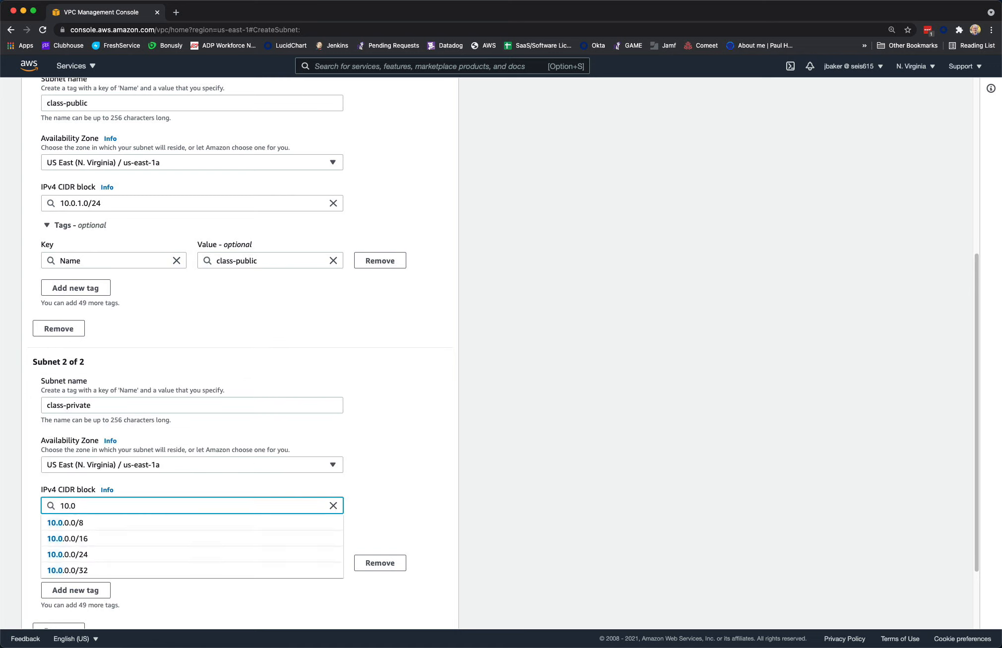
text(.5.0/)
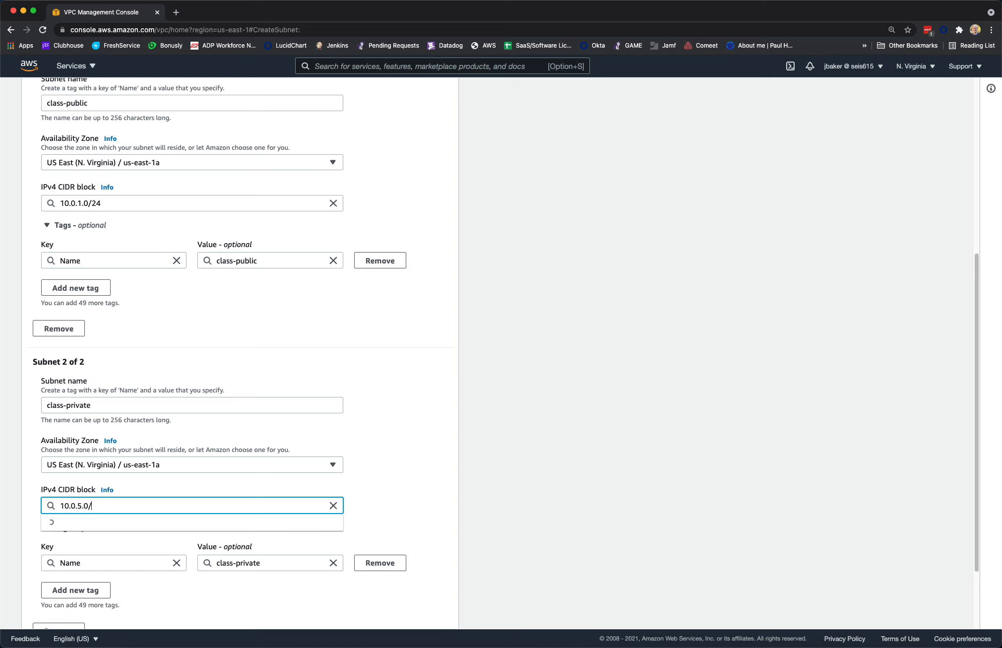
text(24)
click(408, 498)
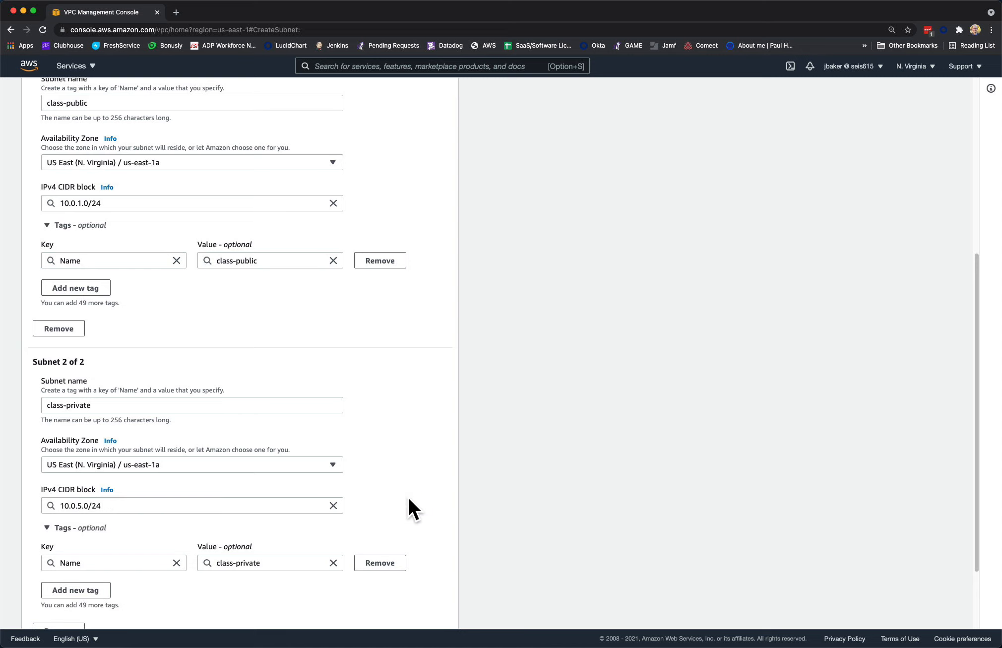
scroll(447, 501, down, 4)
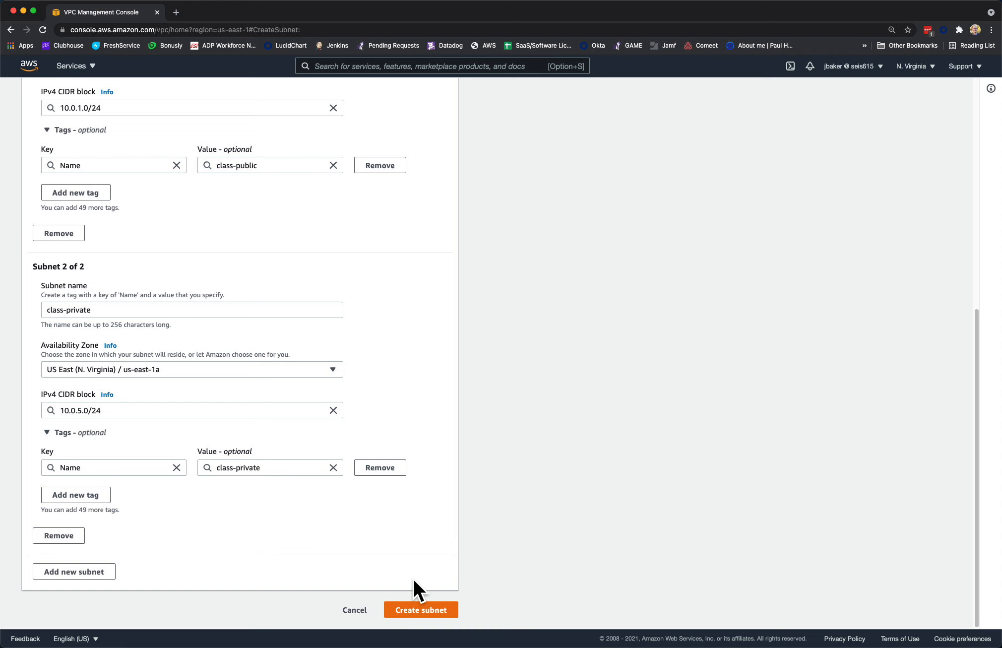
click(429, 611)
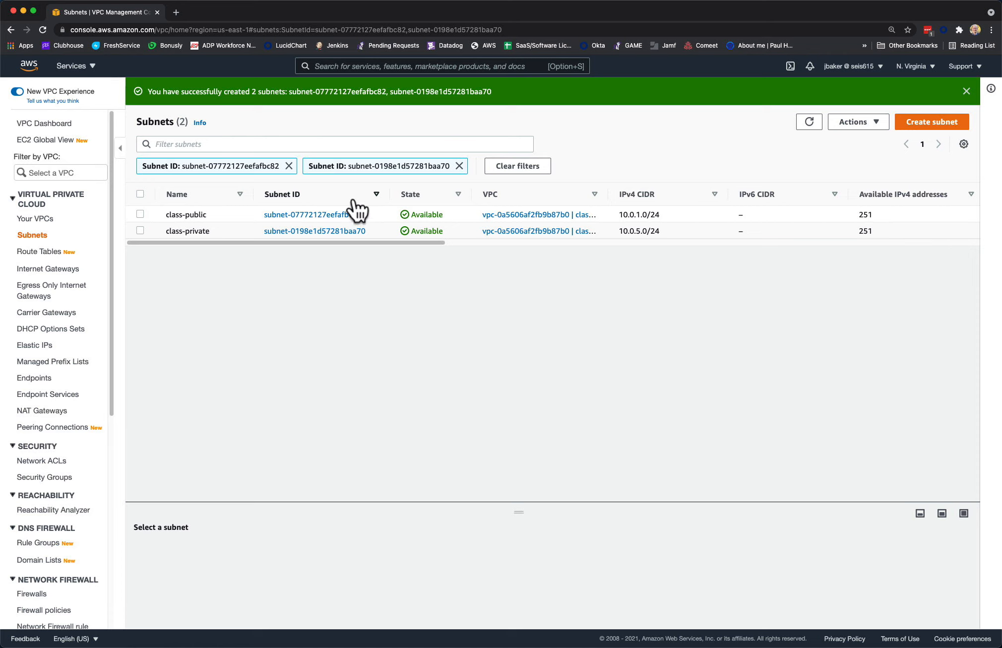
Step: Examine the route table of the class-public subnet on its details page
click(325, 211)
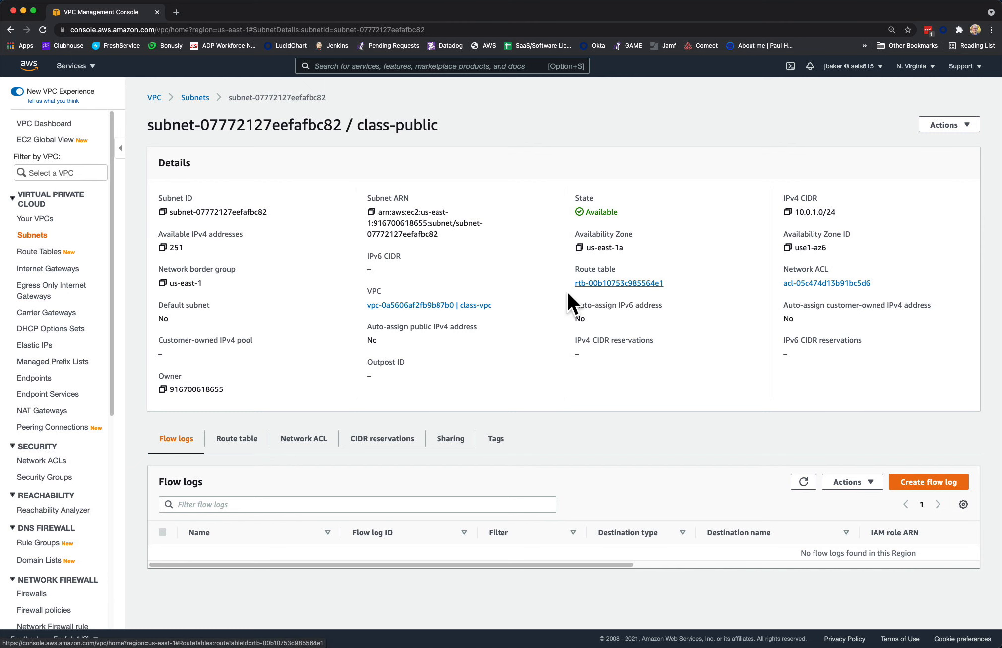
click(238, 443)
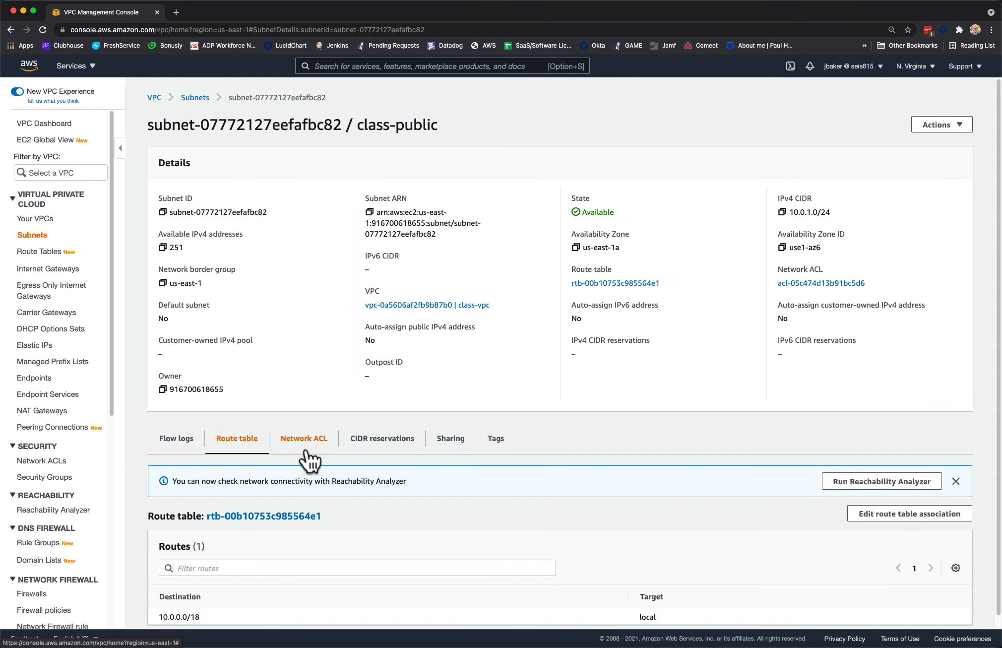
scroll(486, 491, down, 1)
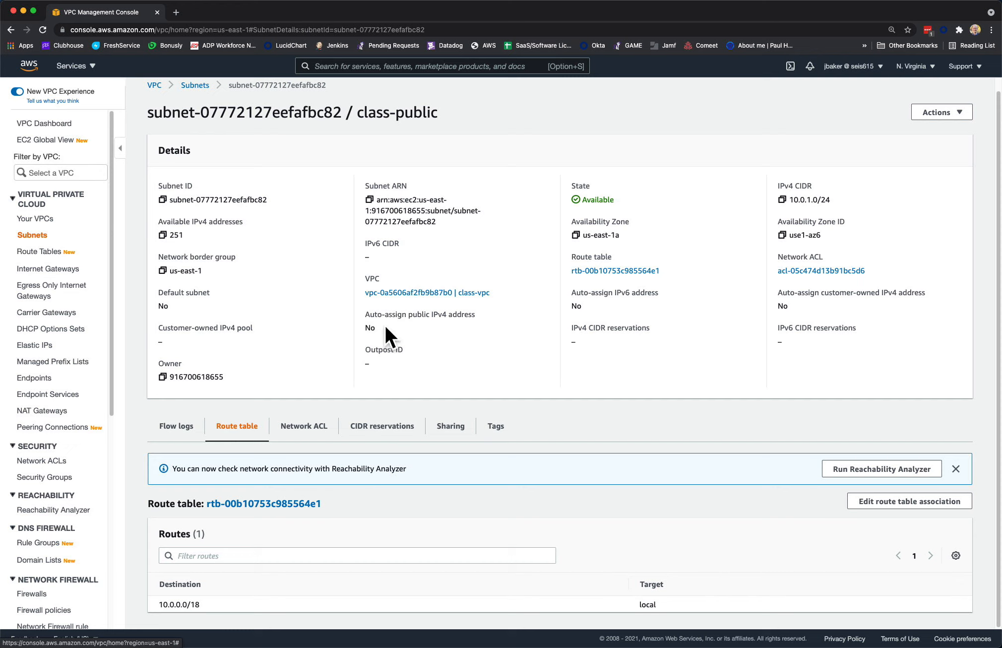
Step: Create an internet gateway with the name tag class-gateway
click(52, 270)
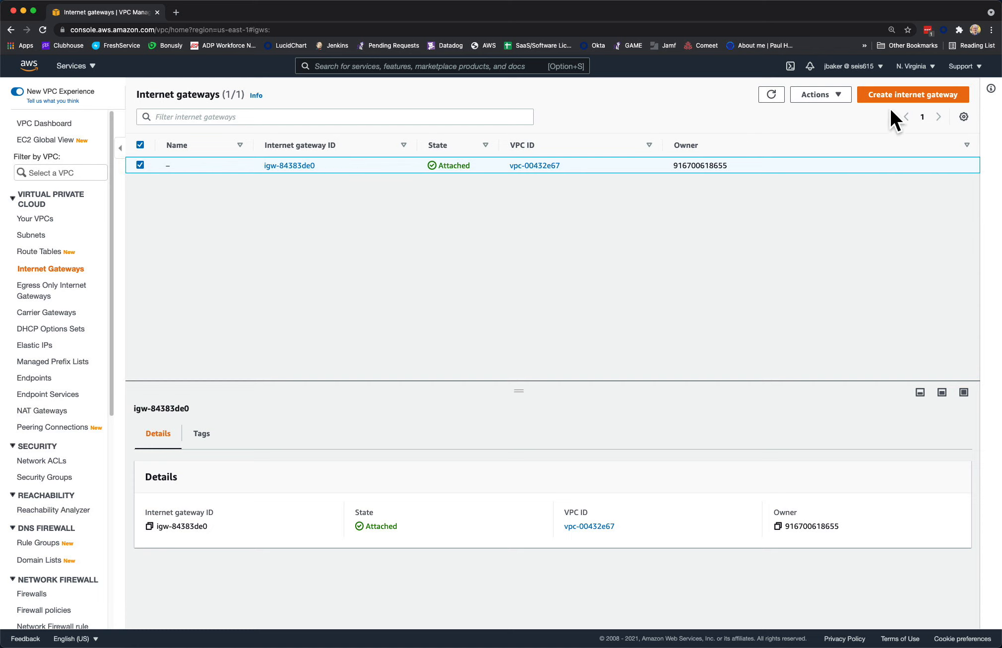
click(919, 96)
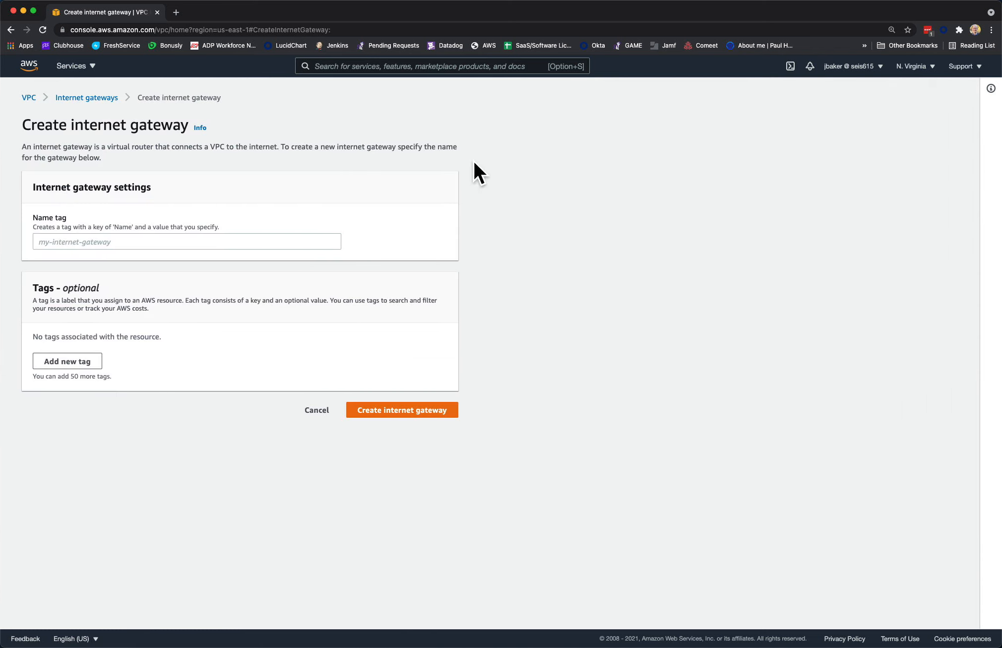
click(115, 242)
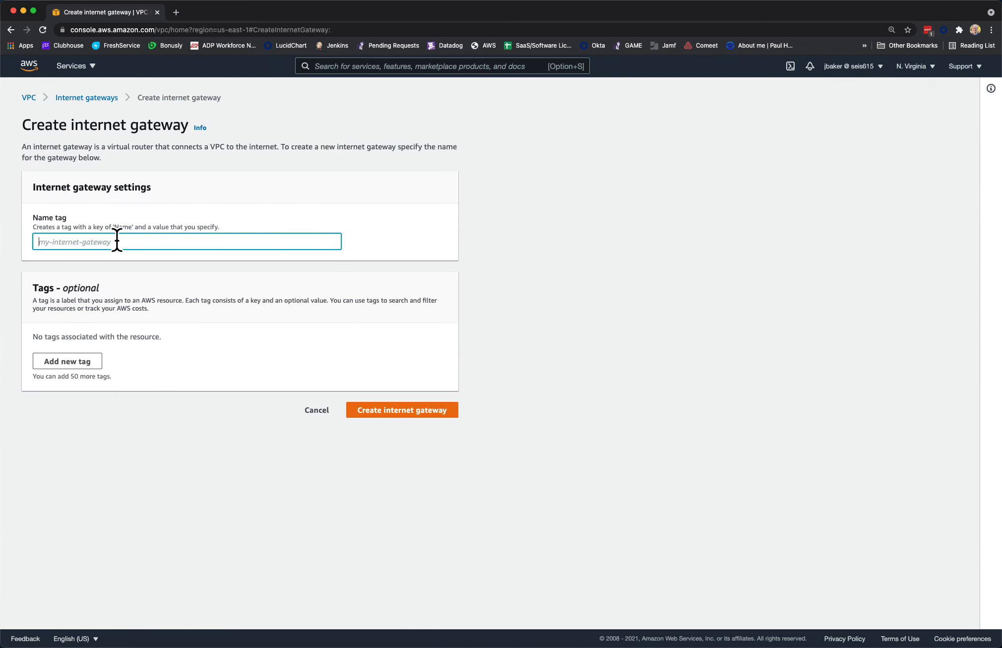
text(class)
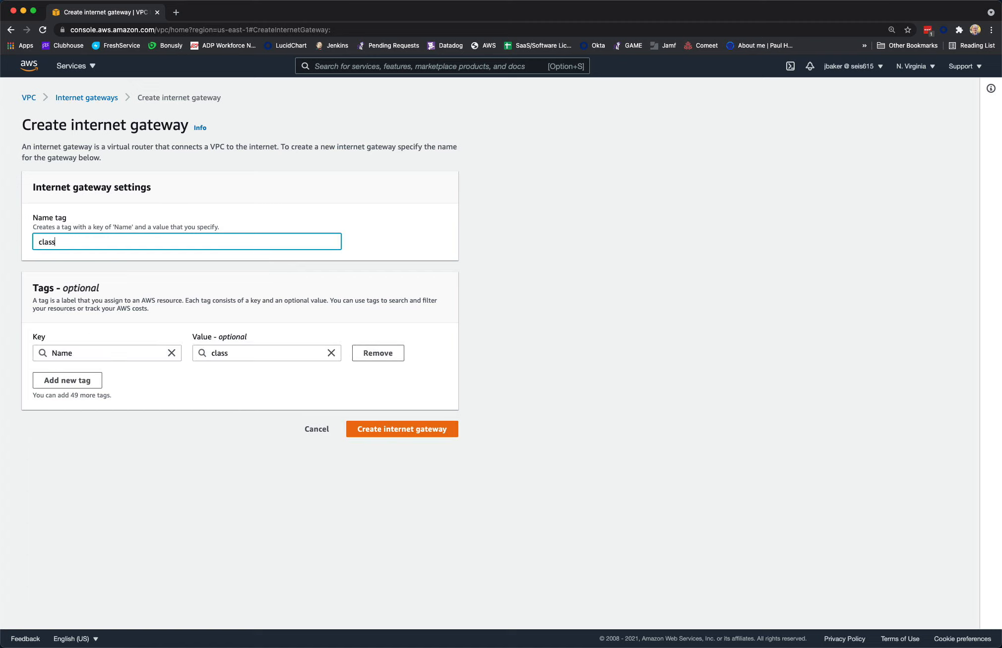
text(-gateway)
click(408, 426)
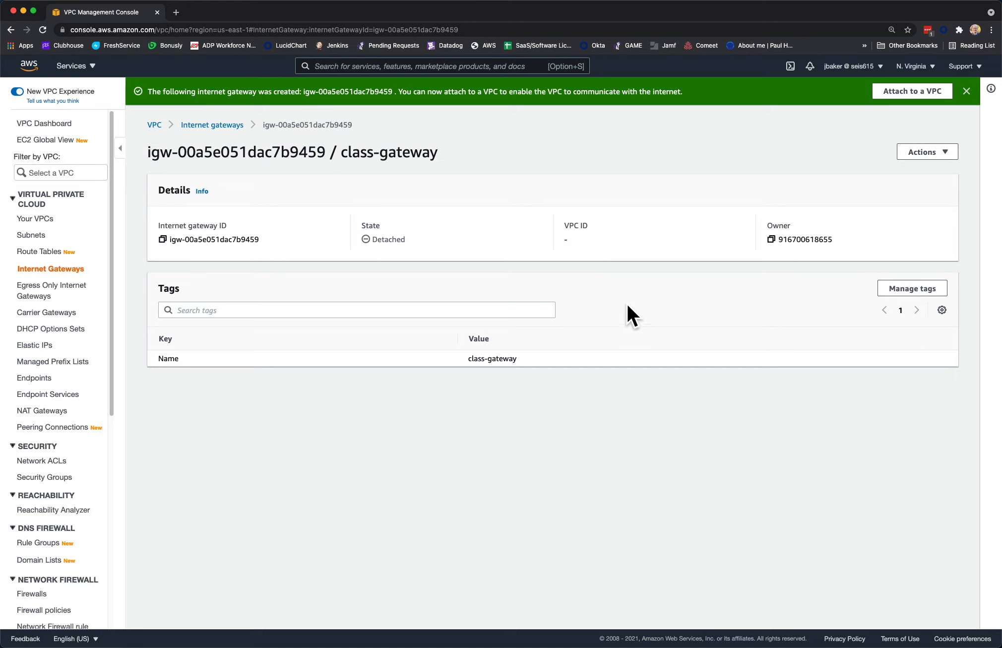
Step: Attach the class-gateway internet gateway to the class-vpc VPC
click(935, 154)
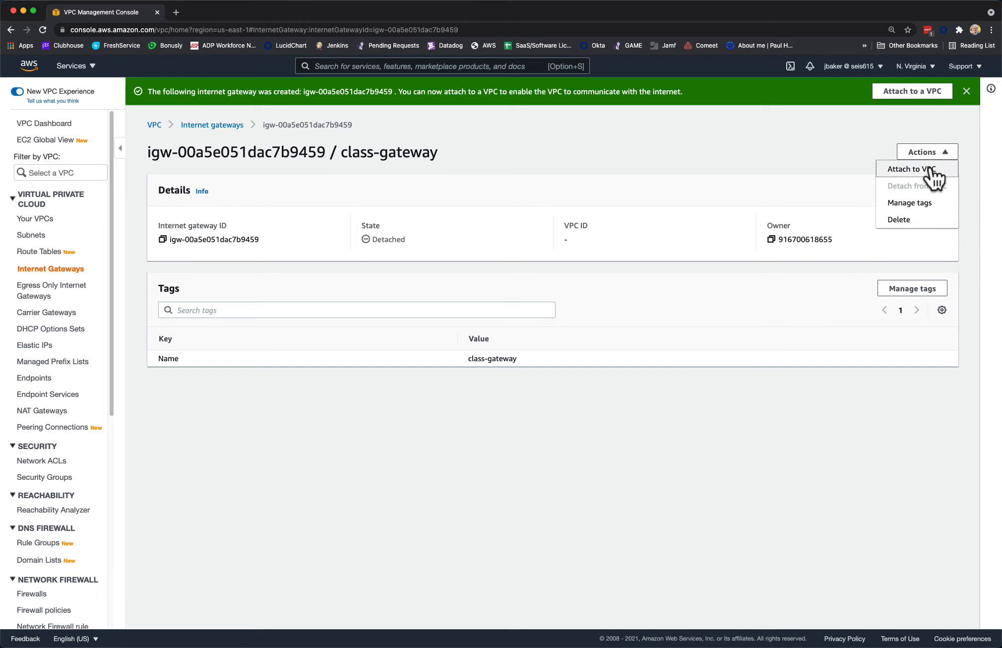
click(932, 170)
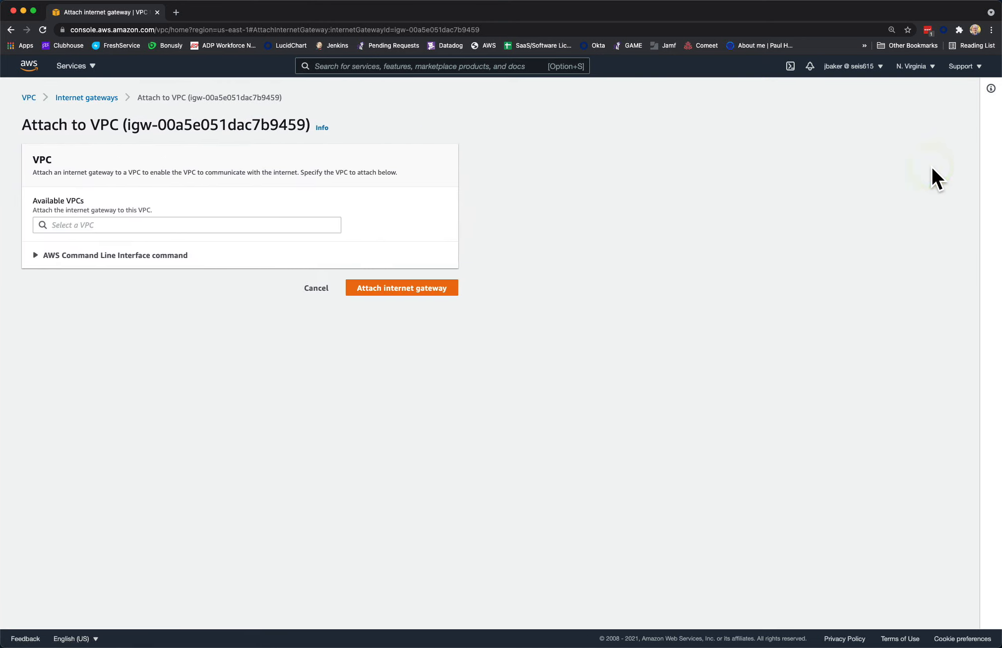
click(119, 221)
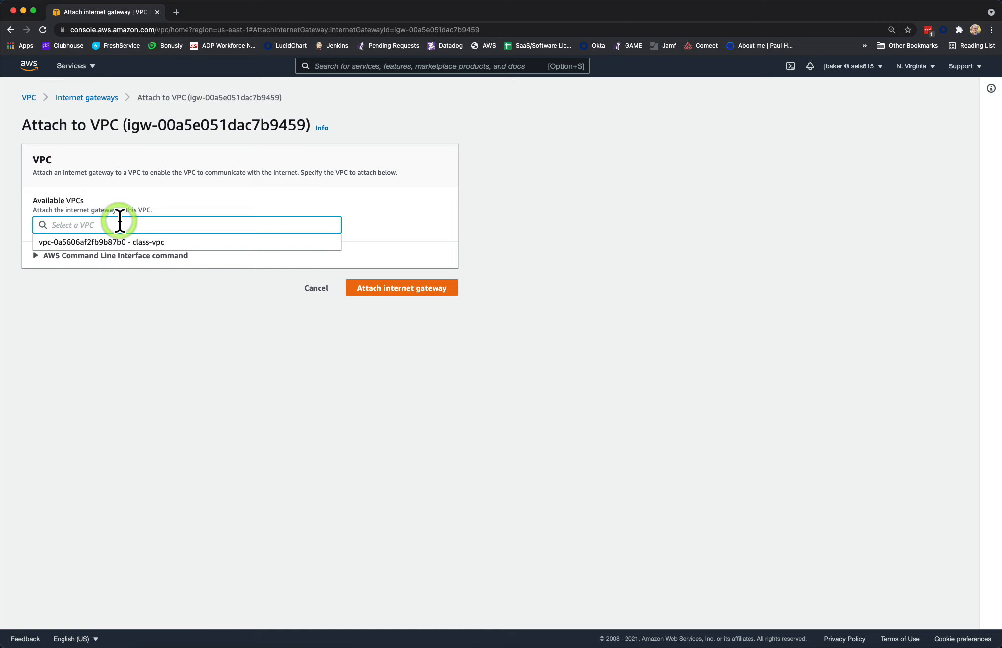
click(127, 243)
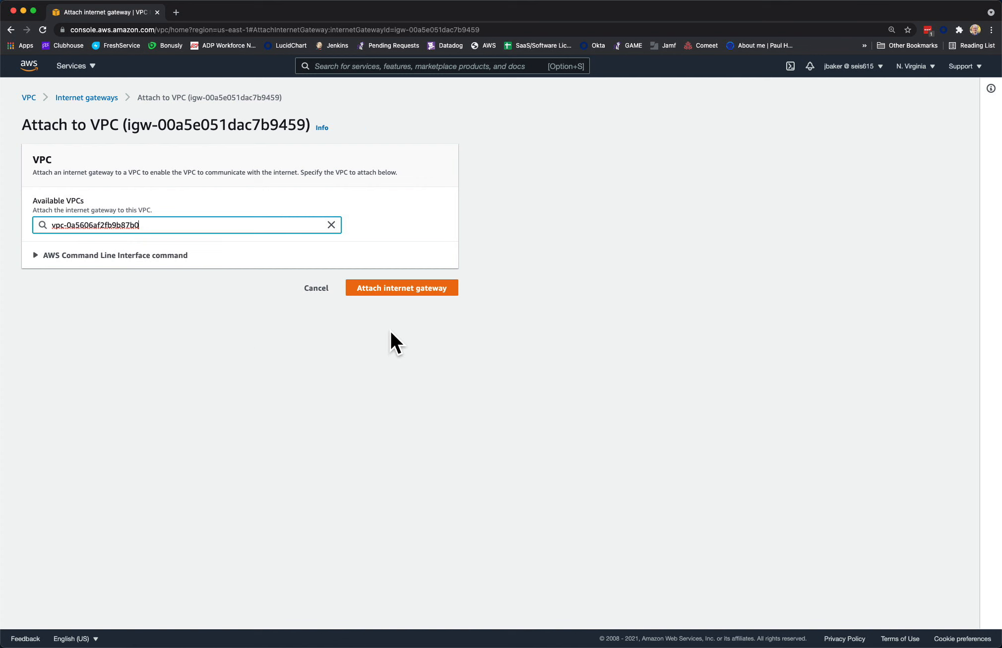
click(430, 290)
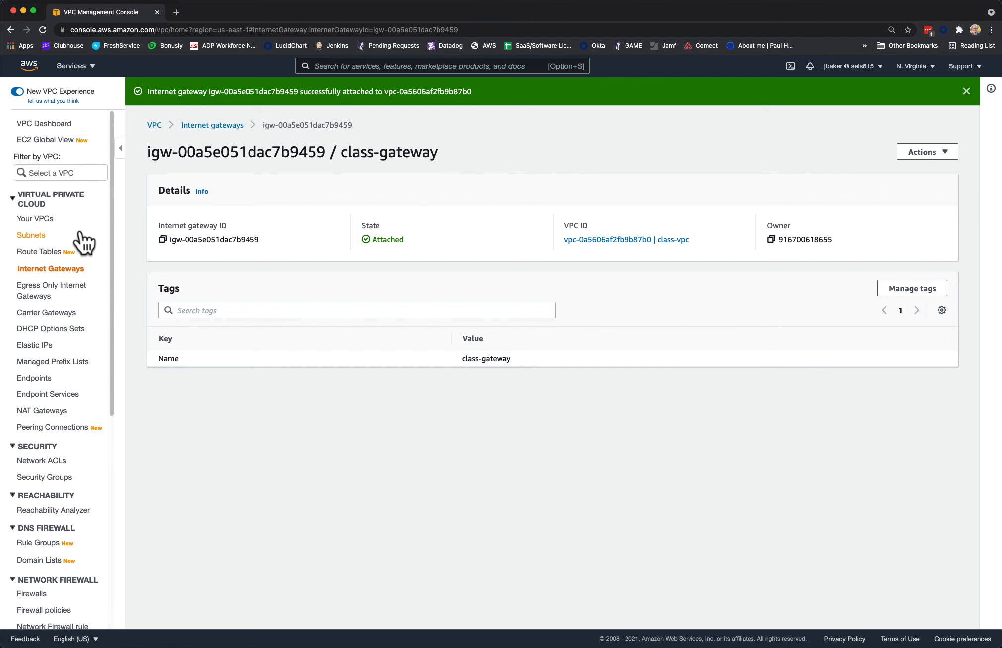
Step: Open the route table associated with the class-public subnet
click(31, 235)
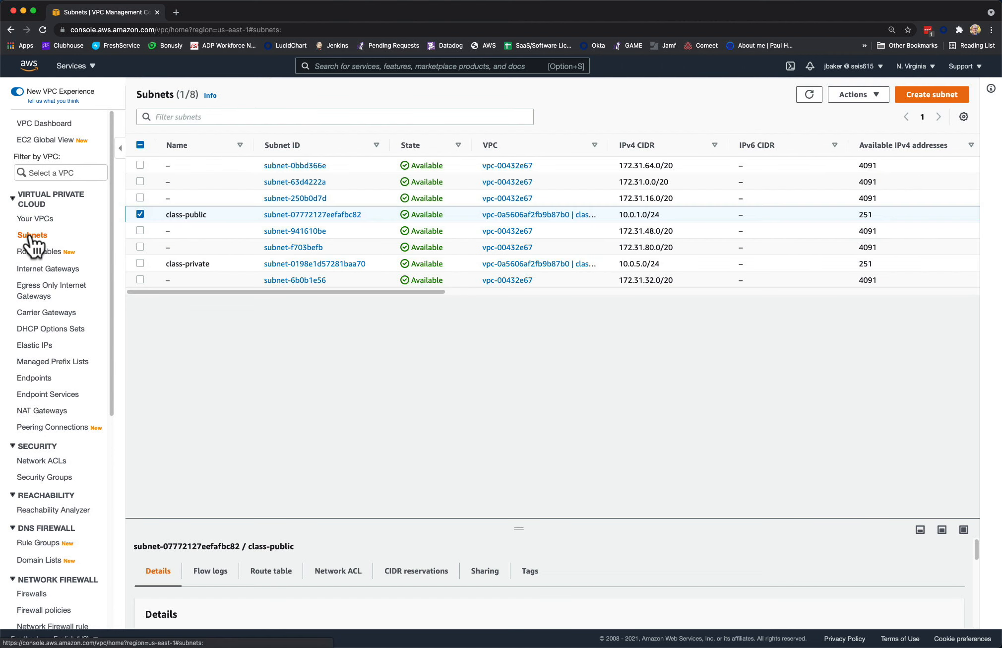
click(310, 215)
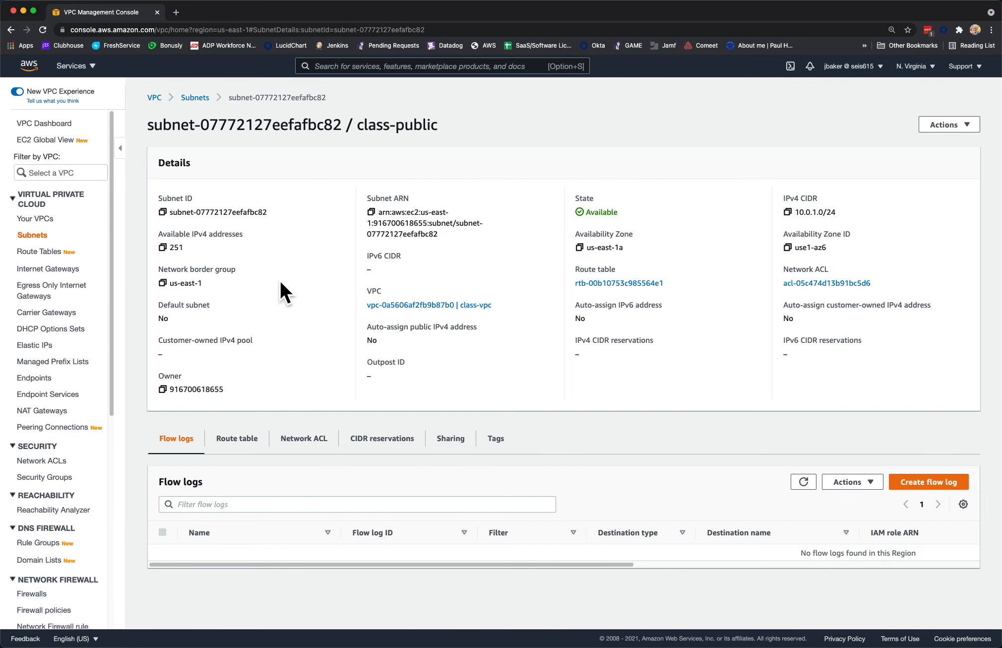
click(235, 439)
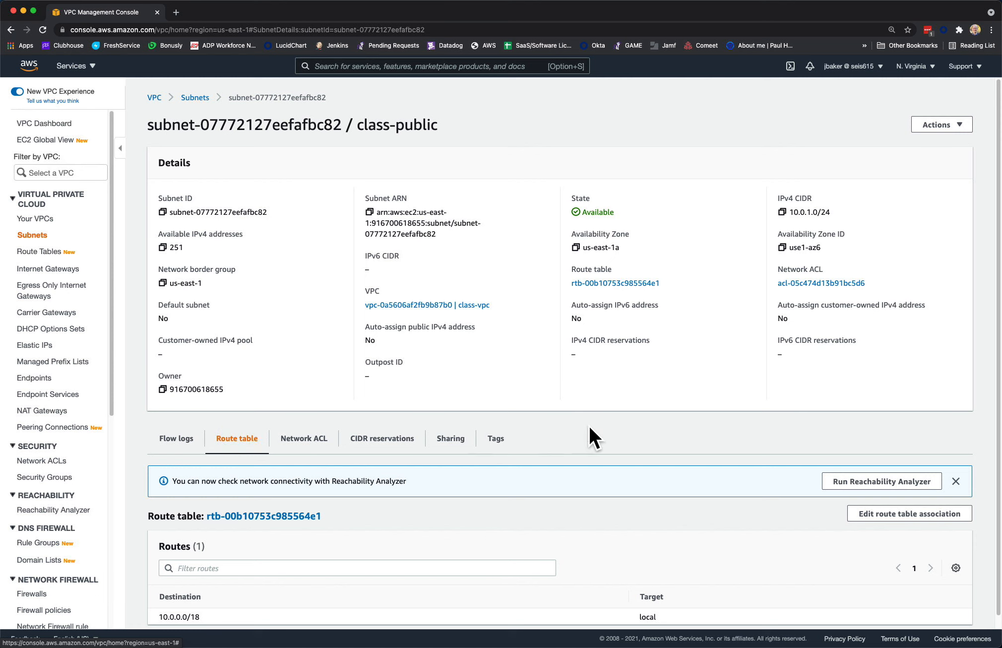
scroll(593, 437, down, 1)
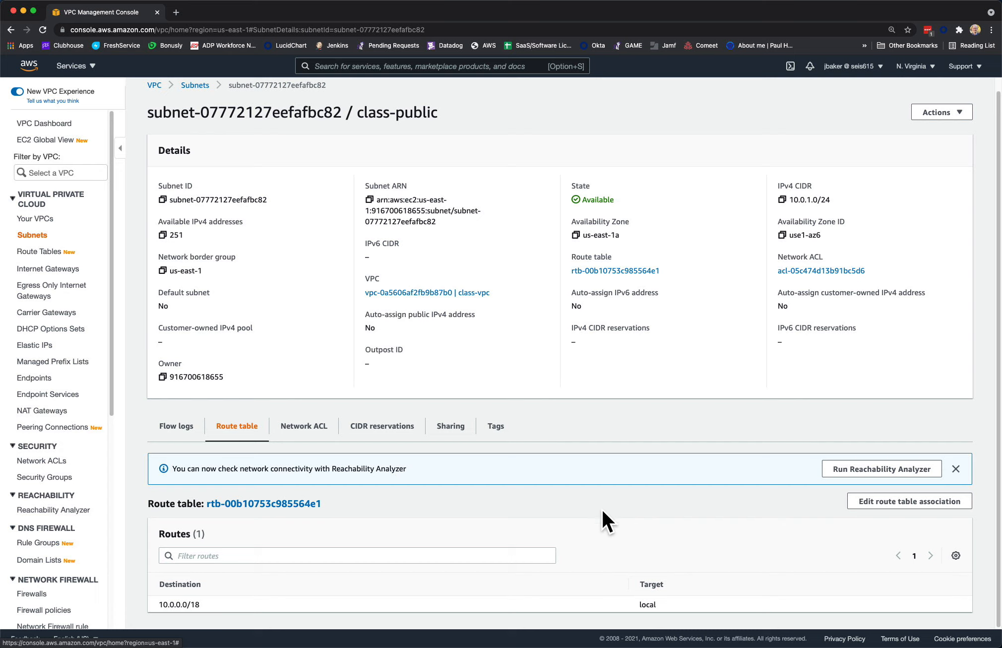
click(259, 503)
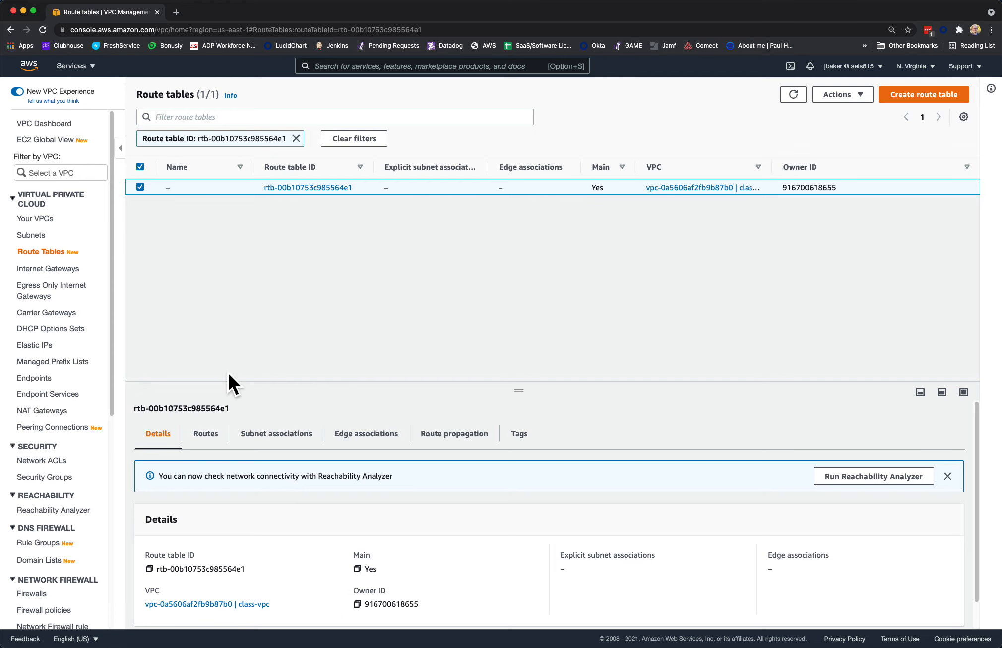
Step: Add a route to the route table with destination 0.0.0.0/0 targeting the class-gateway internet gateway, and save it
click(206, 436)
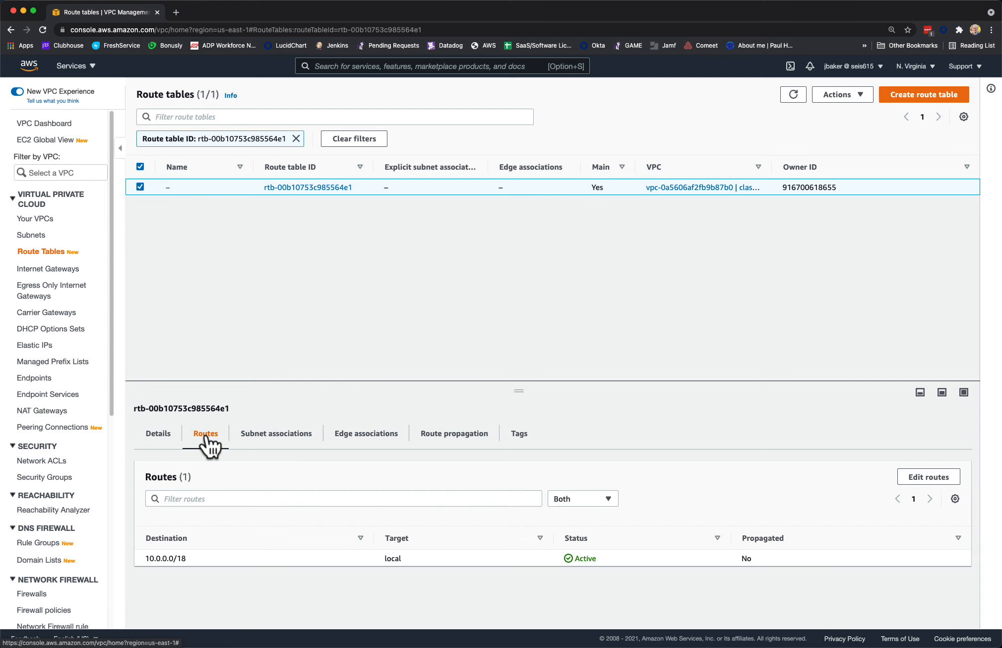
click(932, 476)
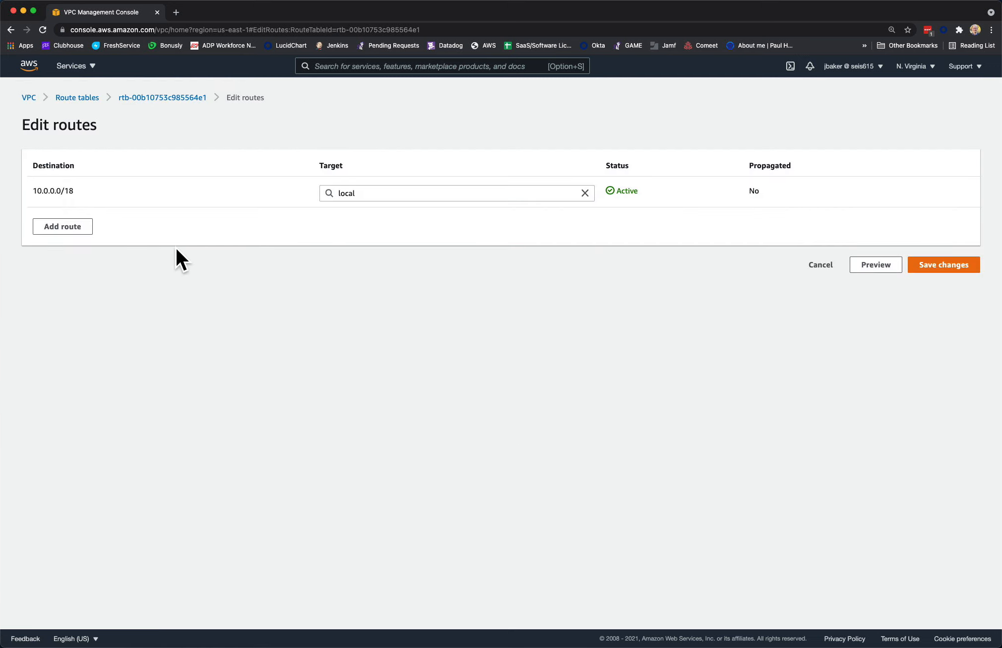
click(65, 228)
click(67, 224)
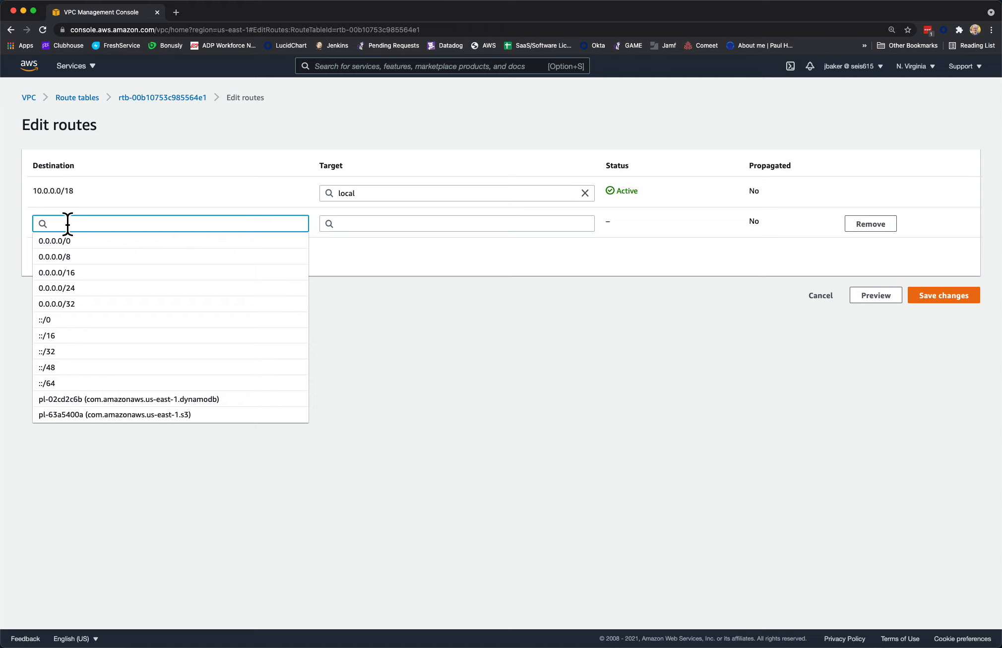
text(0.0.0.0)
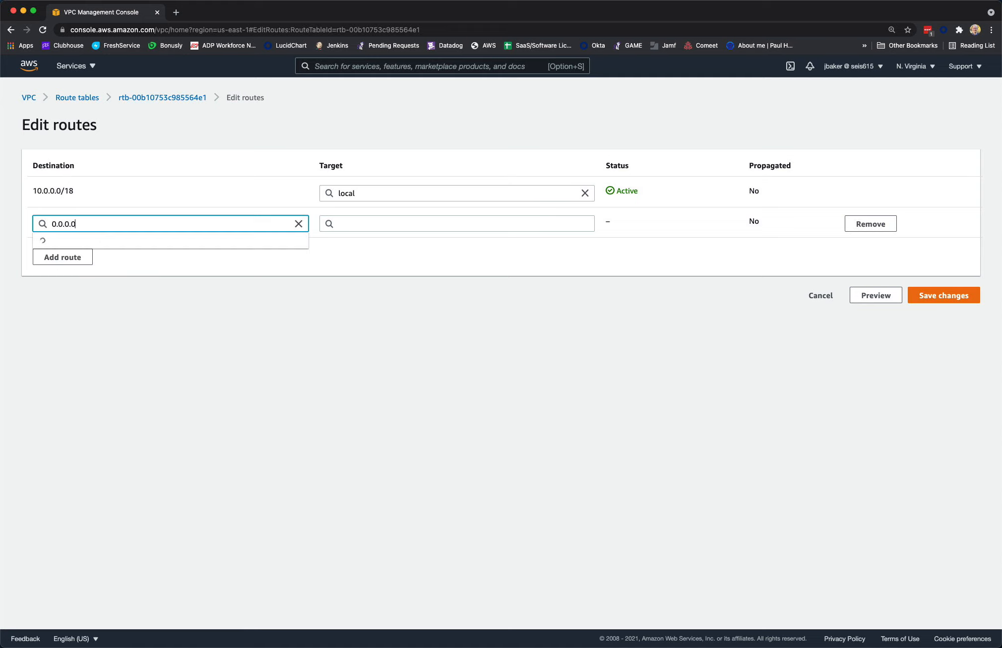
text(/0)
click(389, 223)
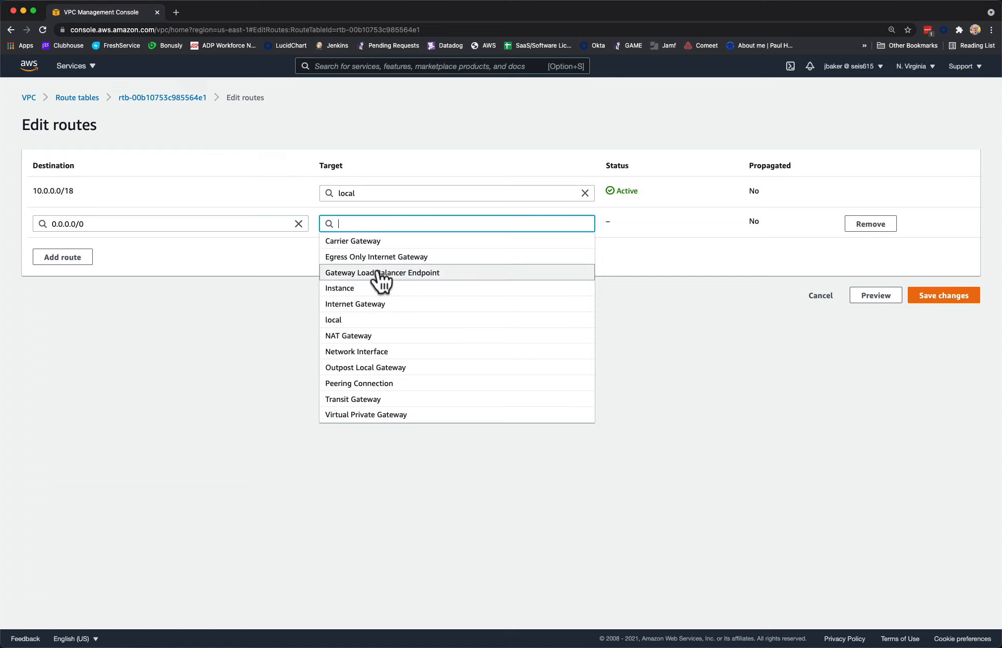
click(378, 304)
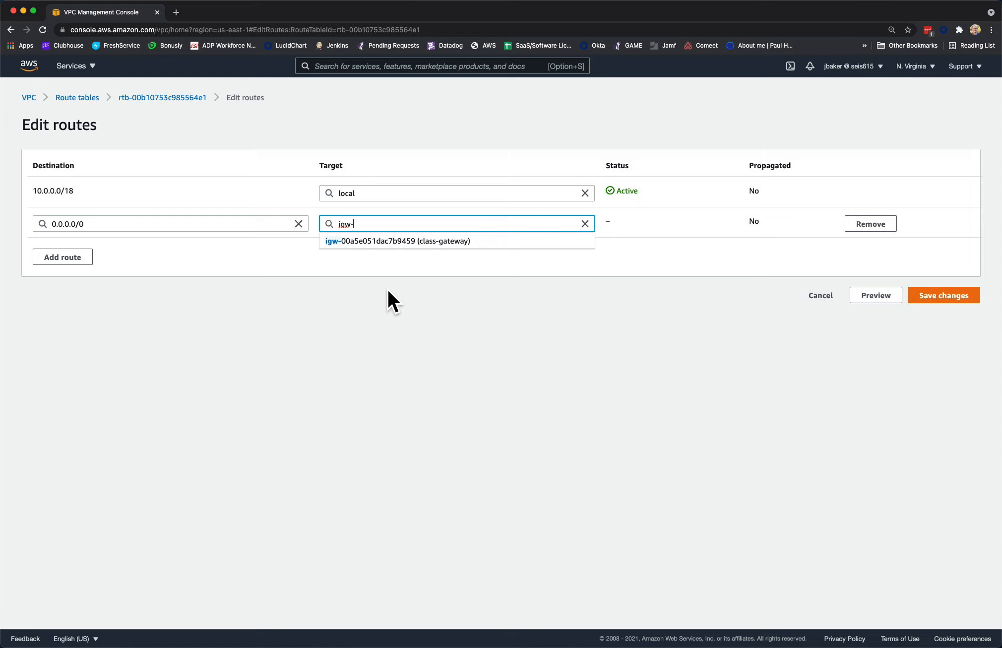
click(421, 242)
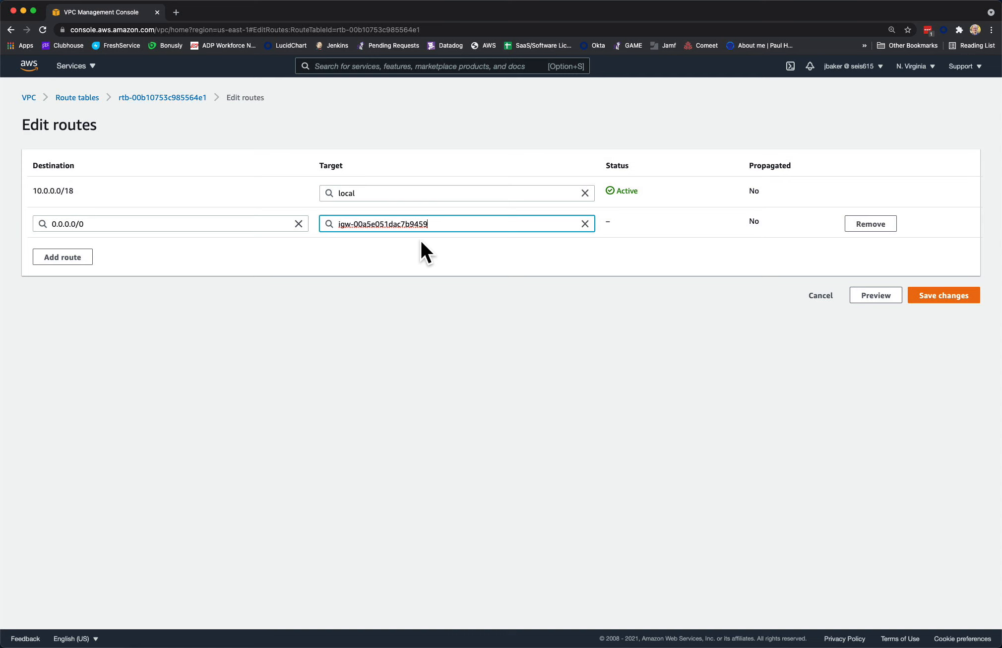
click(949, 297)
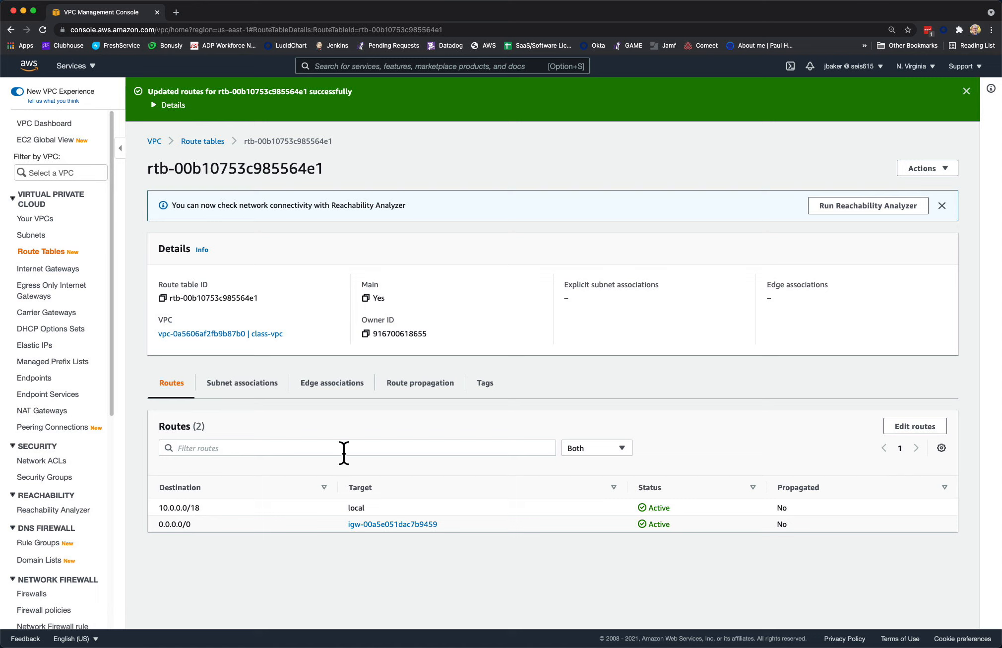
Step: Examine the routes in the route table of the class-public subnet
click(28, 236)
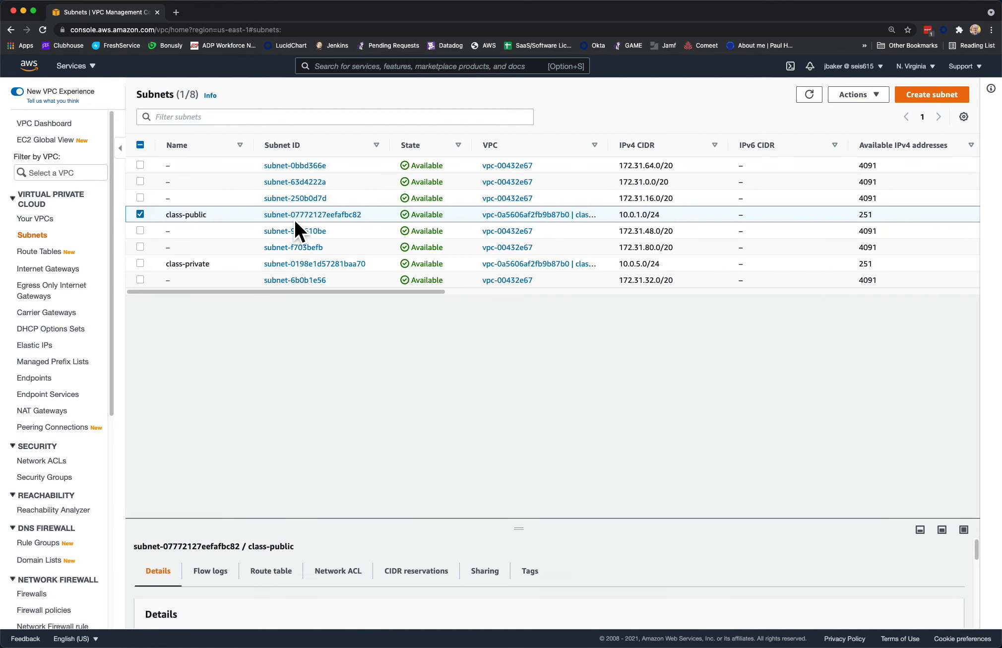
click(345, 214)
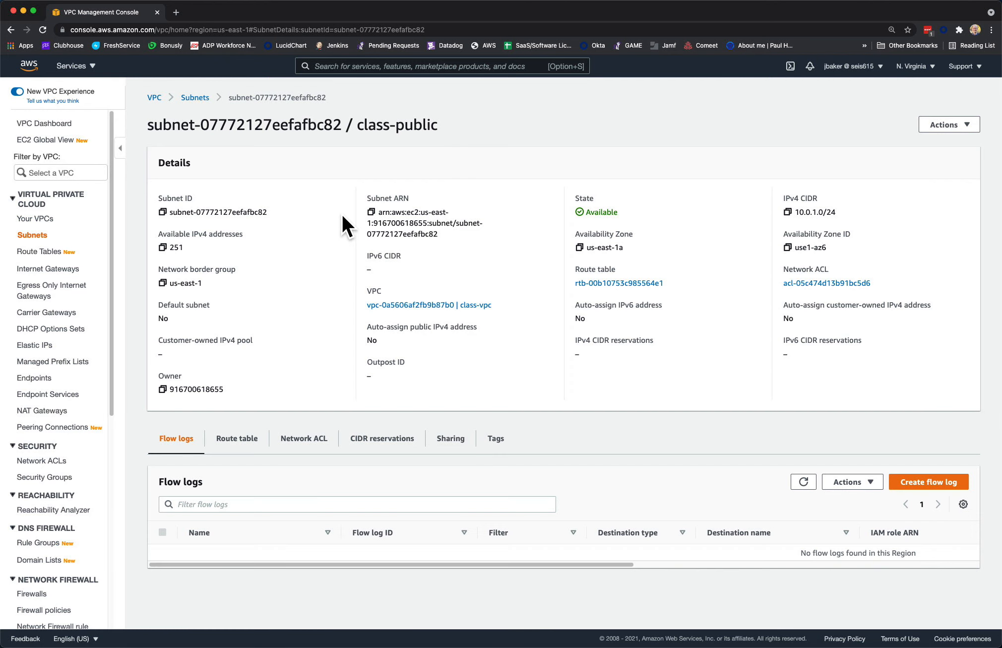
click(233, 441)
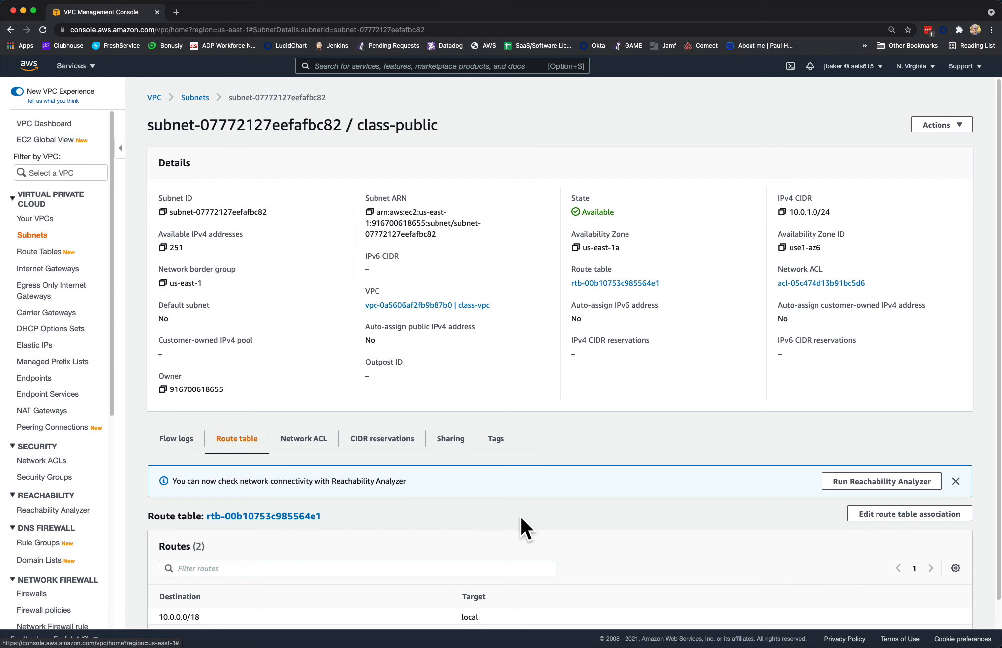
scroll(521, 515, down, 1)
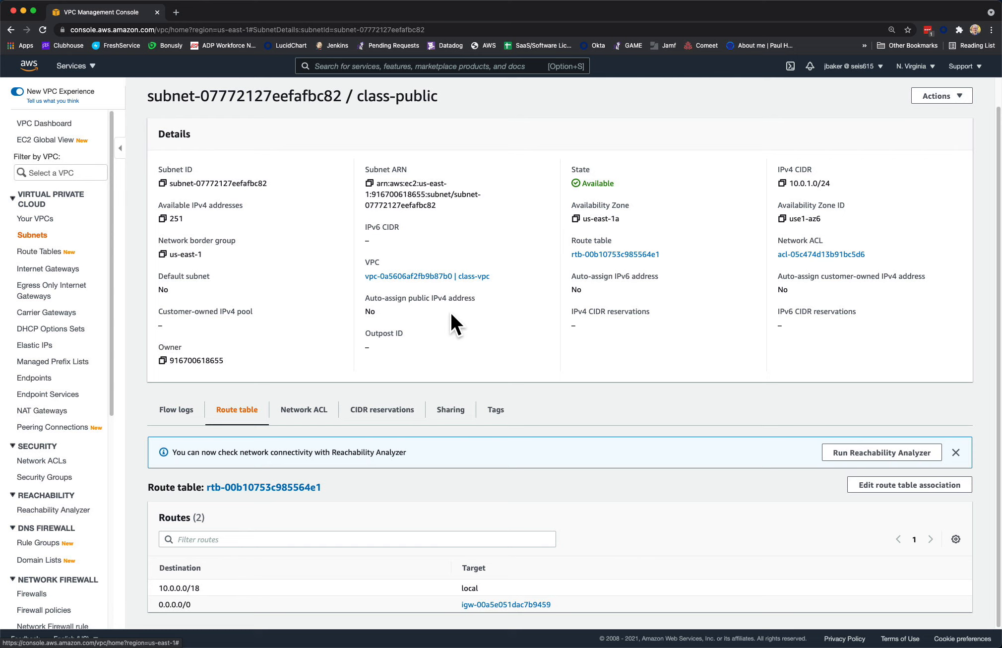
Step: Examine the routes in the route table of the class-private subnet
click(42, 234)
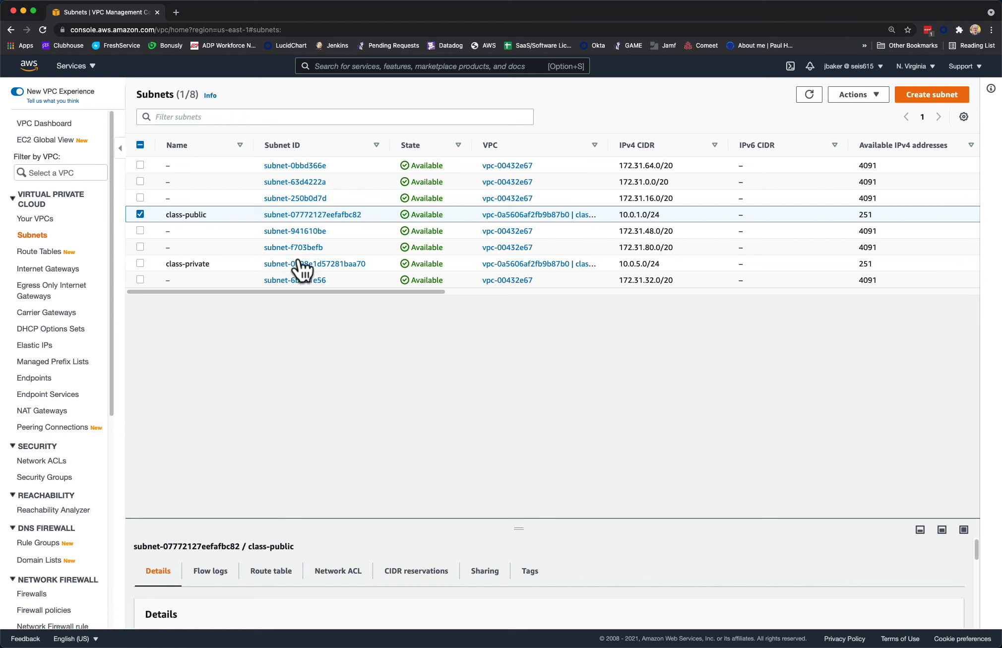
click(311, 264)
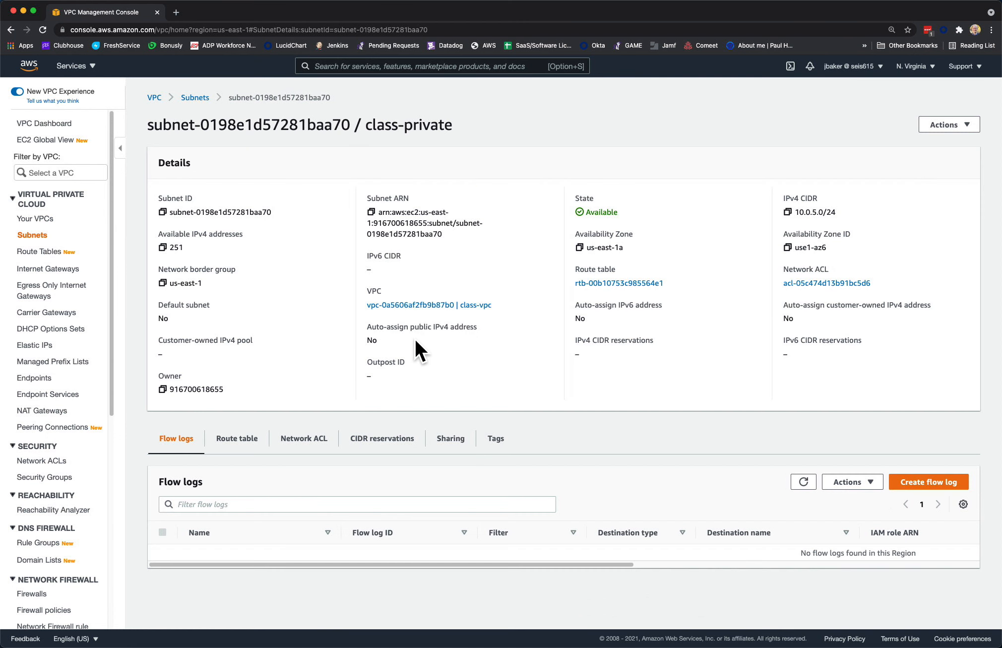
click(245, 440)
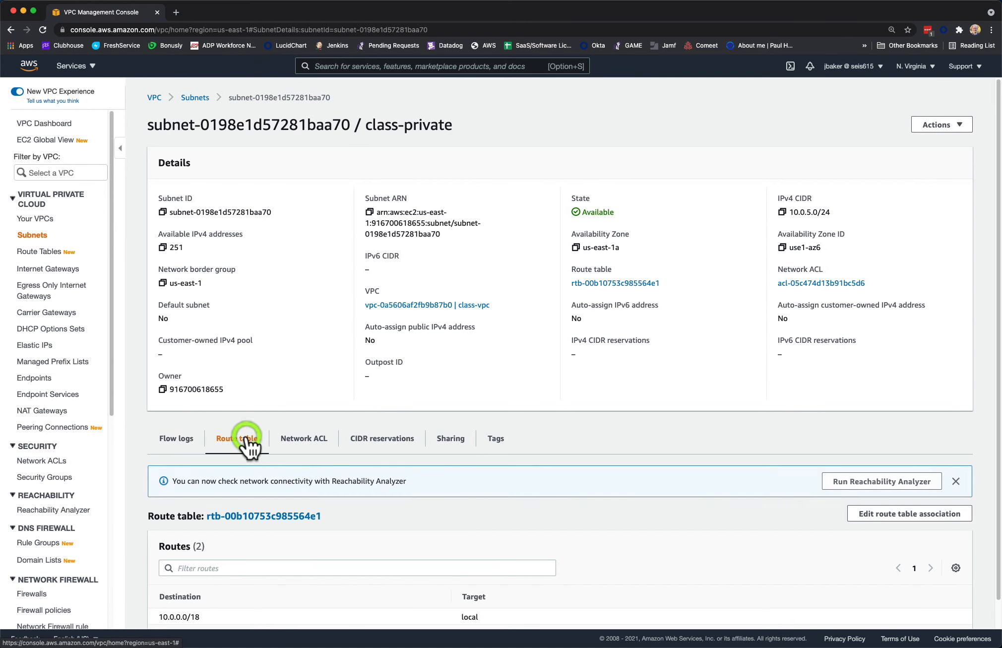
scroll(577, 474, down, 1)
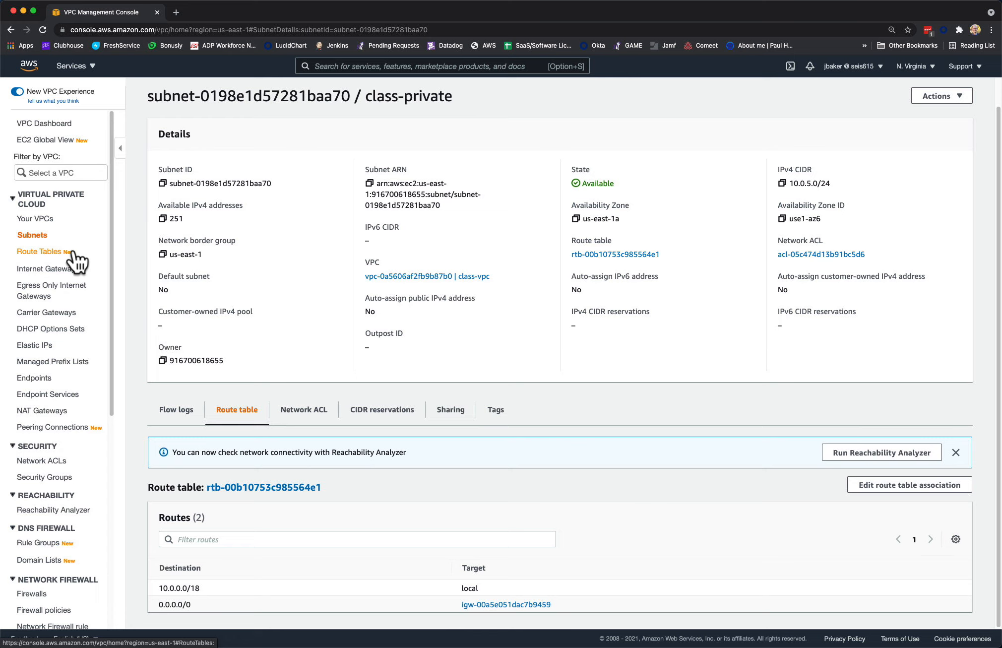
Step: Create a route table with the name class-private-rt in the class-vpc VPC
click(43, 252)
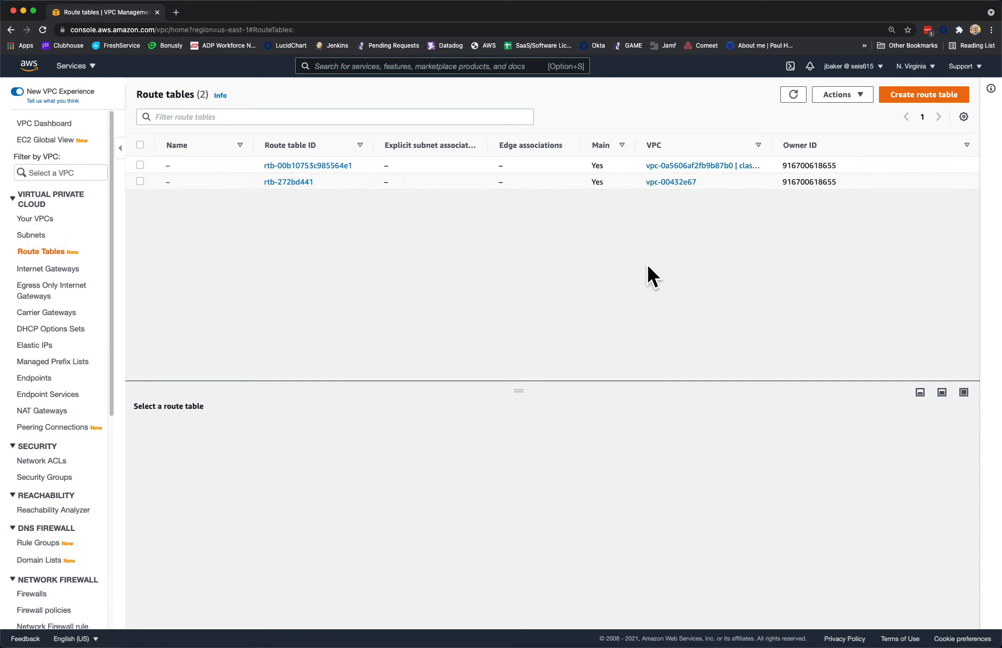
click(925, 94)
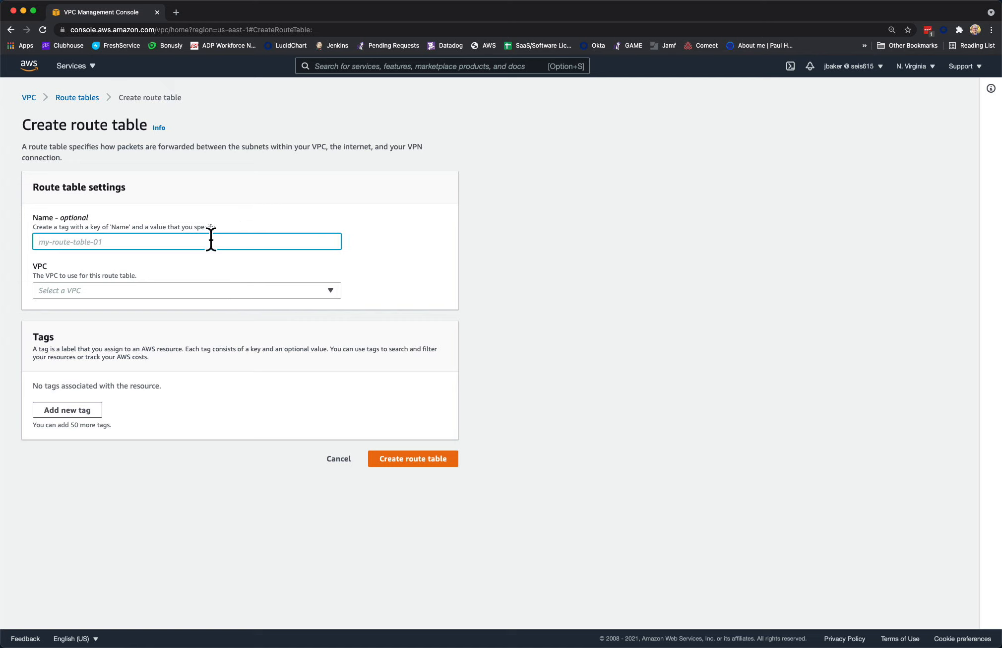
click(211, 240)
text(class-pri)
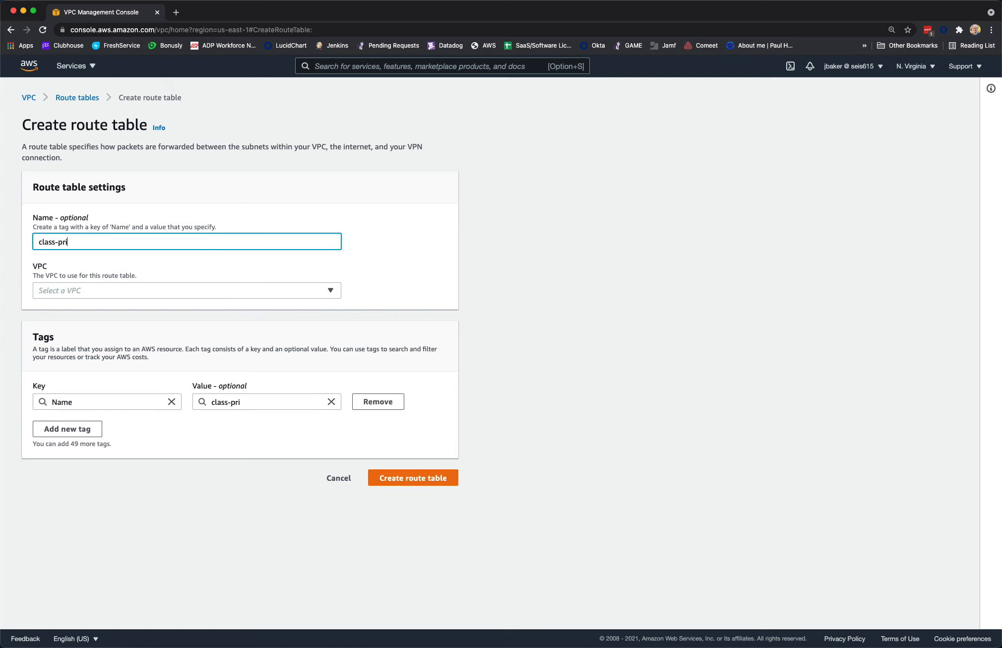
text(vate-rt)
click(195, 292)
click(173, 341)
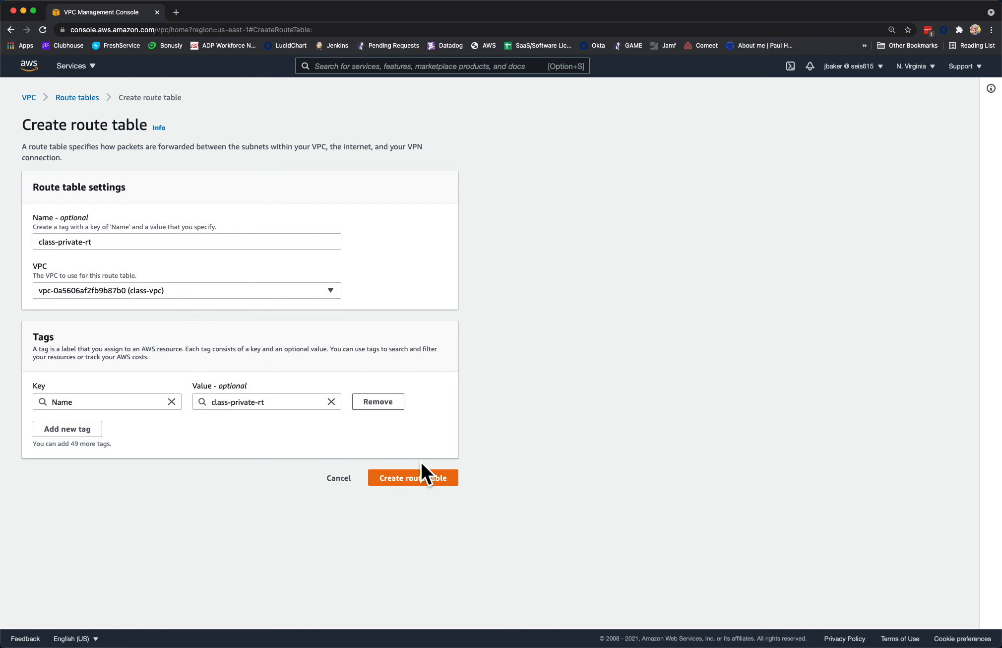
click(422, 476)
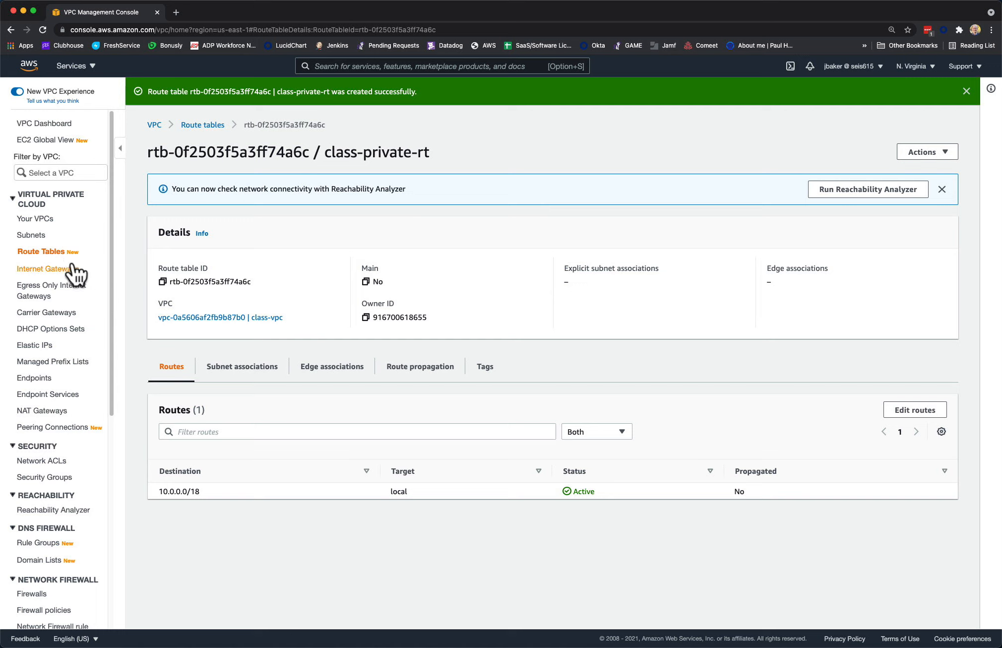
Step: Change the class-private subnet's route table association to class-private-rt and review its routes
click(28, 236)
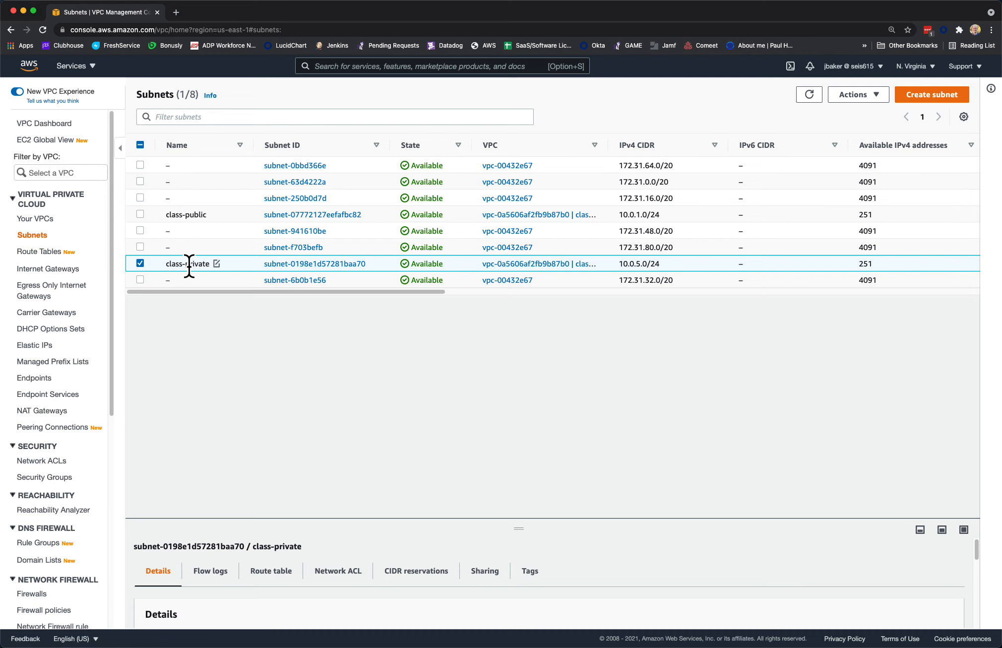
click(330, 264)
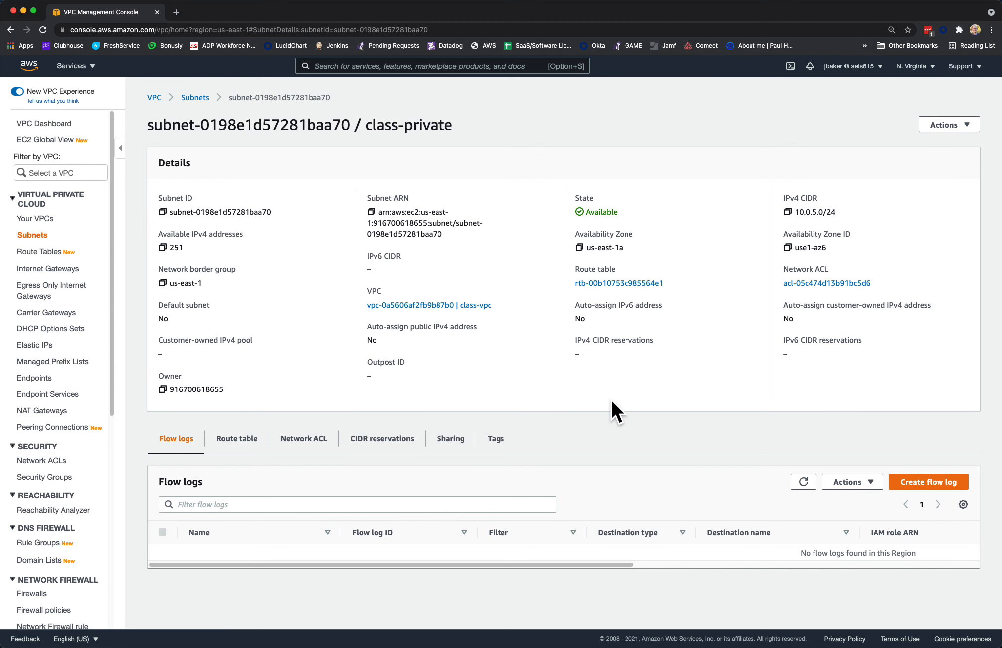
click(237, 438)
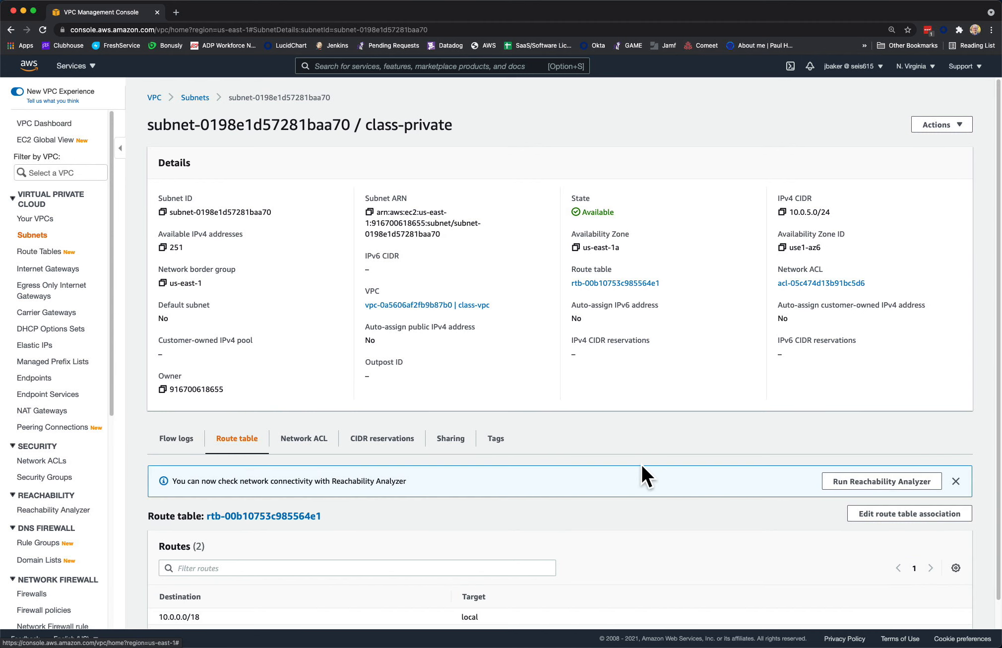
scroll(718, 463, down, 1)
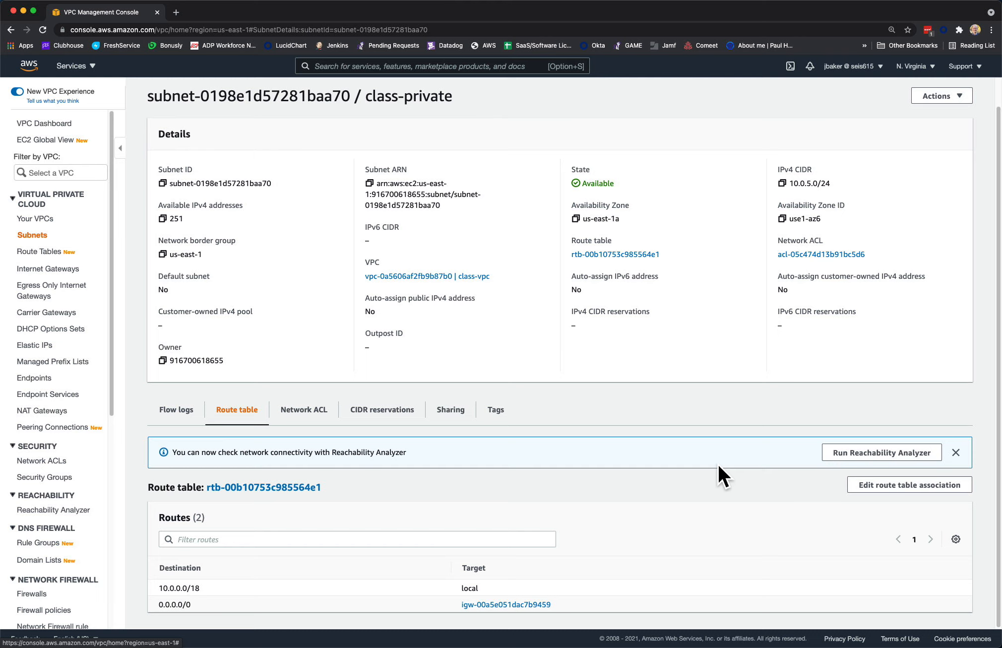
click(920, 486)
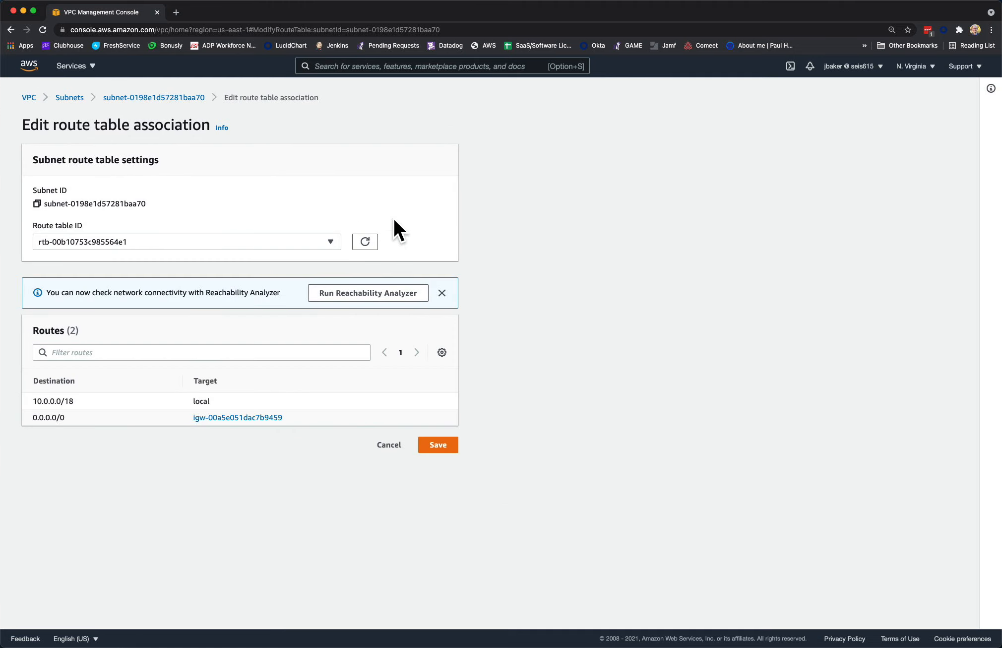
click(263, 243)
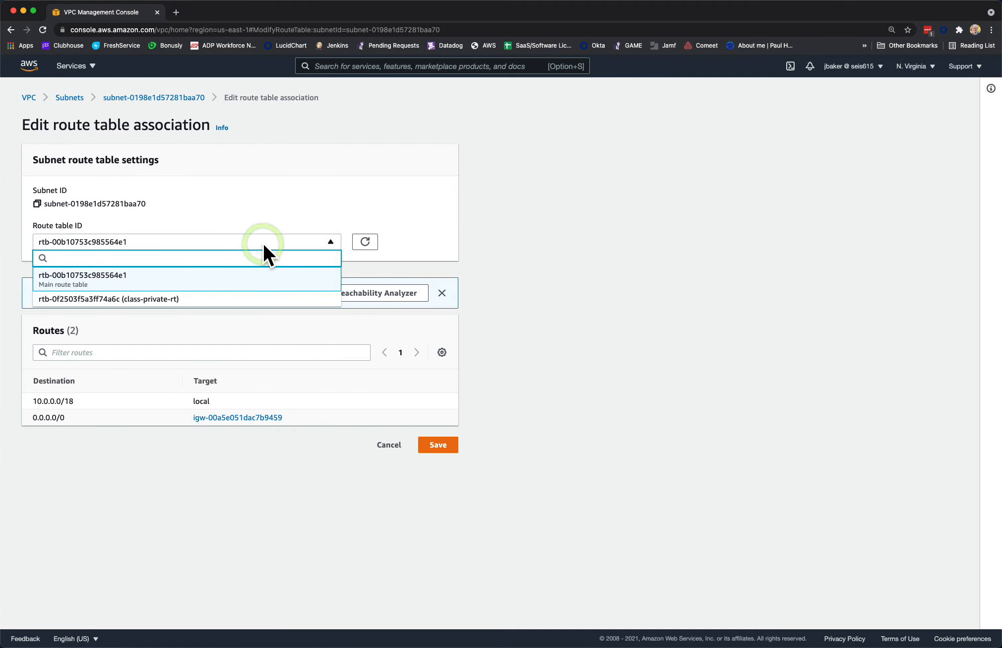
click(234, 298)
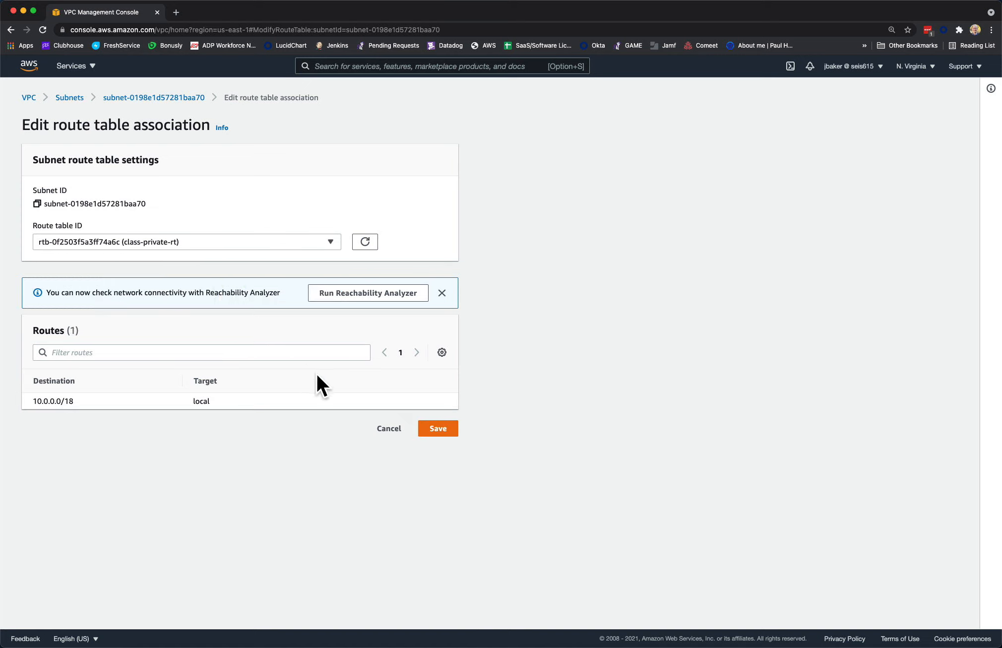
click(443, 429)
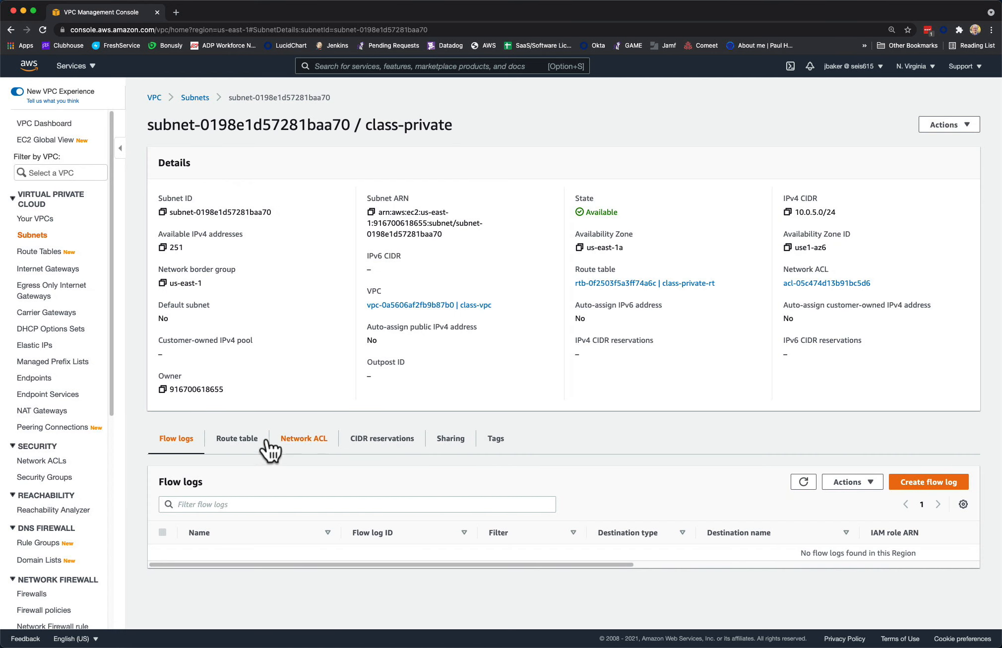
click(238, 440)
scroll(595, 524, down, 1)
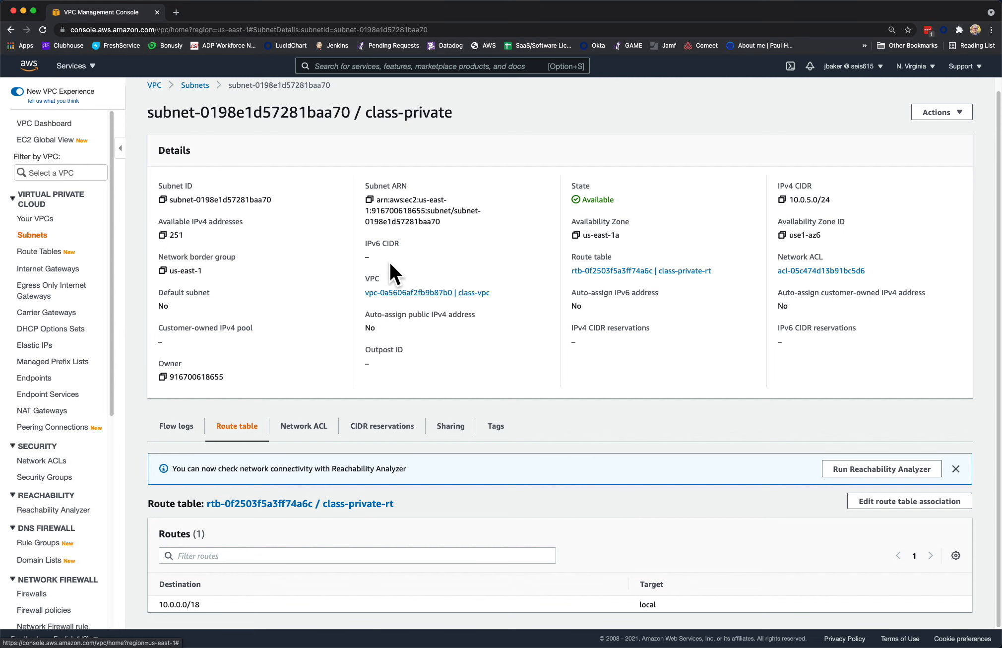
Step: Start launching an EC2 instance from the 64-bit (x86) Amazon Linux 2 AMI with type t2.micro, and proceed to the instance details
click(82, 69)
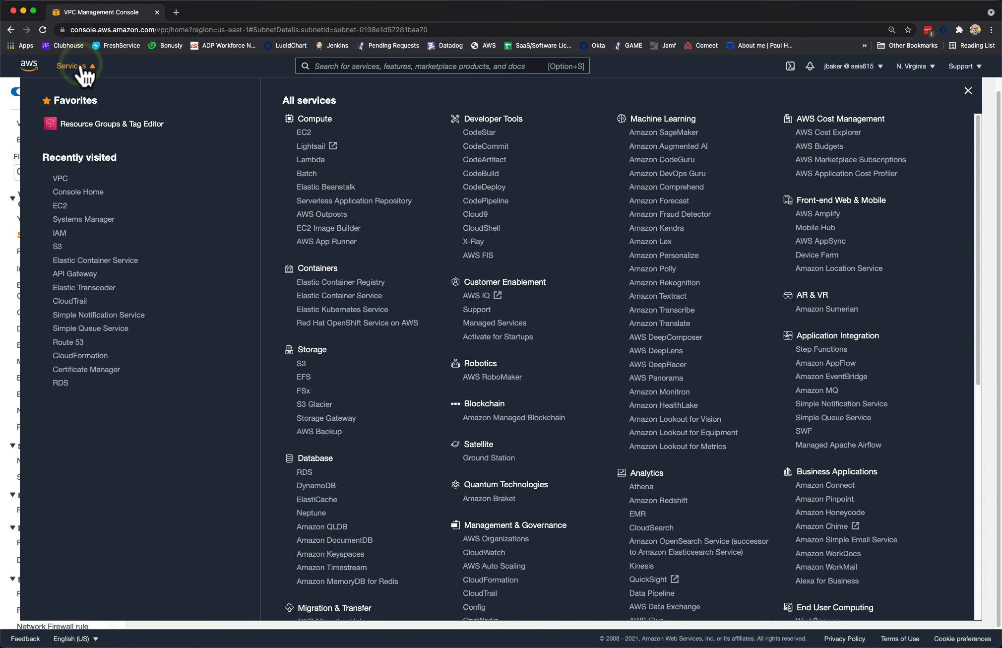
click(59, 206)
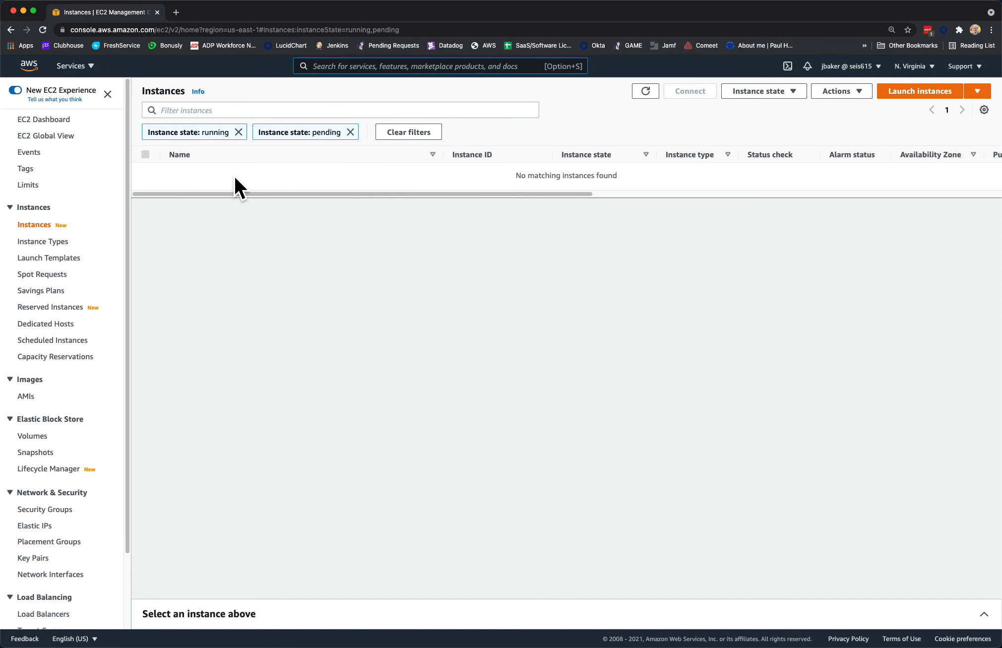
click(926, 90)
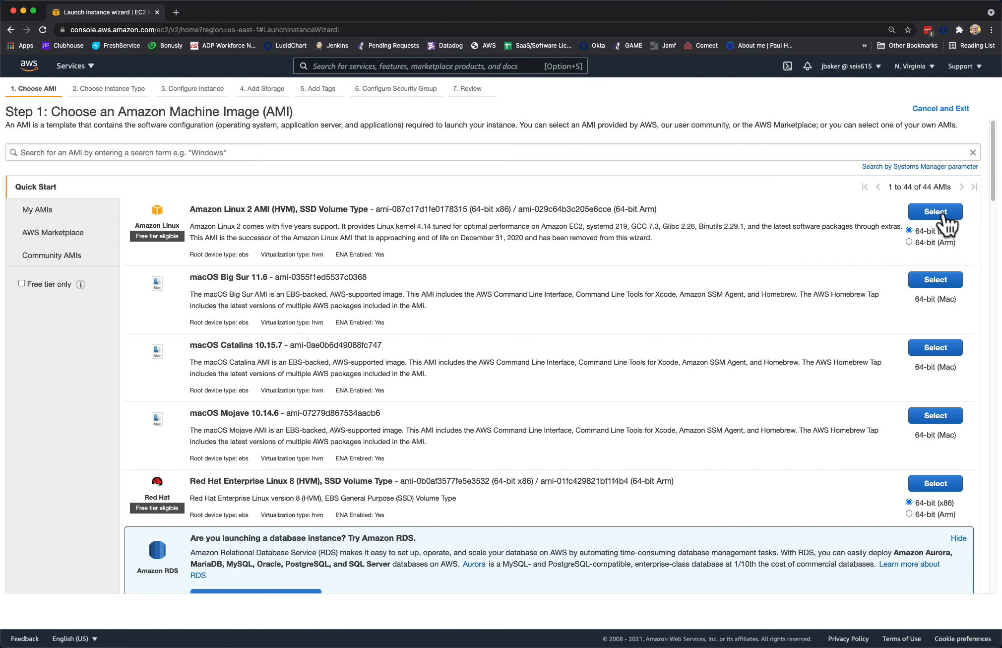
click(934, 212)
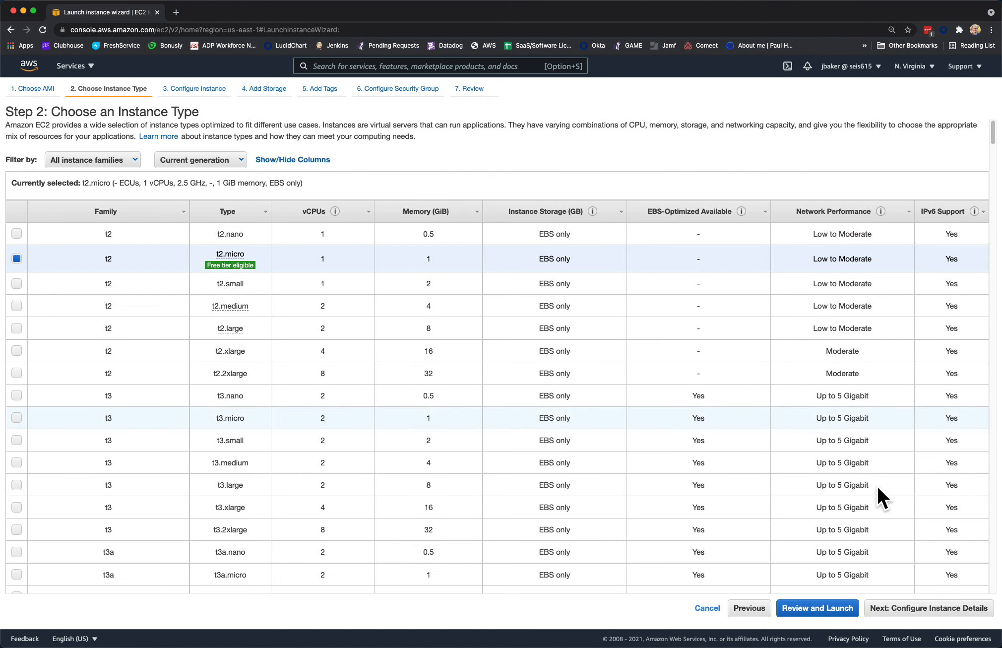
click(945, 609)
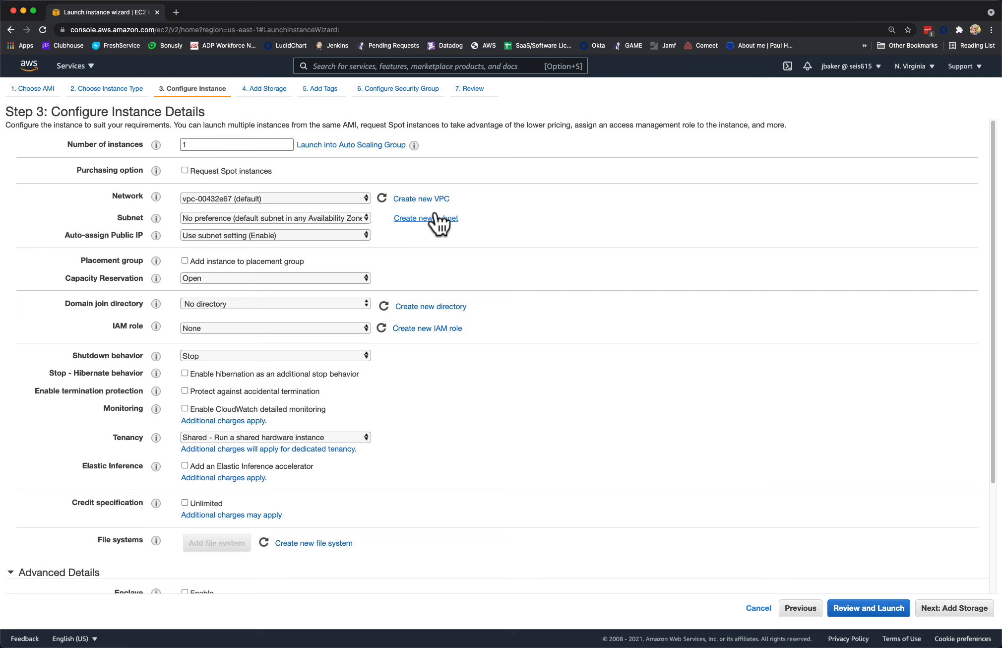
Step: Place the instance in class-vpc, enable auto-assigned public IP, assign the SSMAccess IAM role, and continue to storage
click(341, 198)
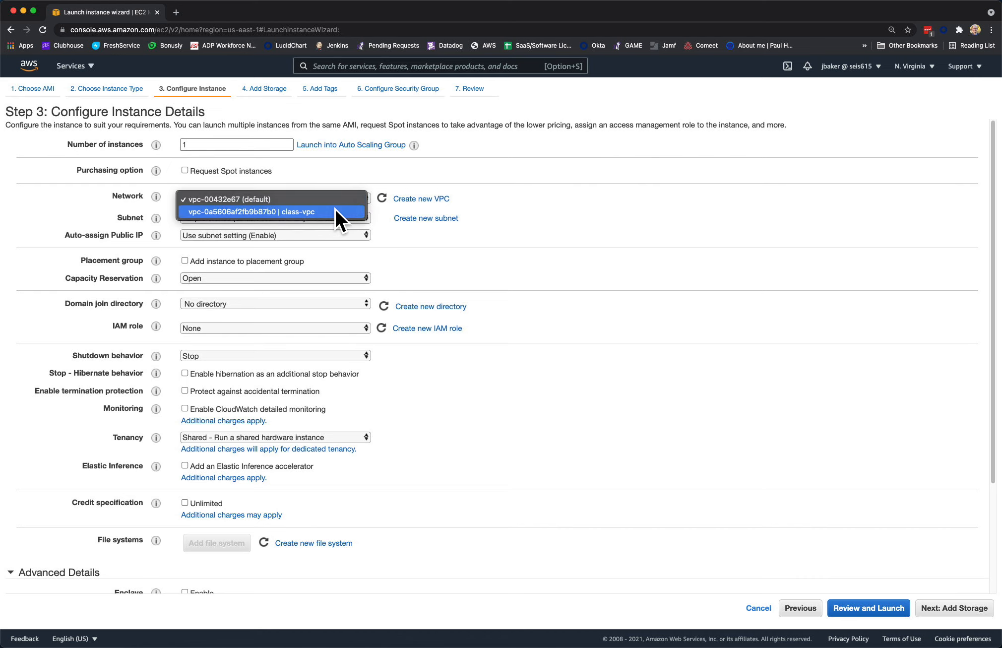
click(335, 210)
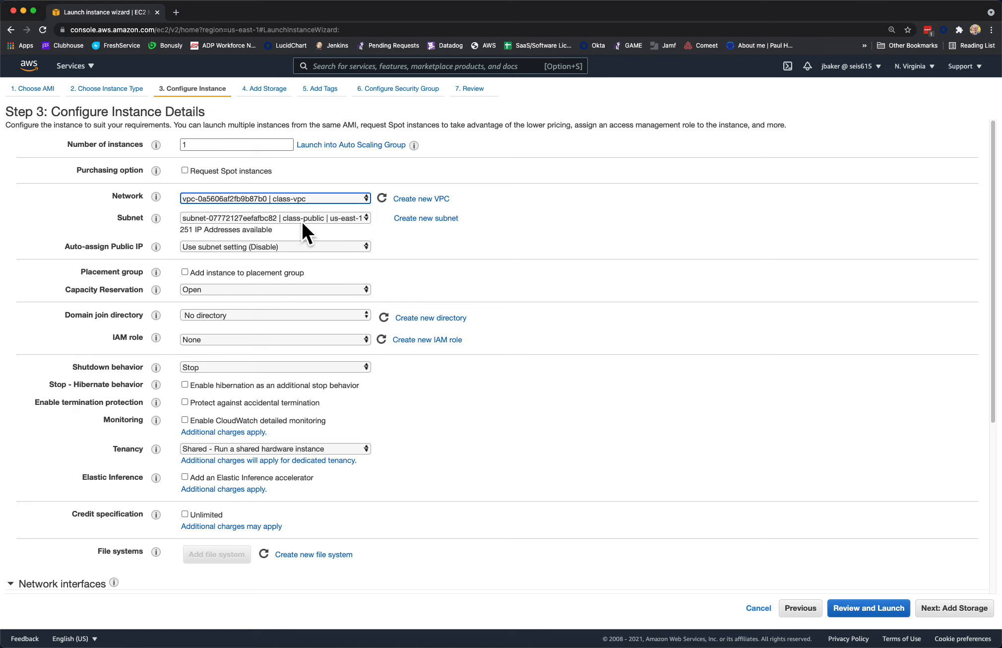
click(261, 246)
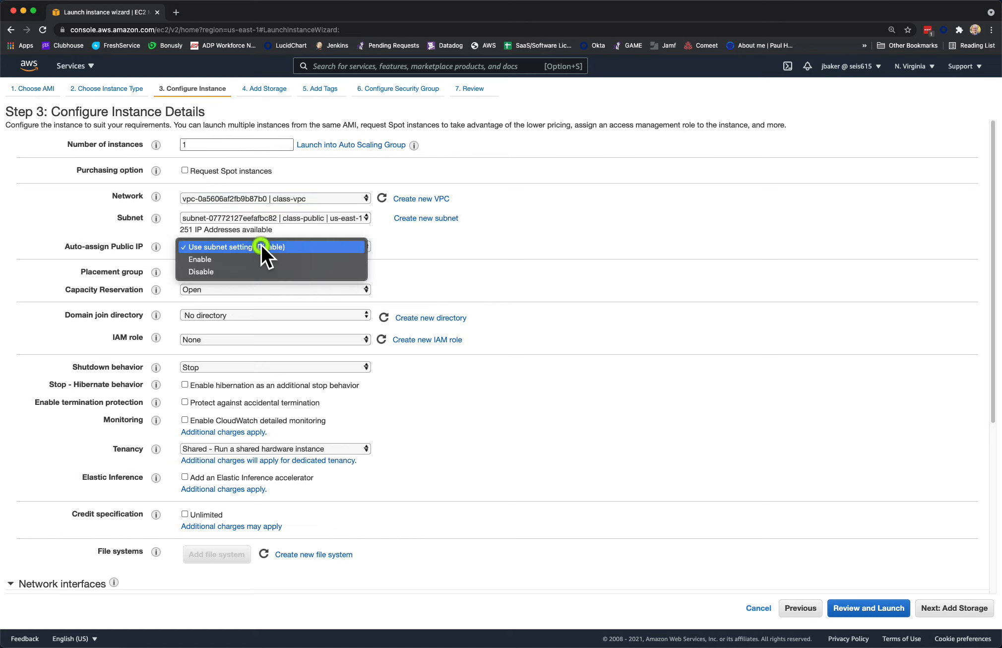
click(264, 259)
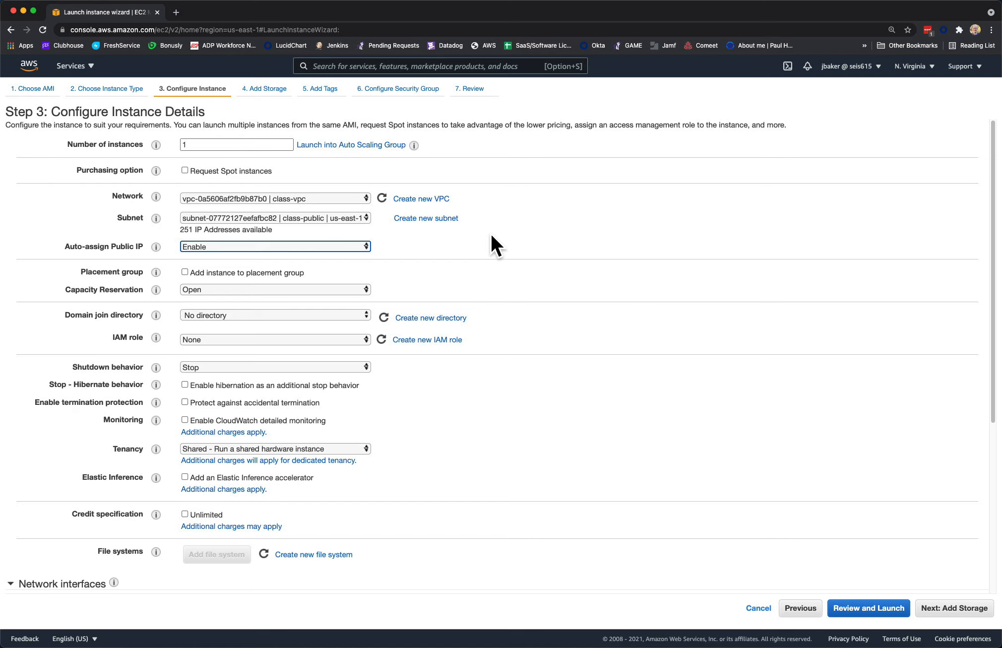
click(331, 339)
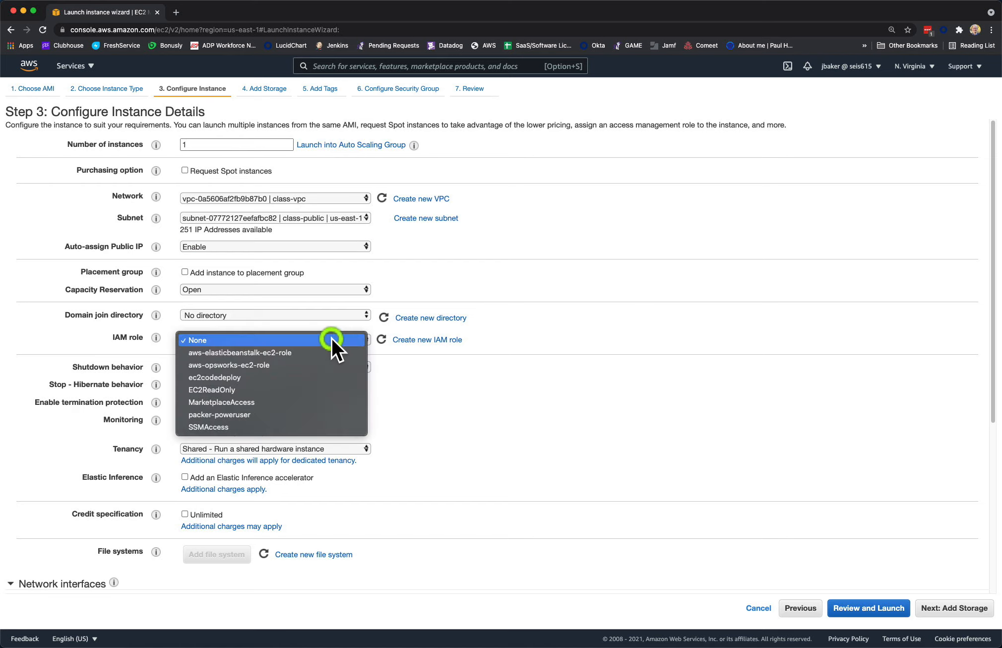
click(303, 426)
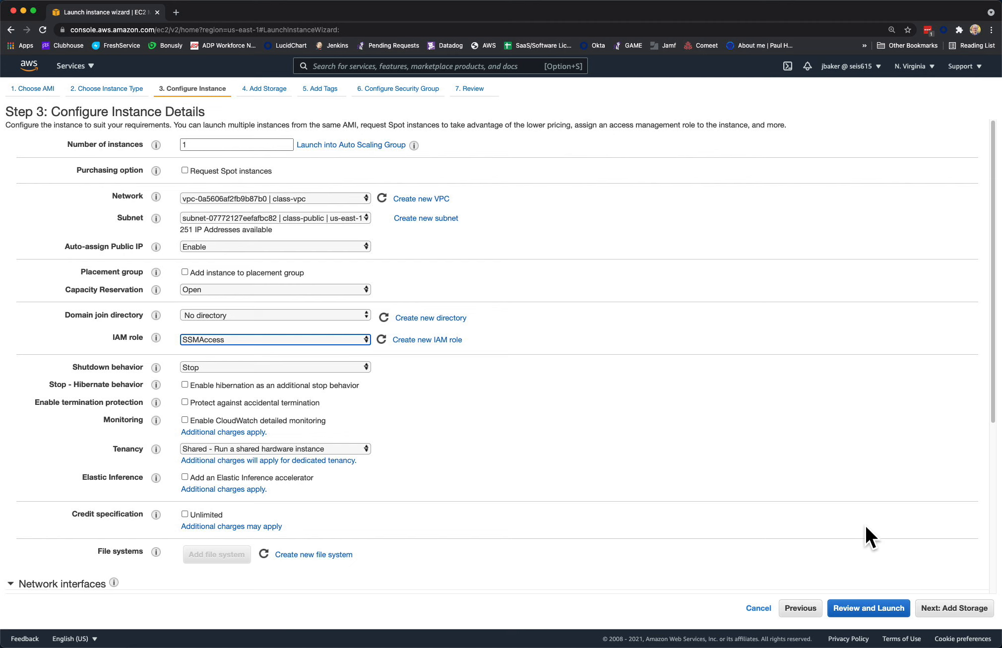
click(957, 610)
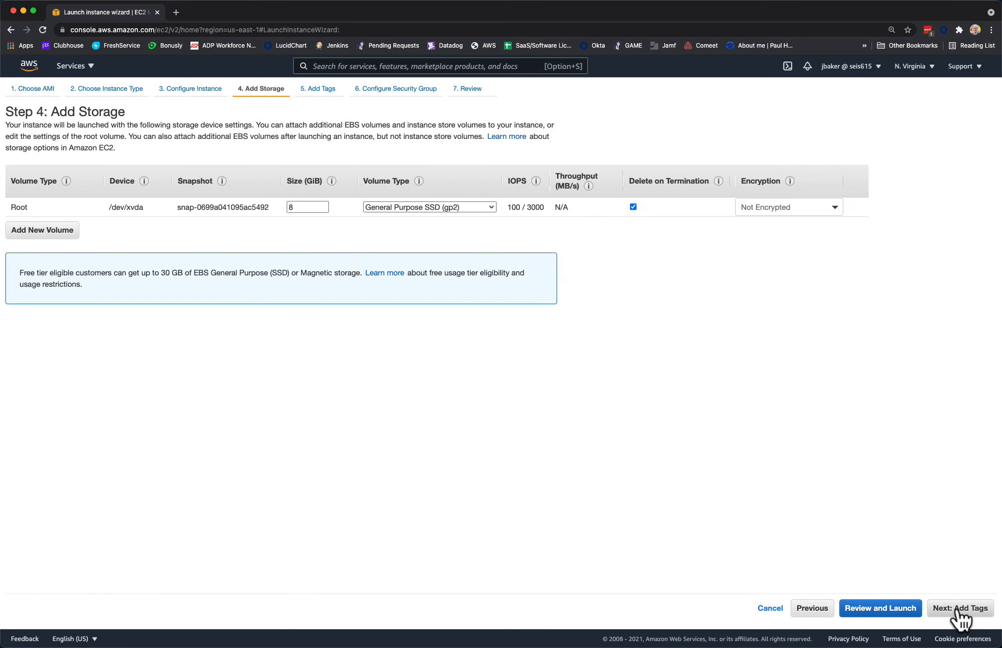
Step: Keep the default storage and add a tag with key Name and value web-public to the instance
click(959, 610)
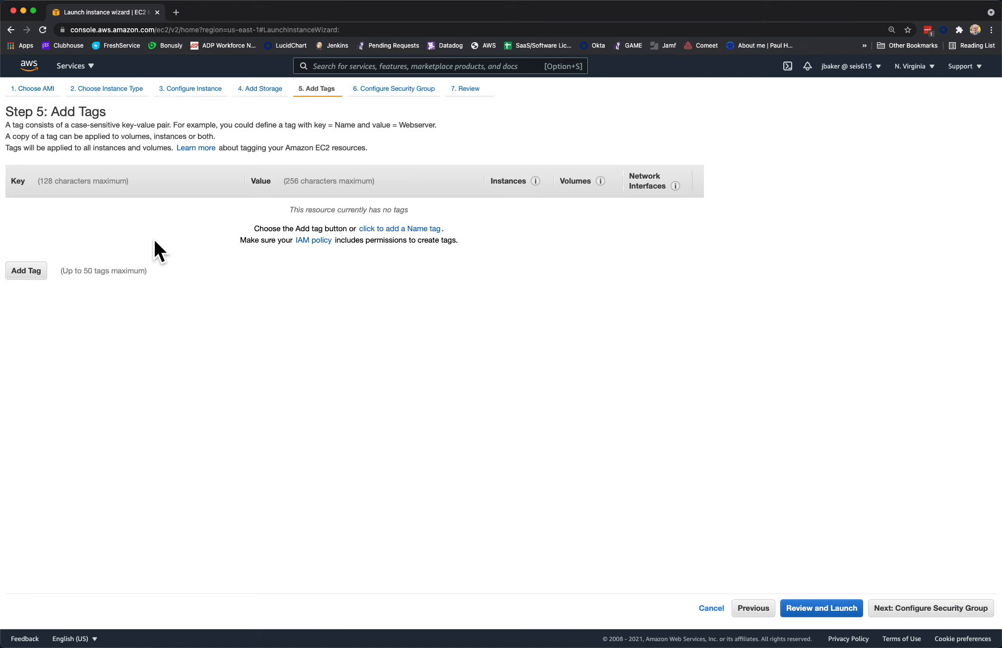
click(25, 272)
click(110, 209)
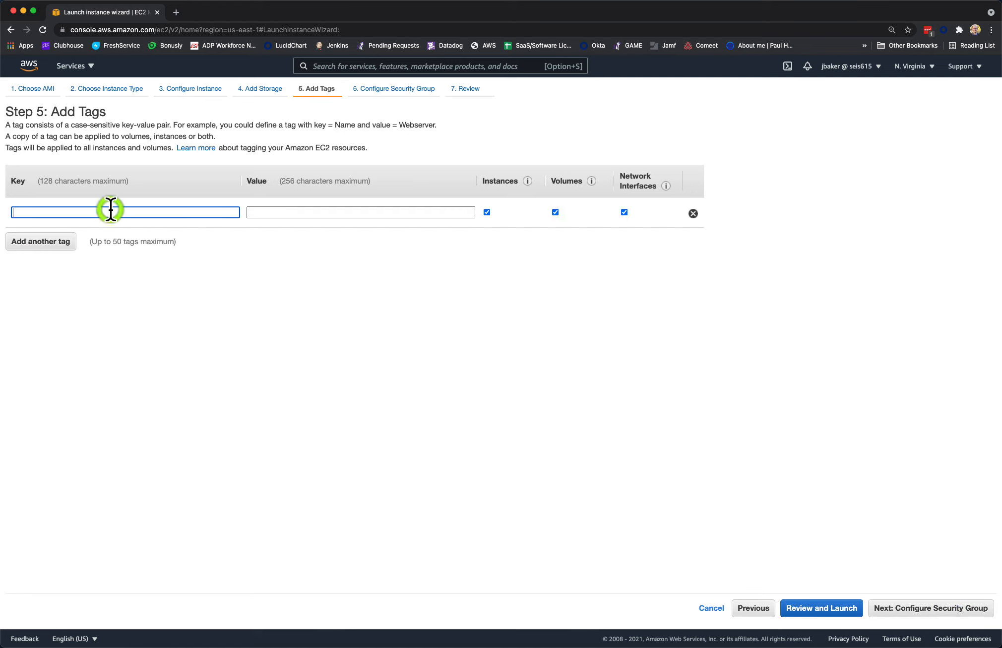
text(web)
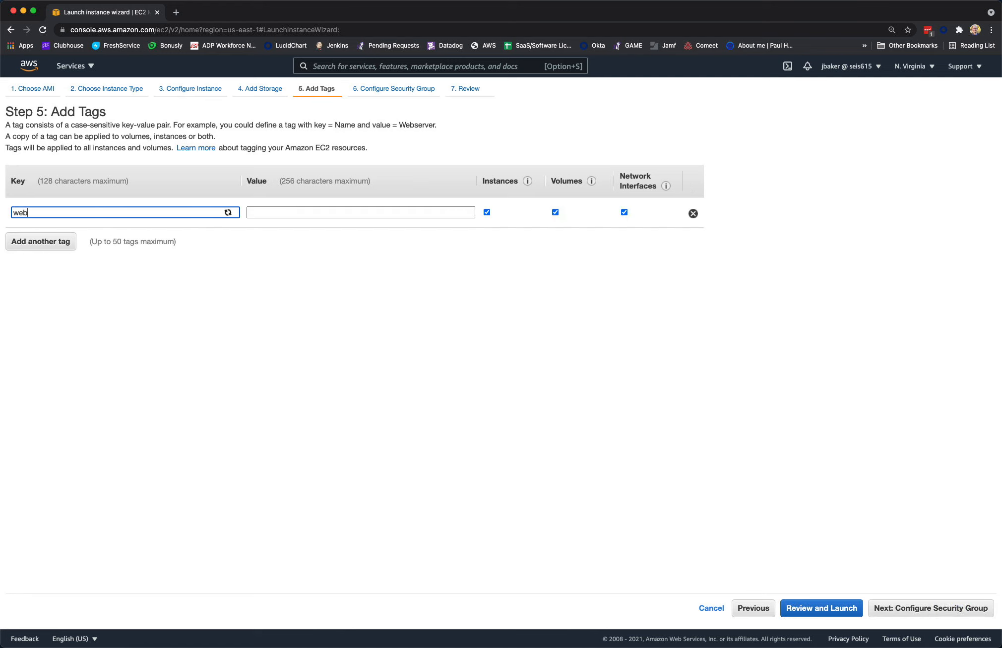
text(-public)
drag(80, 212, 5, 210)
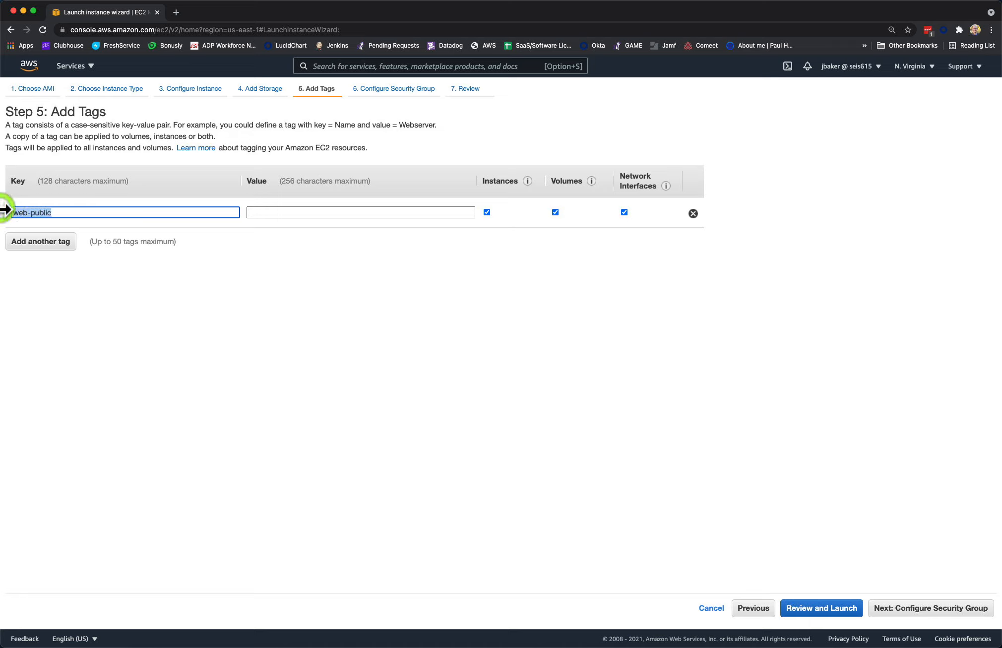
text(Name)
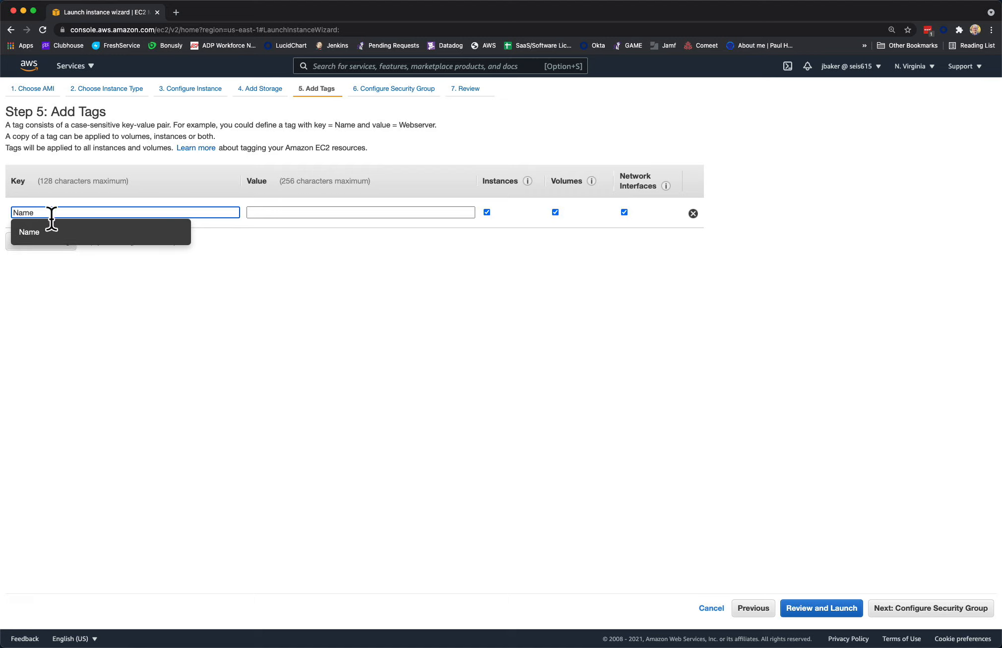
click(276, 212)
text(web-)
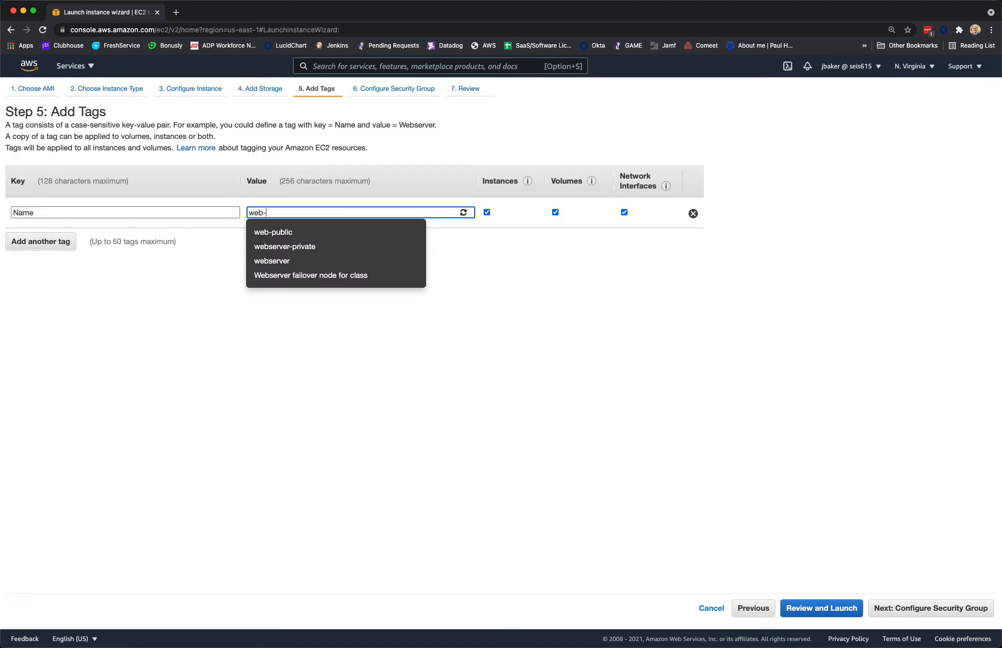
text(public)
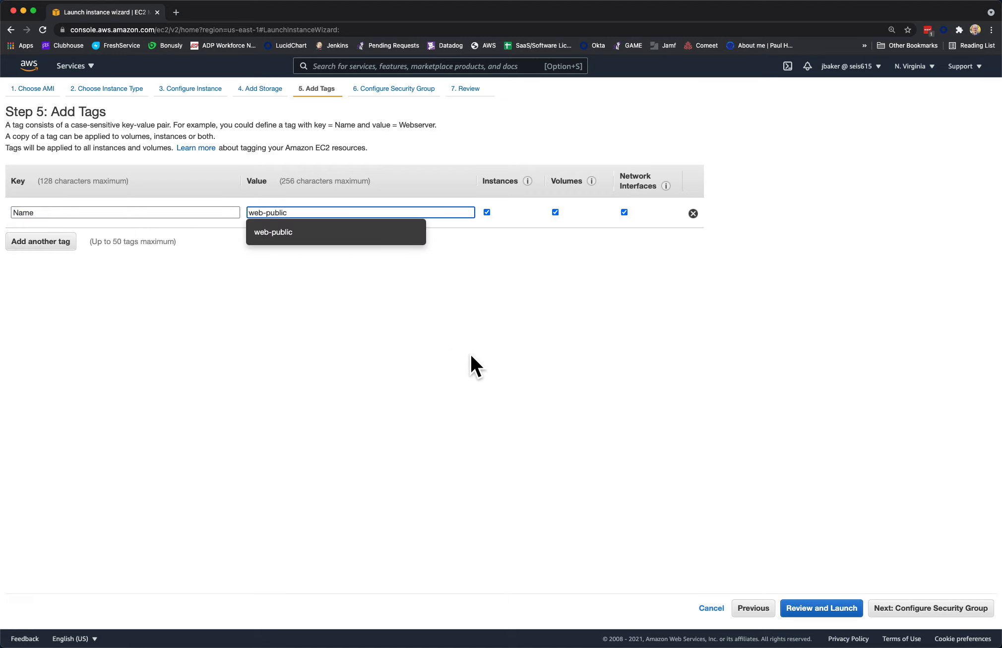
click(504, 353)
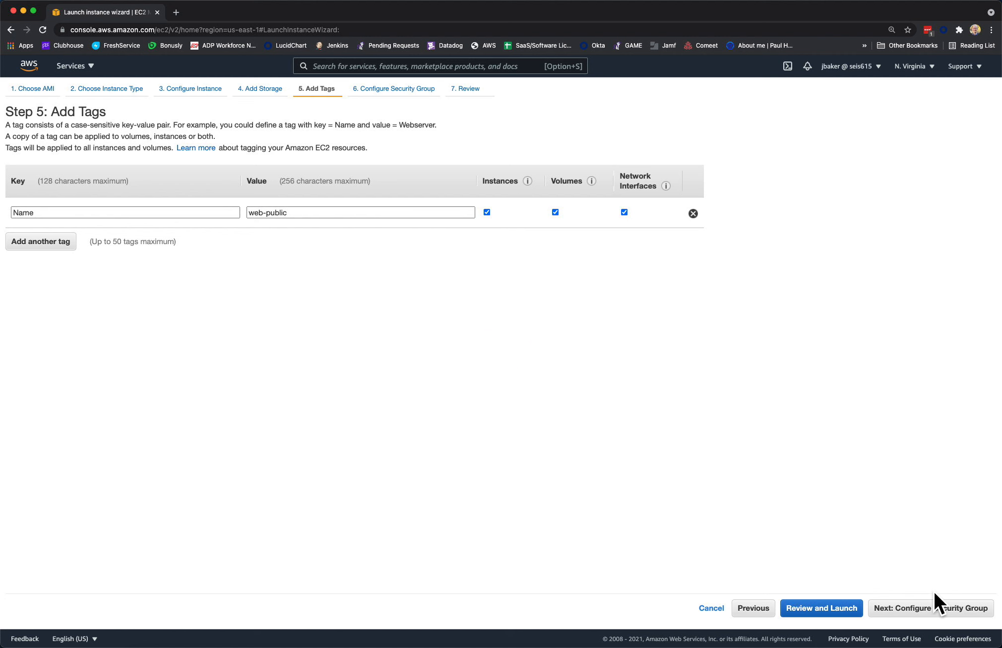
Step: Remove the SSH rule from the new security group and proceed to the launch review
click(943, 610)
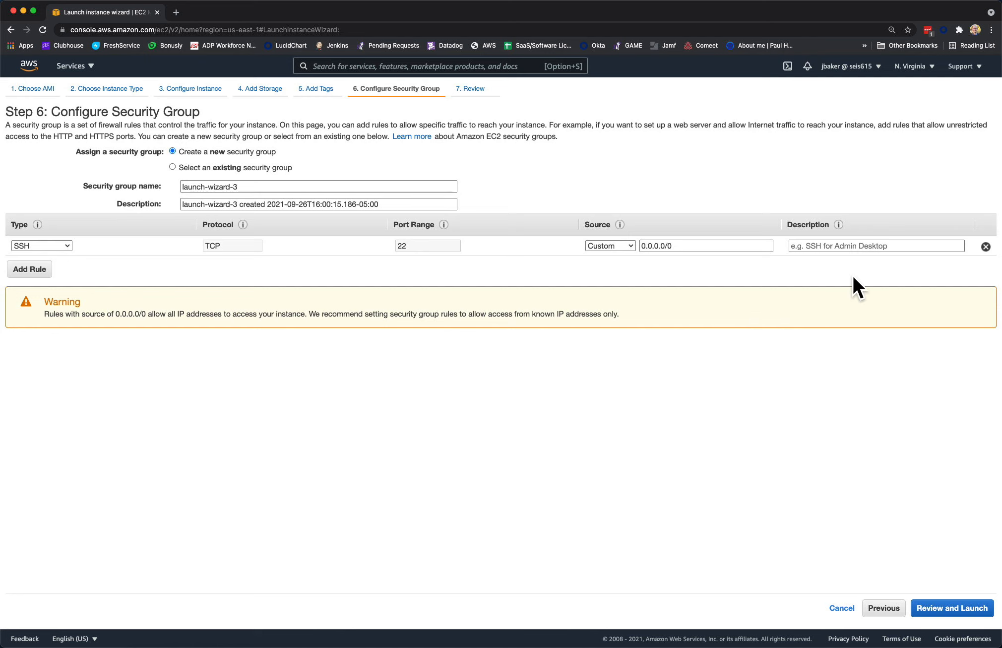
click(986, 247)
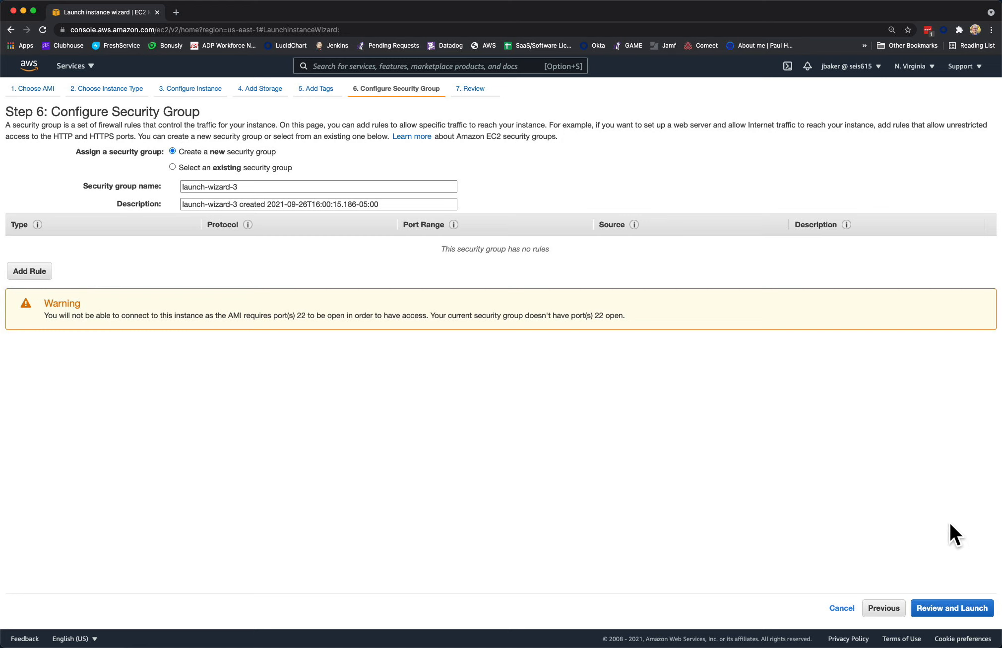
click(960, 610)
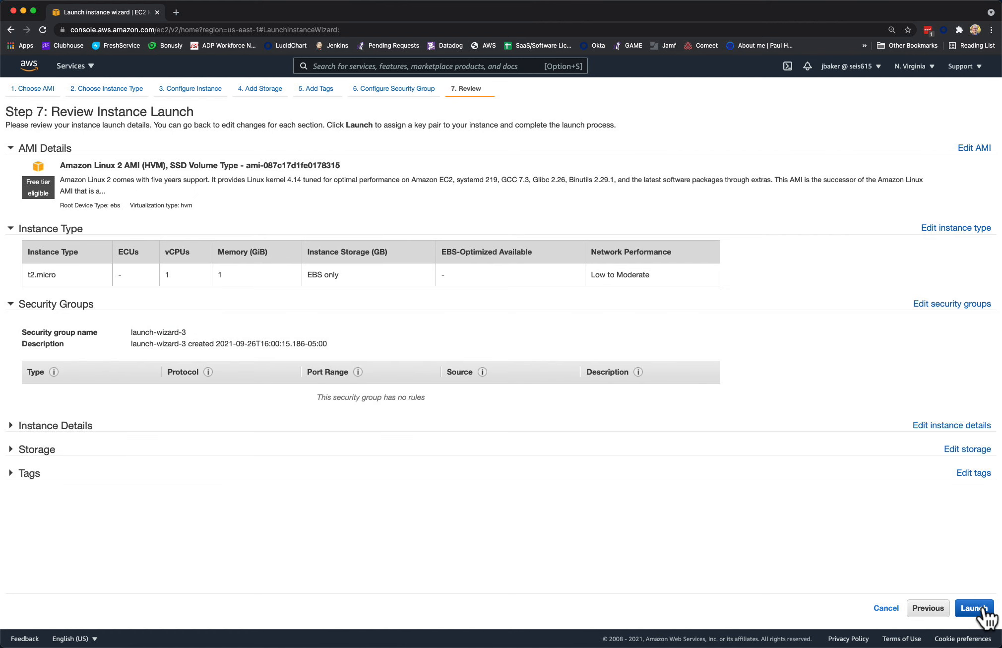
Step: Launch the instance without a key pair, acknowledging the access limitation, and open the instances list
click(977, 609)
click(458, 366)
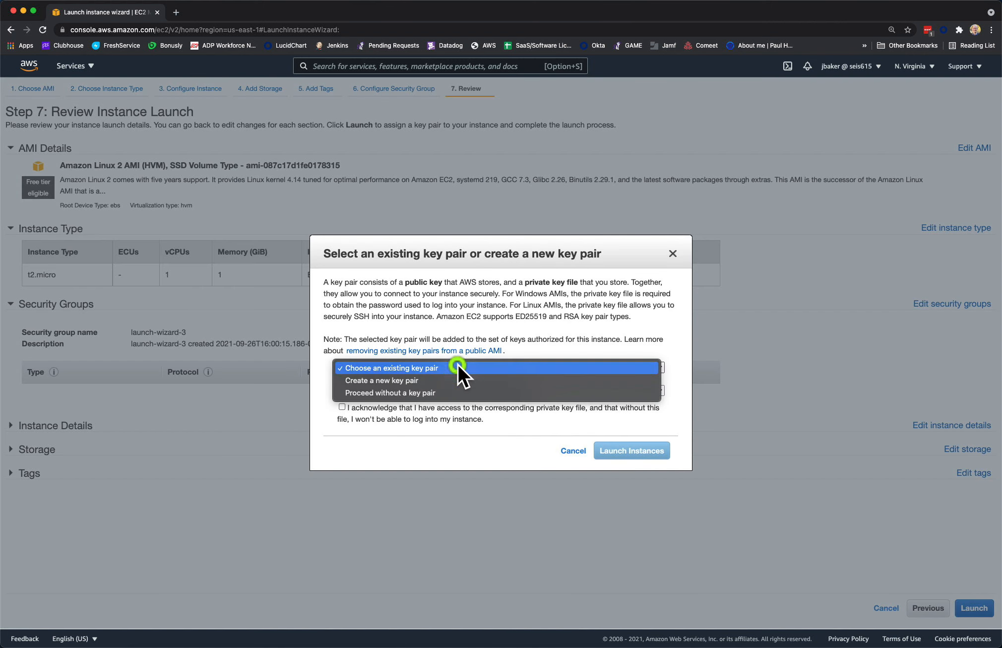
click(439, 392)
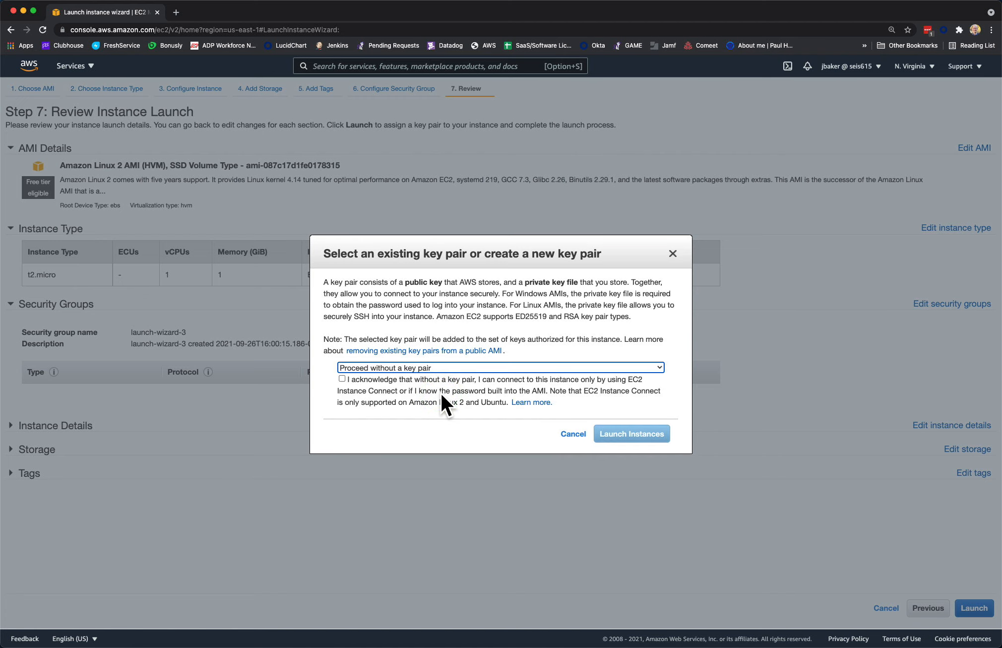
click(341, 378)
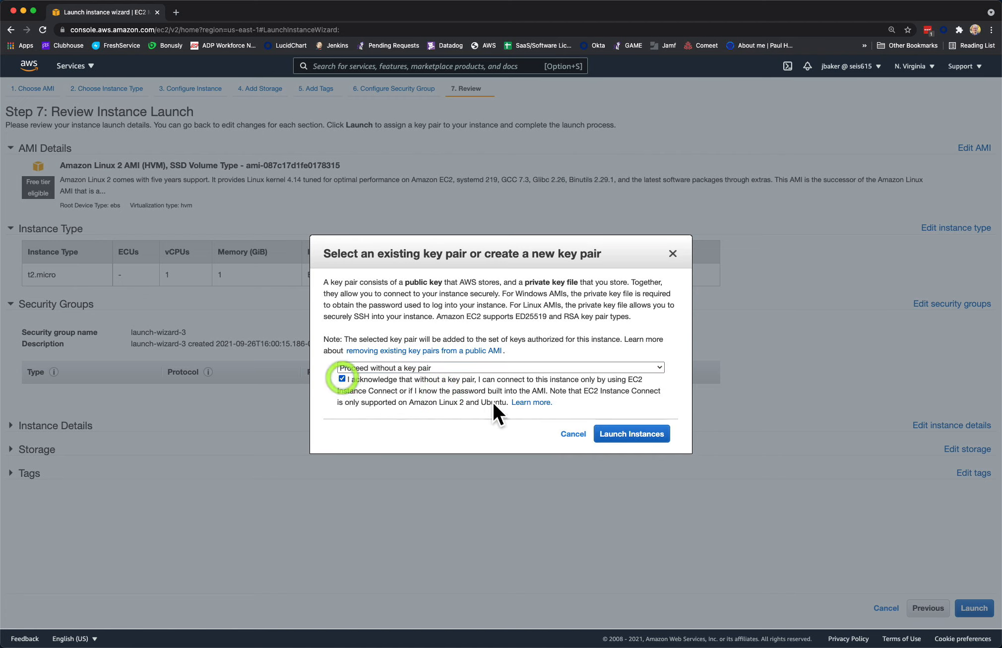
click(640, 433)
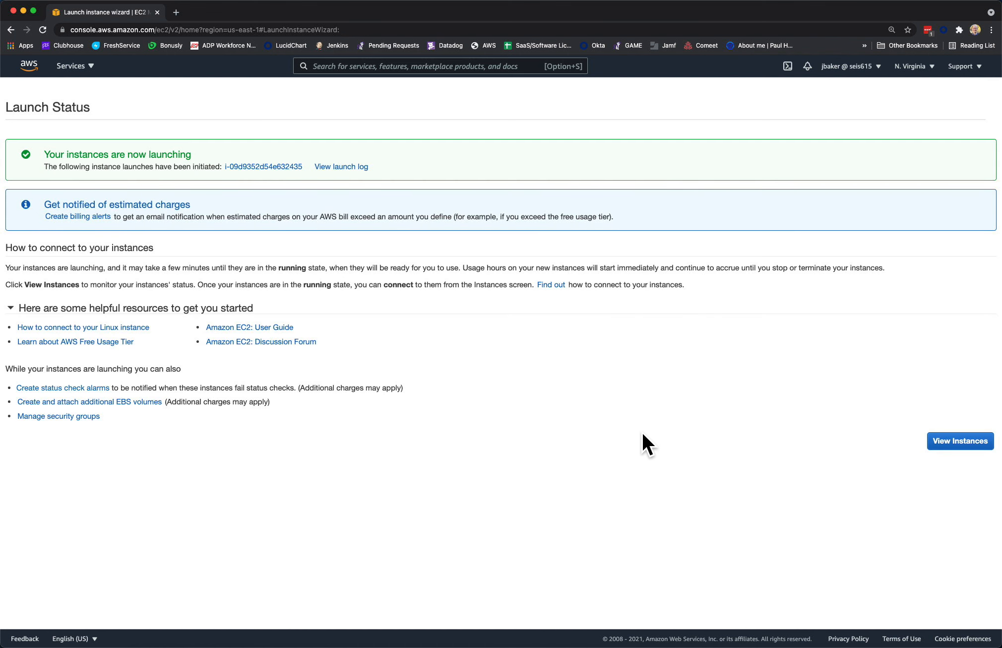
click(960, 441)
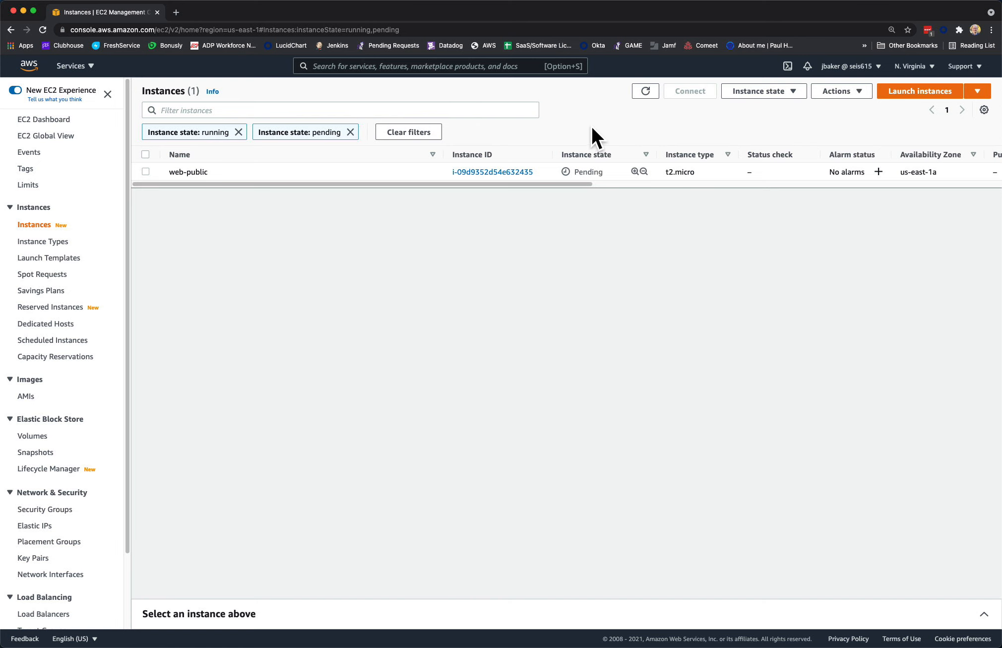
Step: Start launching another instance from the 64-bit (x86) Amazon Linux 2 AMI with type t2.micro, and proceed to its details
click(925, 91)
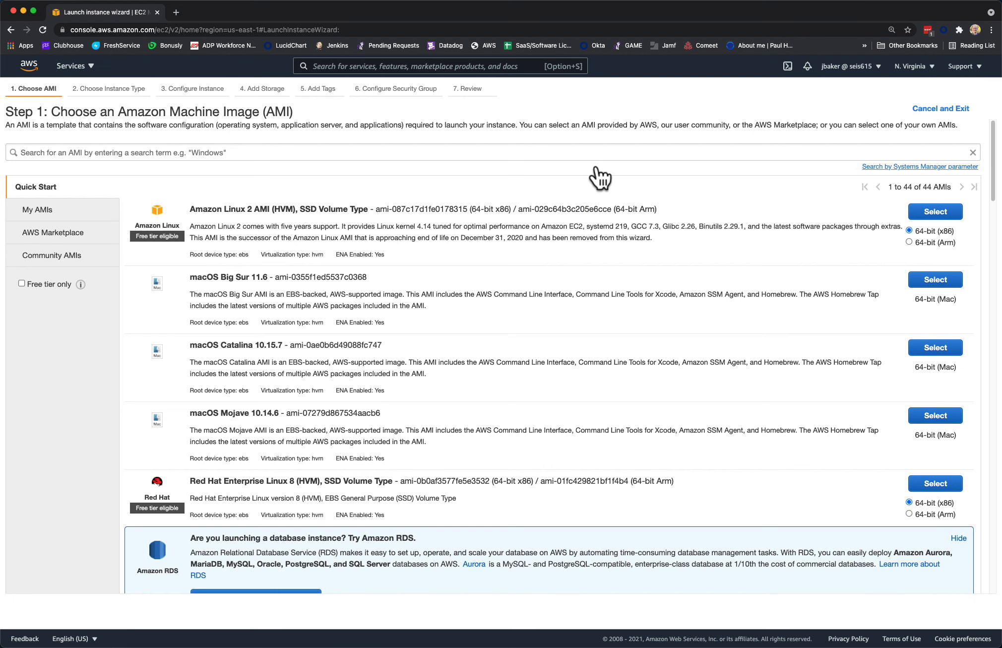
click(937, 213)
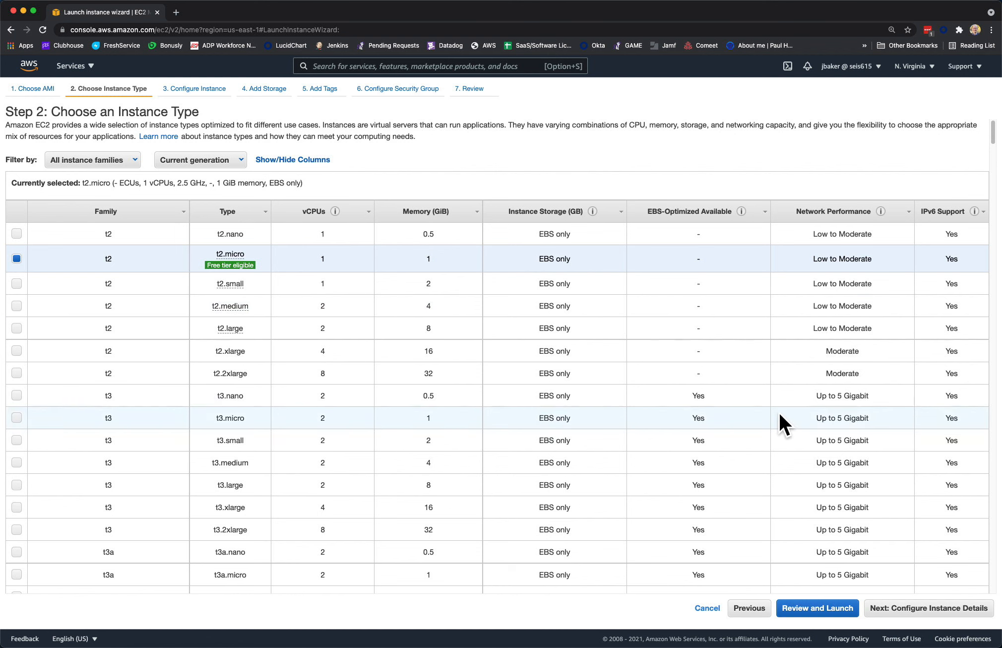
click(938, 608)
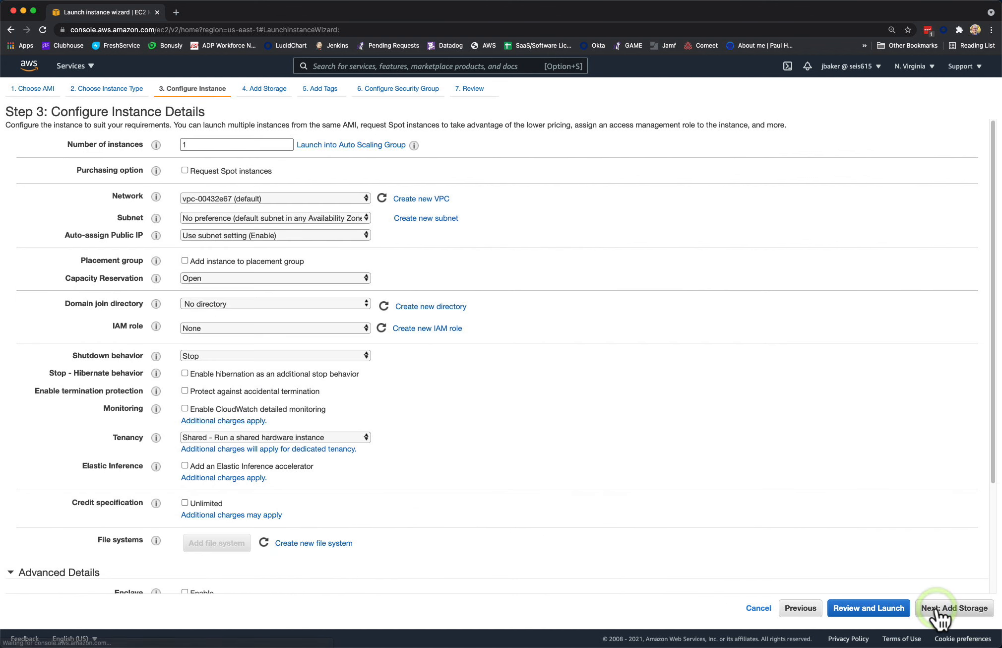
Step: Place the second instance in class-vpc's class-private subnet, disable auto-assigned public IP, assign the SSMAccess IAM role, and continue to storage
click(324, 197)
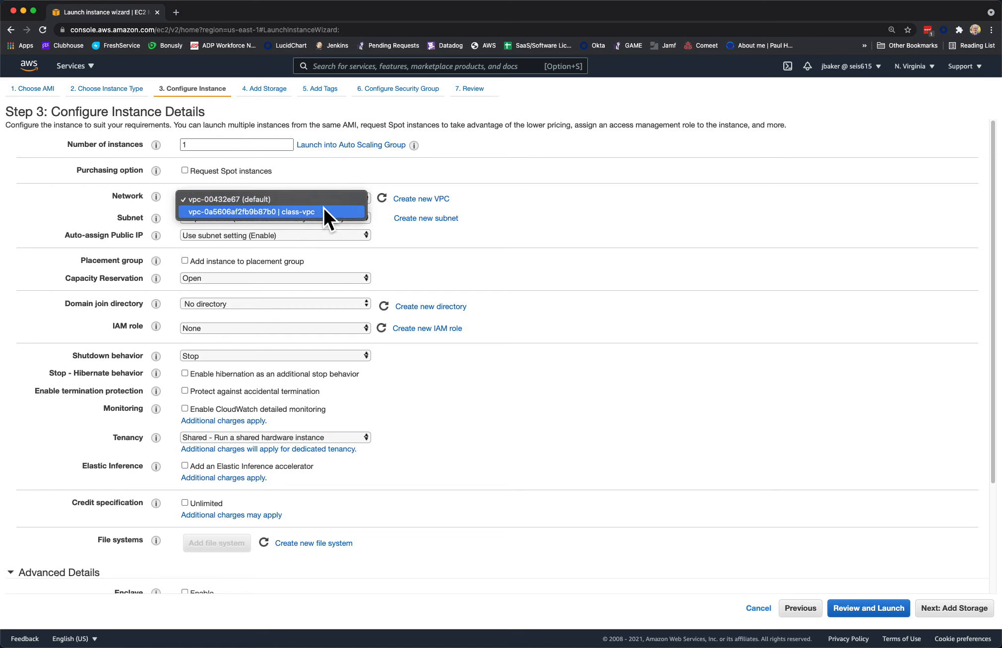
click(322, 208)
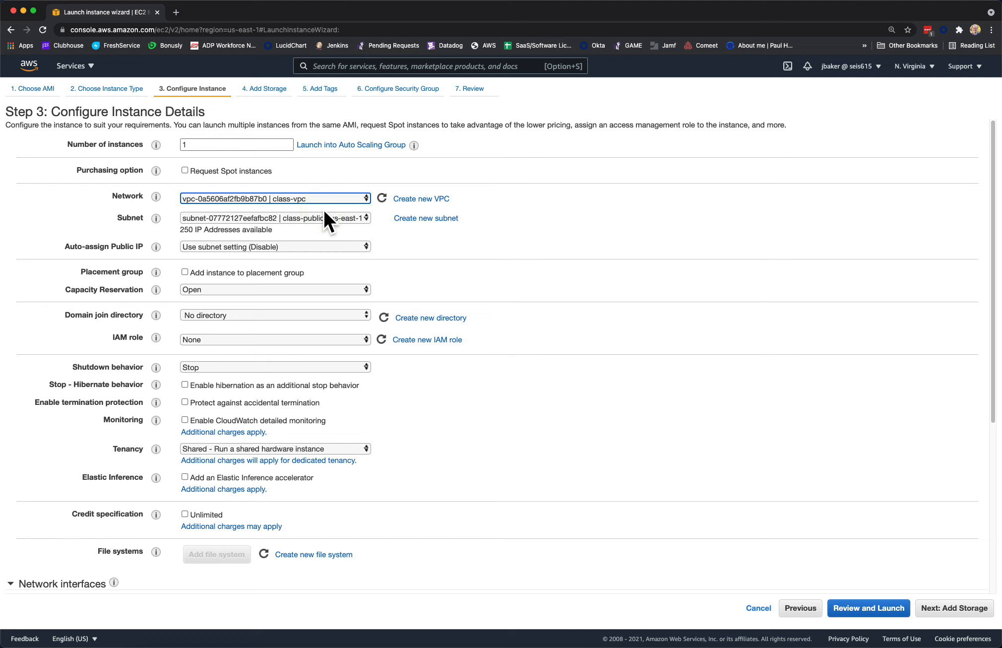
click(335, 224)
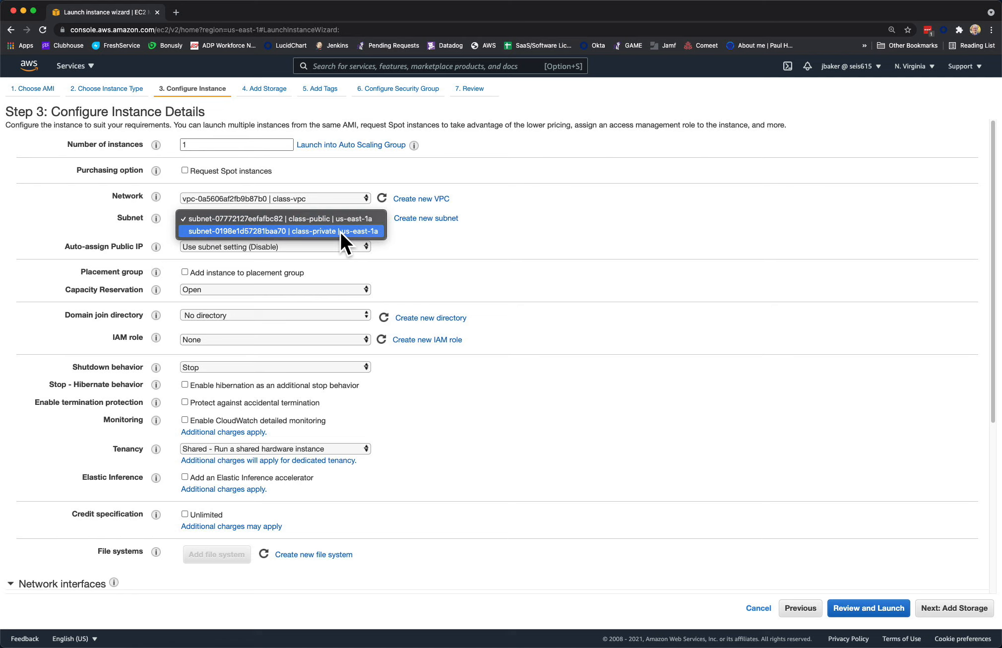
click(340, 230)
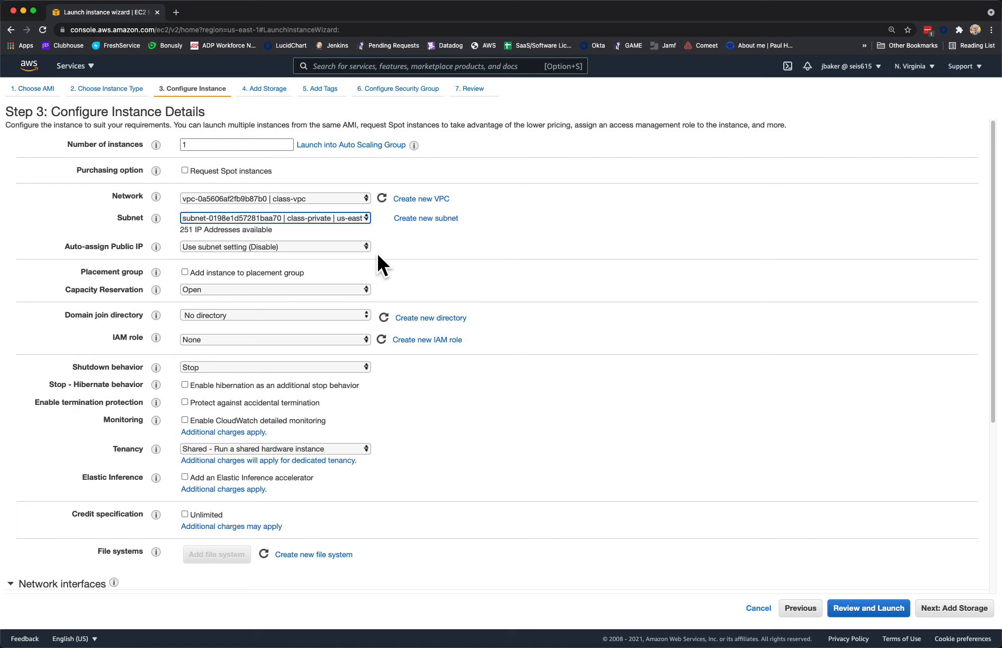
click(347, 247)
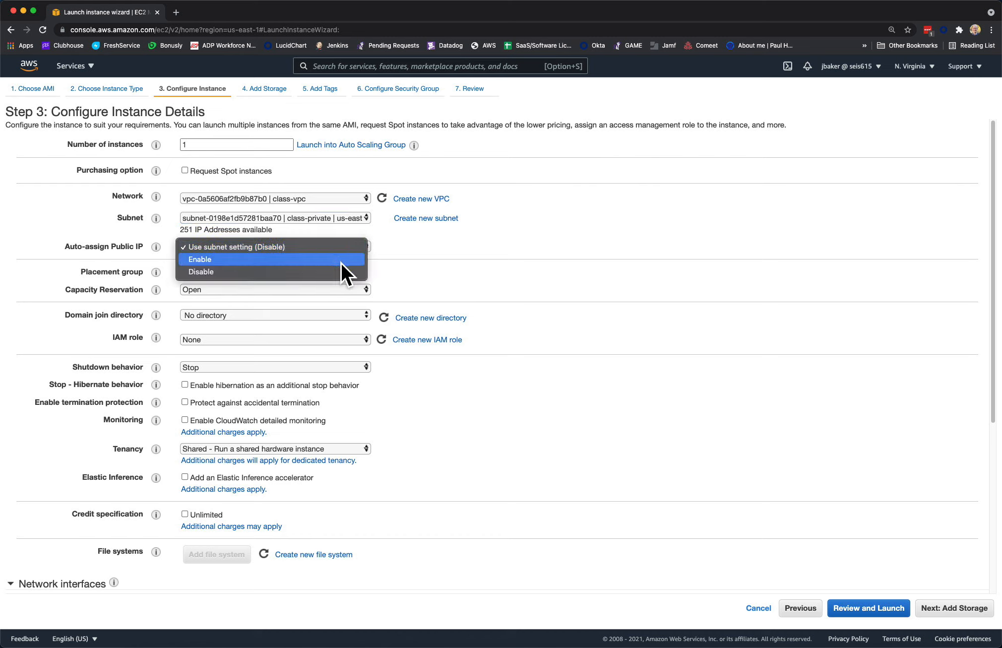
click(343, 270)
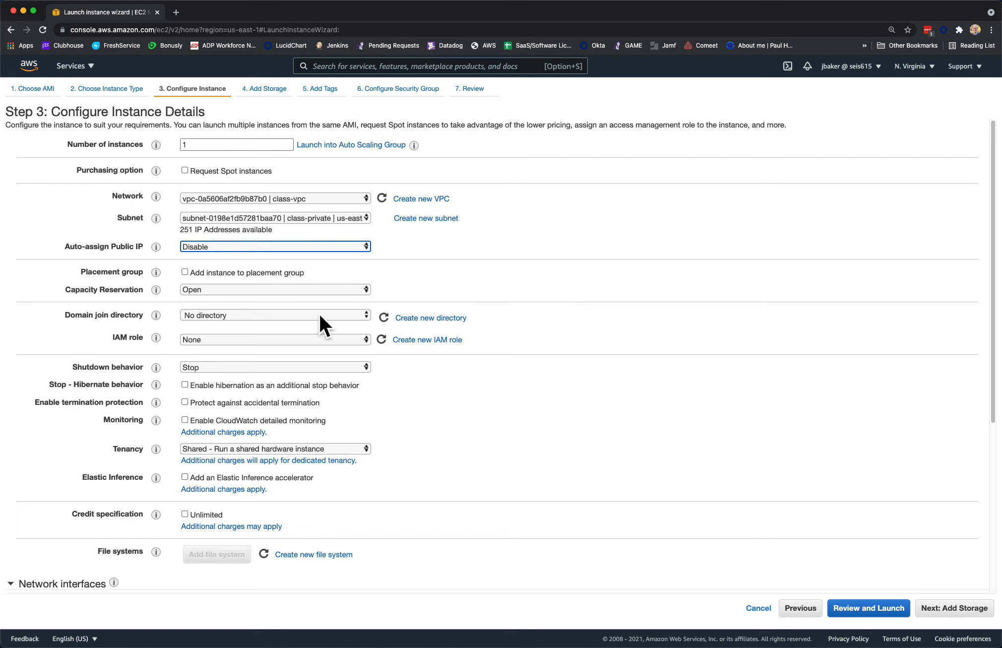
click(331, 338)
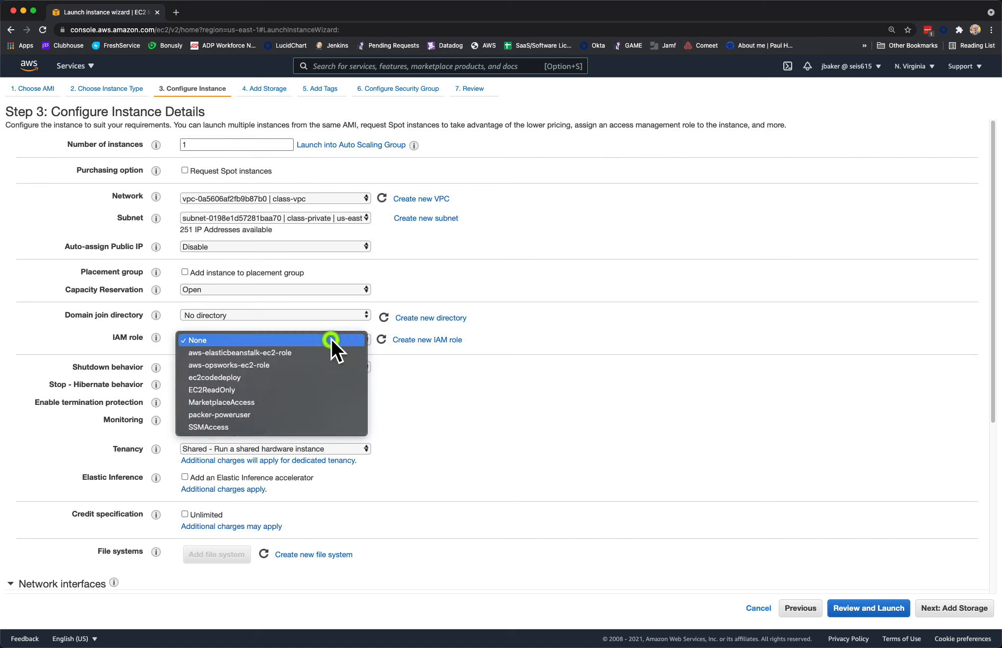
click(304, 422)
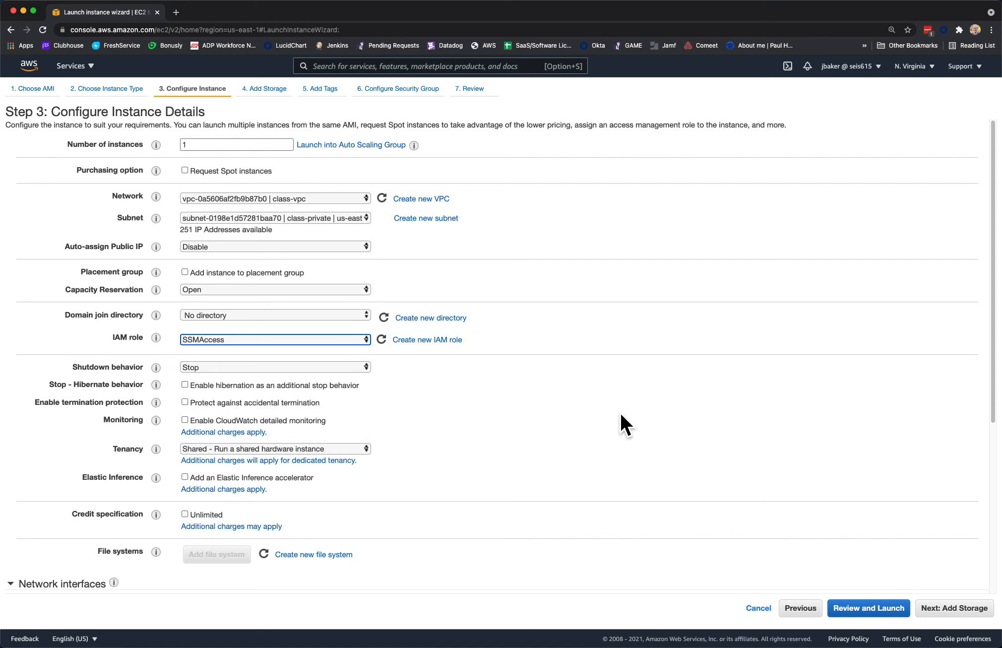
click(966, 614)
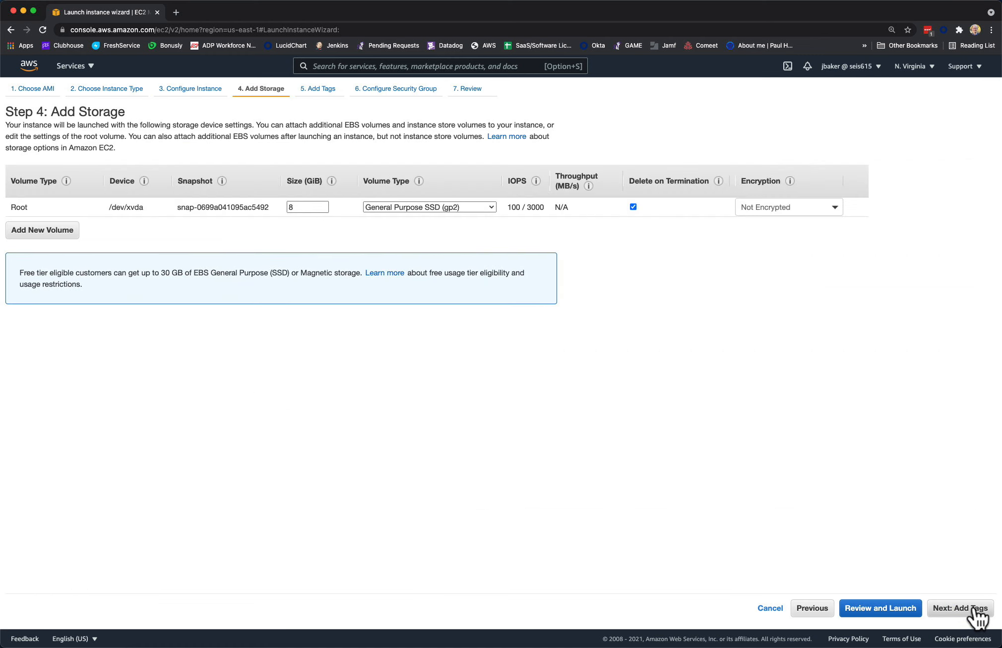
Step: Keep the default storage and add a tag with key Name and value web-private to the instance
click(970, 610)
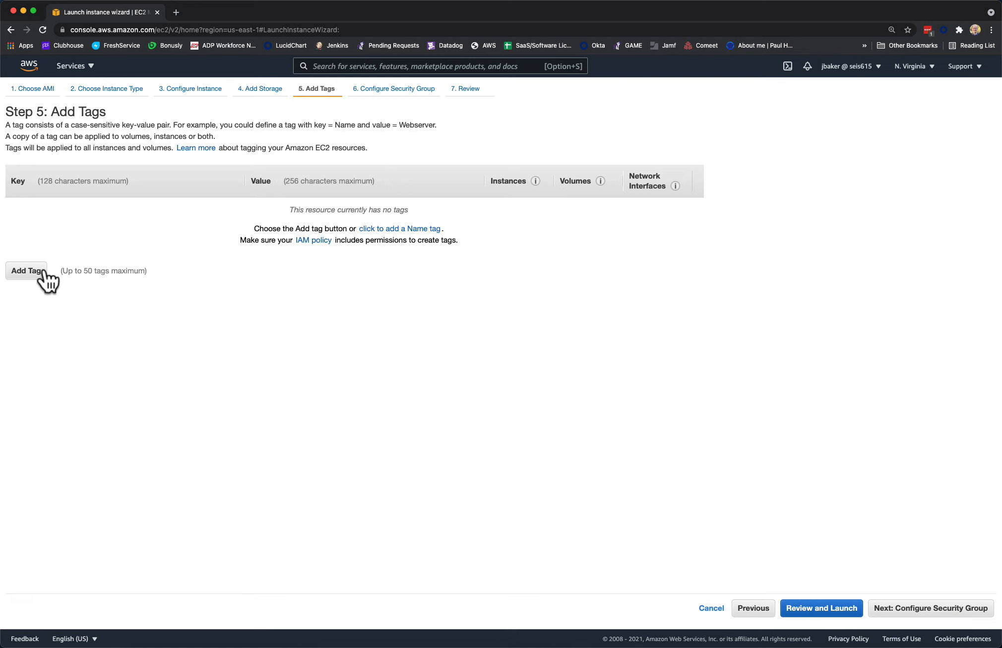
click(25, 271)
click(53, 212)
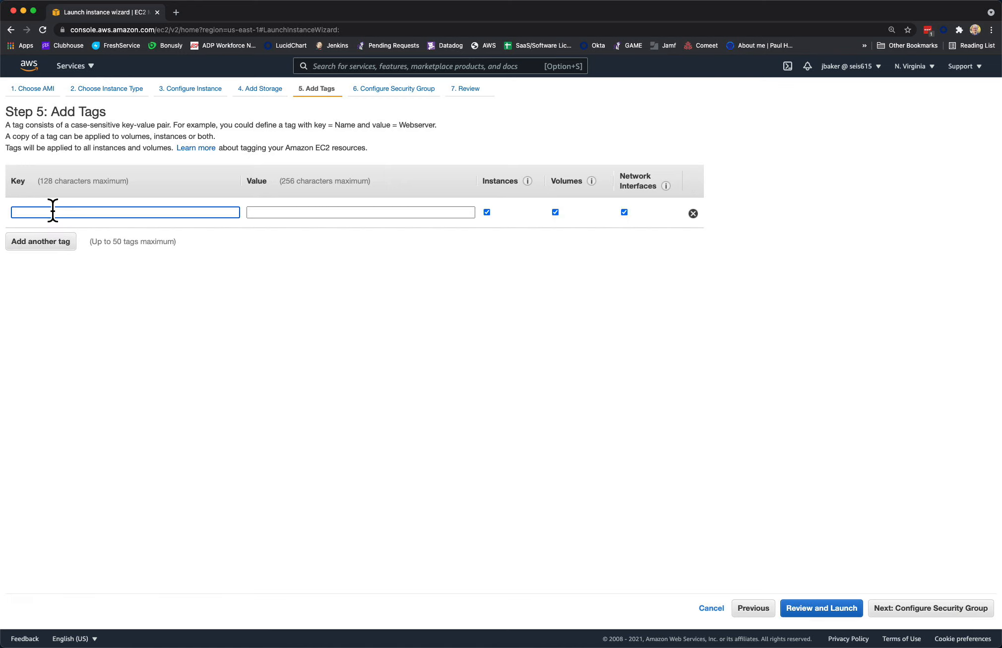
text(Name)
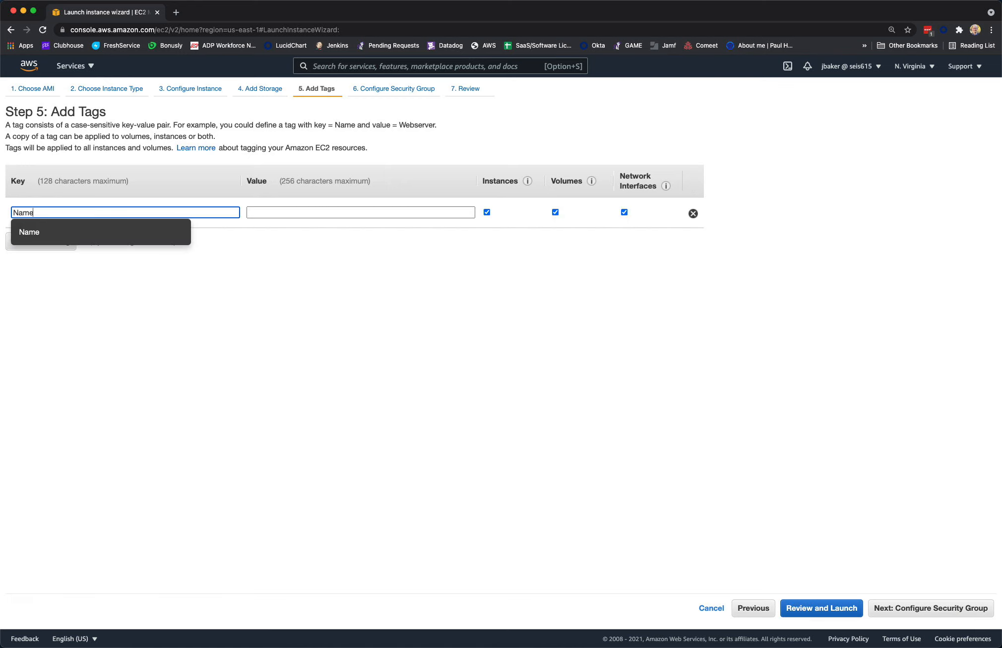
click(281, 212)
text(w)
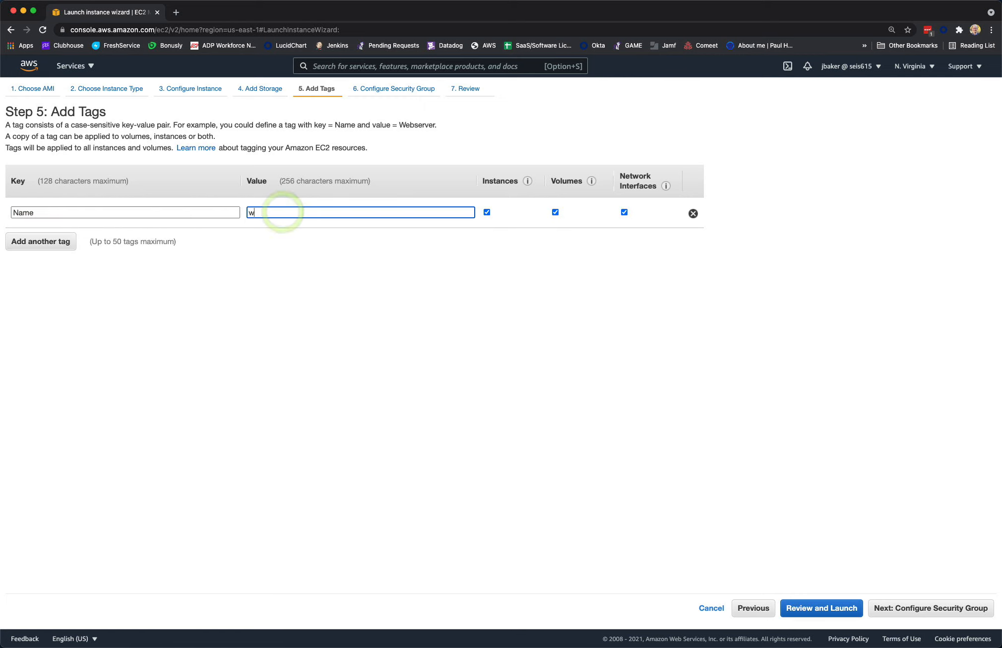
text(eb-private)
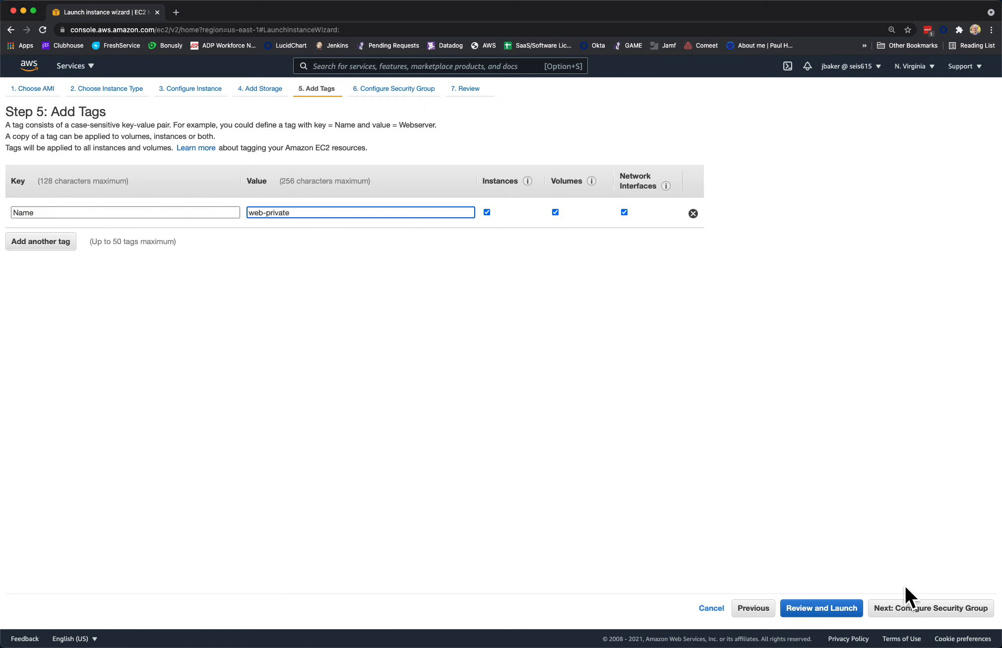
Step: Delete the SSH rule from the private instance's new security group and continue to the launch review
click(931, 609)
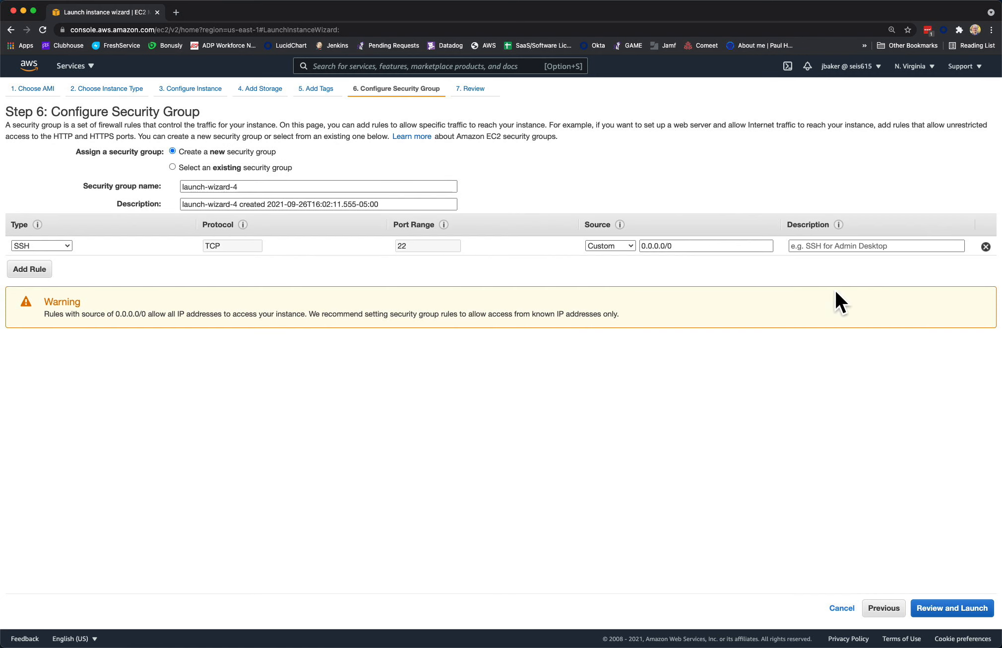
click(985, 246)
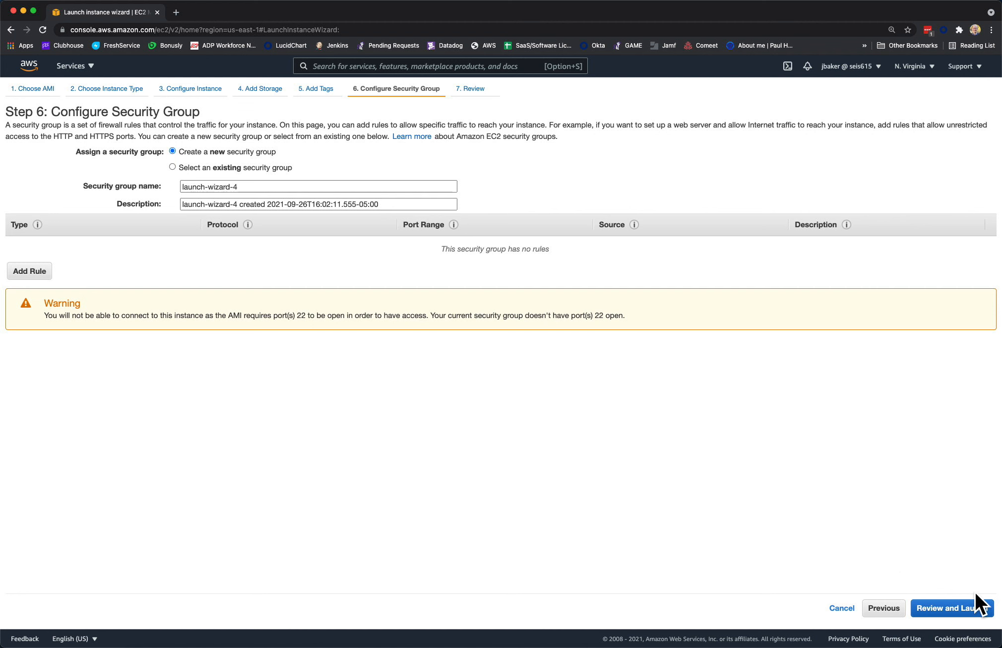
click(961, 608)
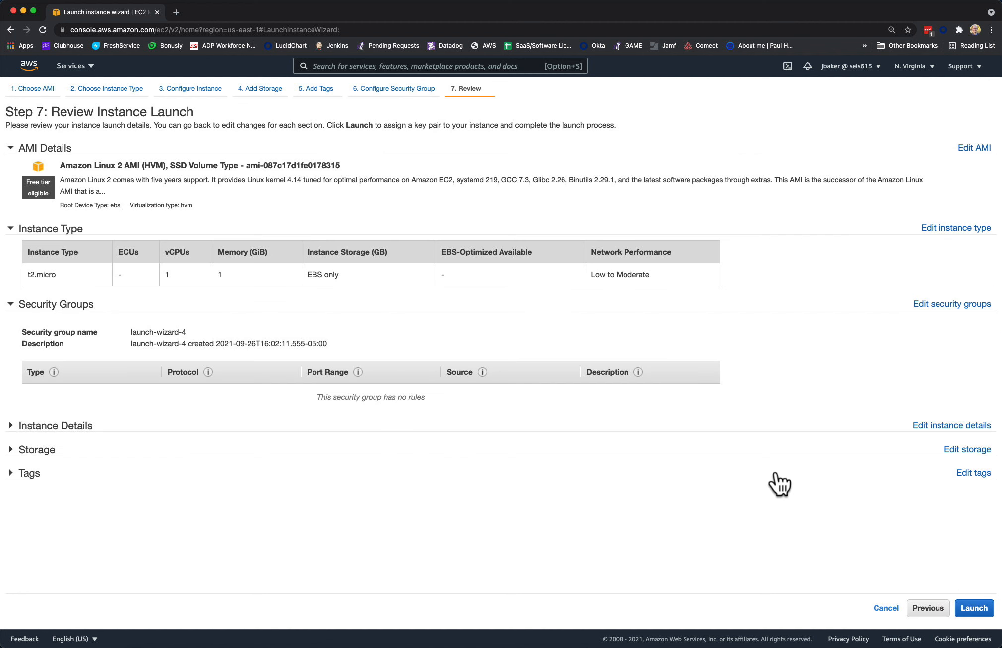
Step: Launch the web-private instance without a key pair, acknowledging the access limitation, and view the instances list
click(973, 608)
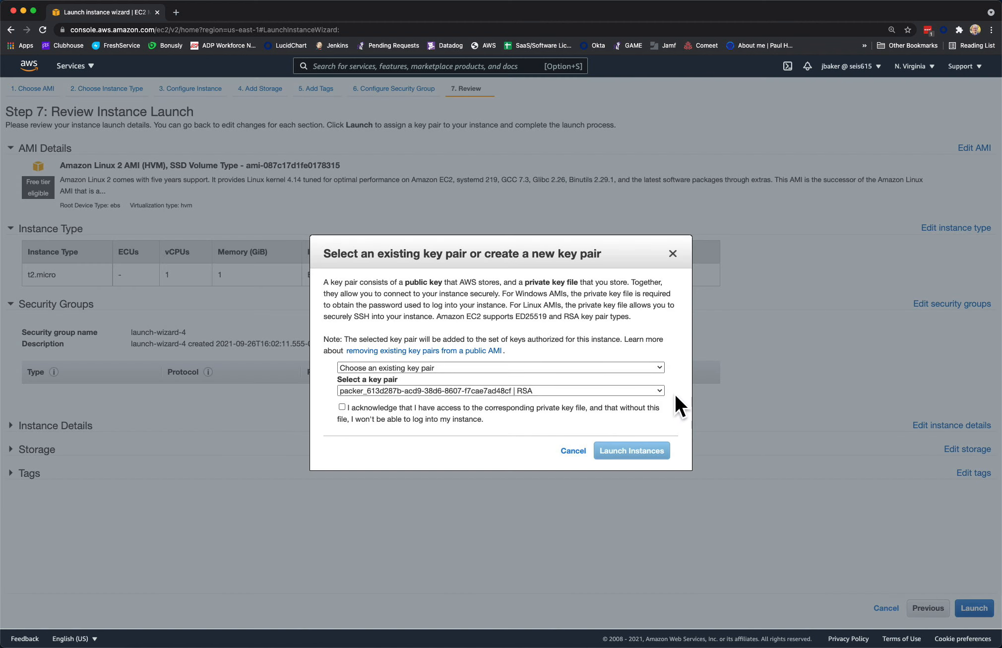
click(427, 367)
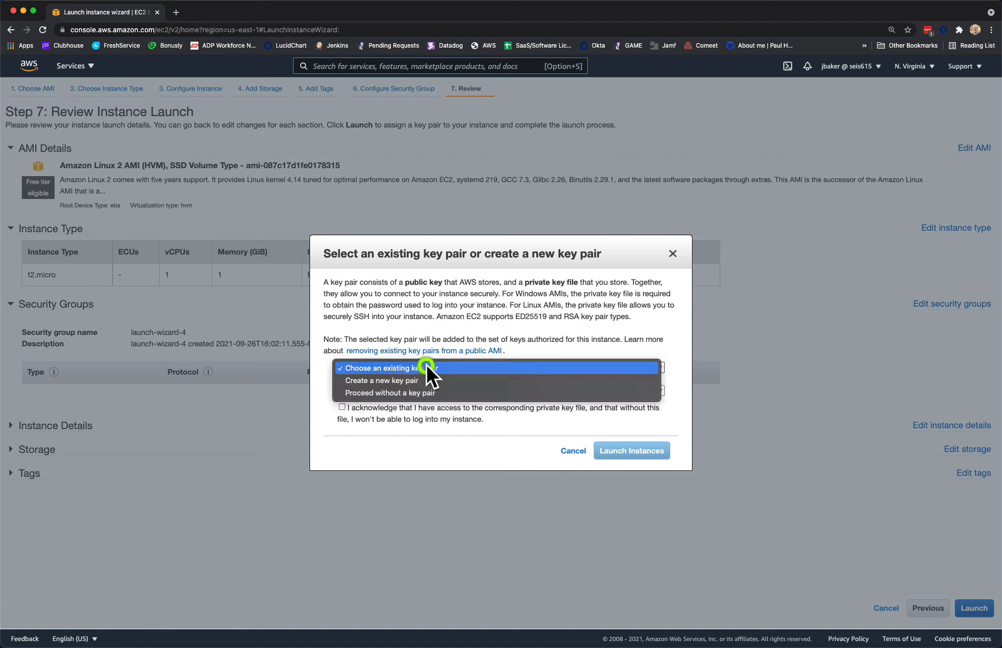
click(402, 392)
click(341, 378)
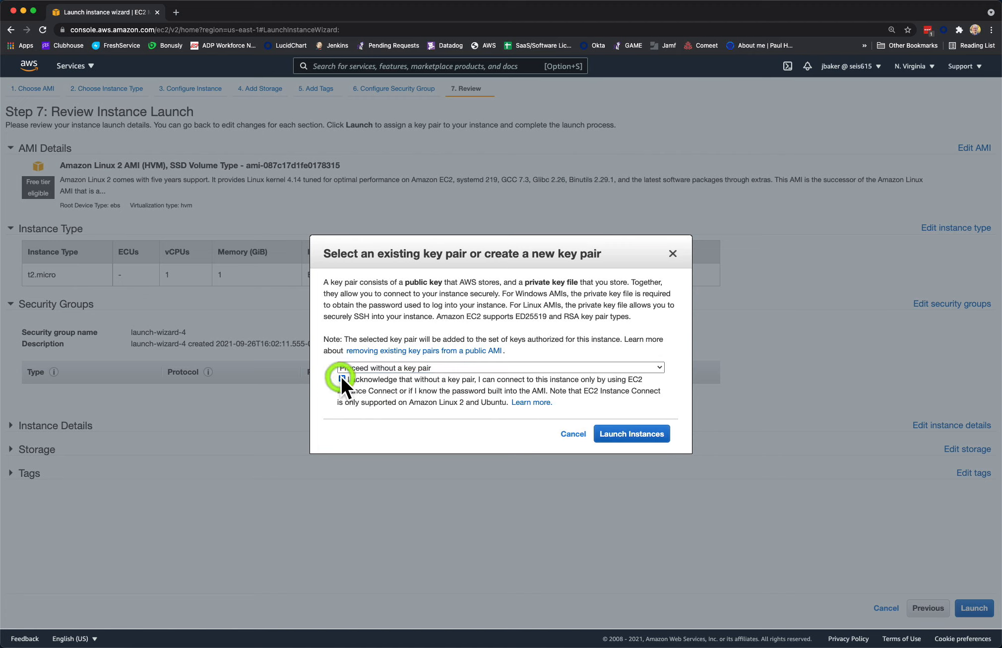
click(639, 433)
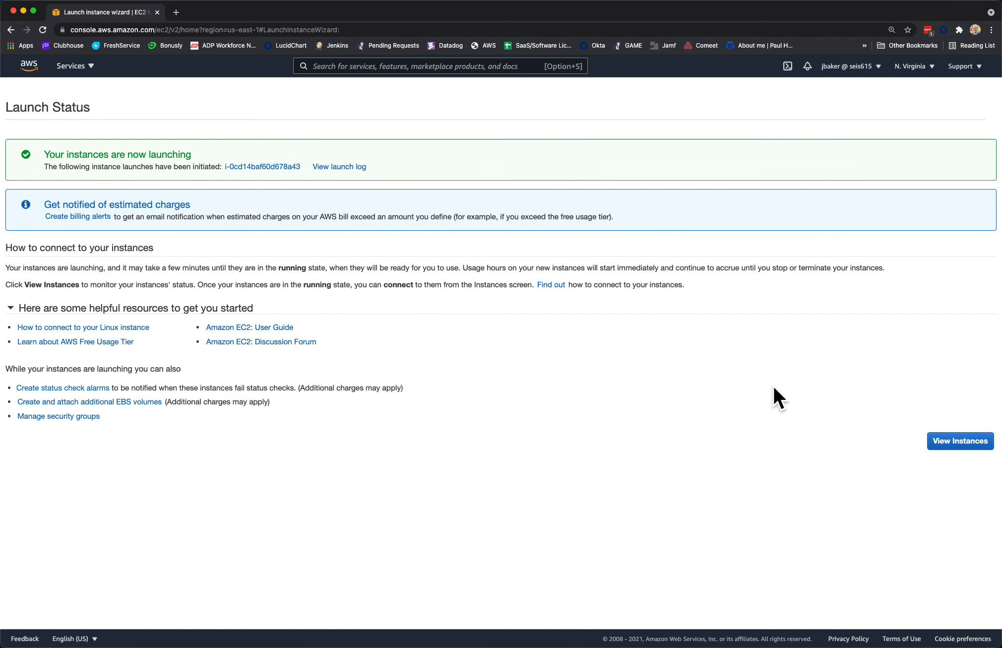
click(968, 440)
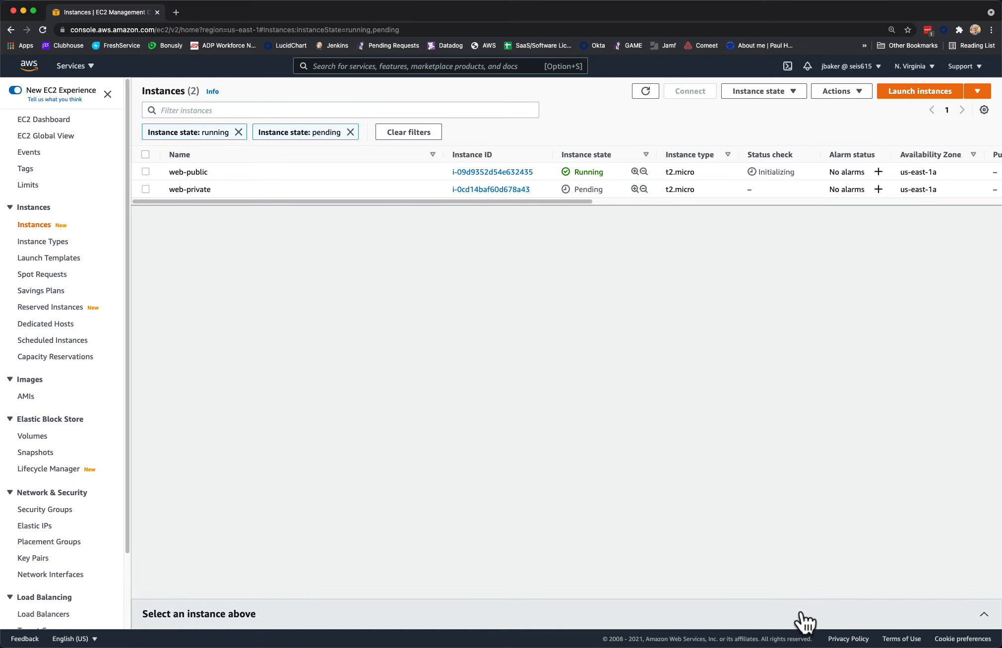
right_click(816, 646)
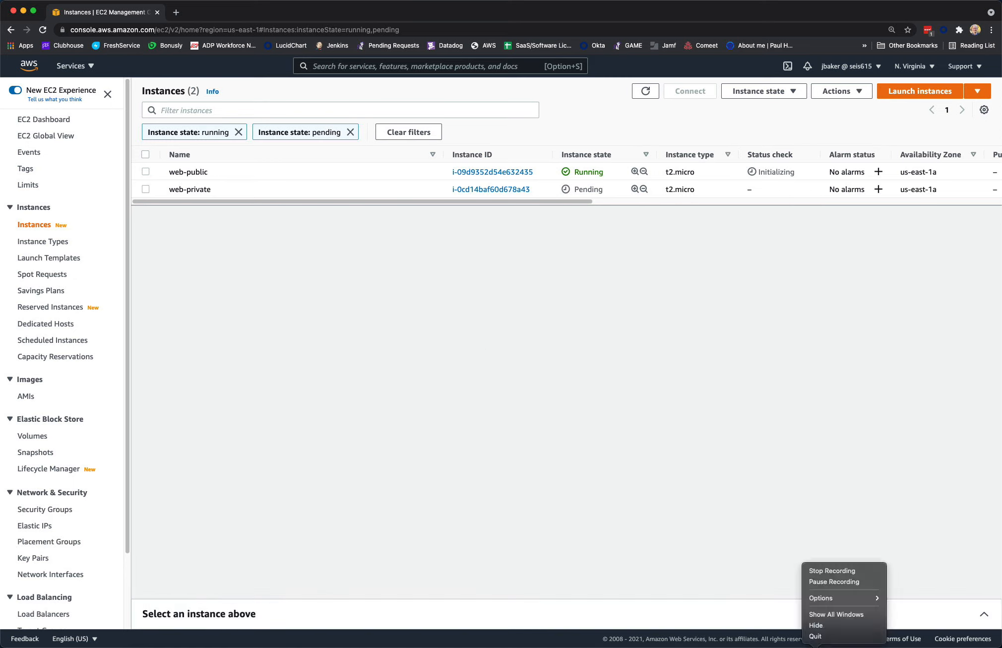
click(844, 582)
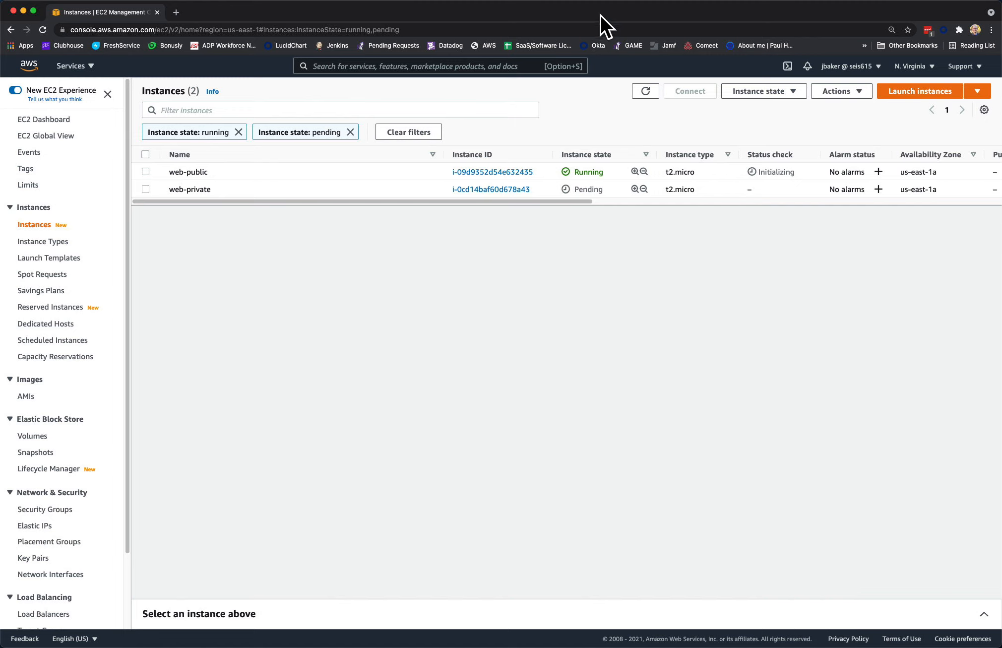
Step: Refresh the instances list and open the Session Manager connection page for the web-public instance
click(647, 92)
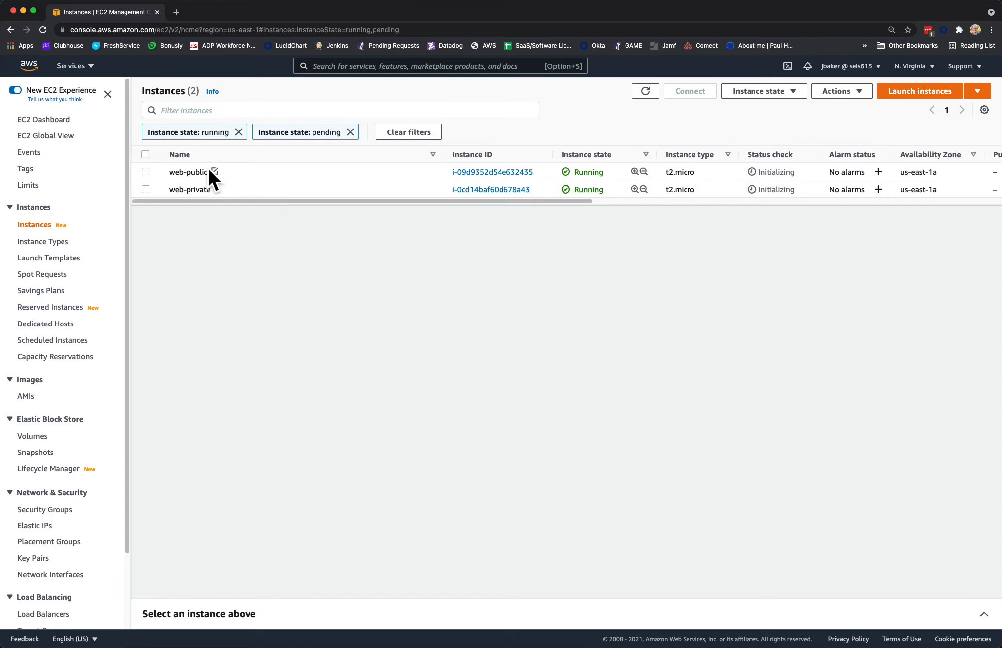
click(503, 178)
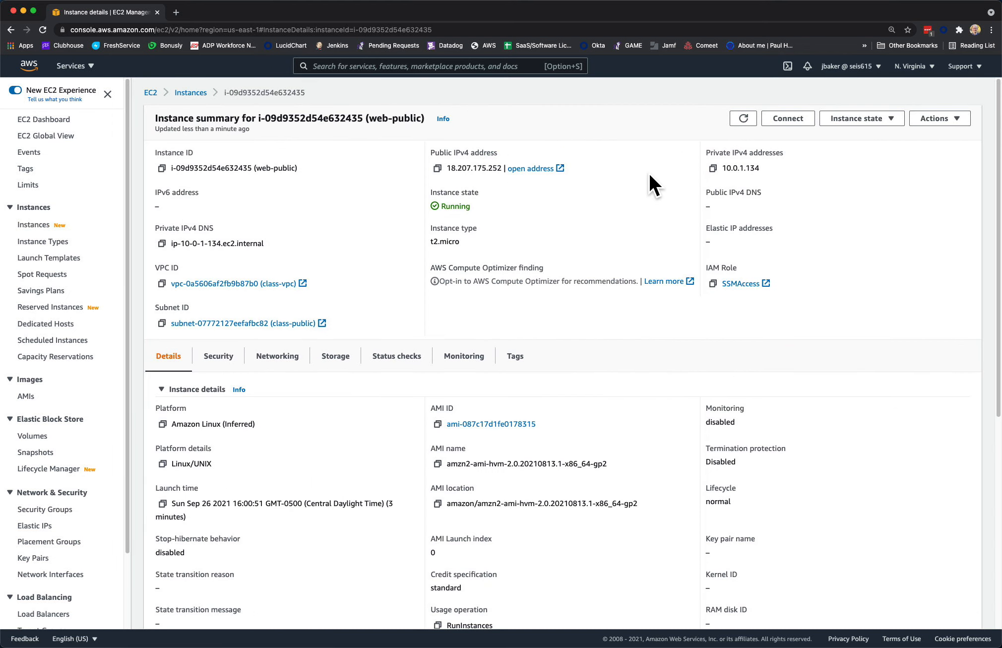
click(793, 120)
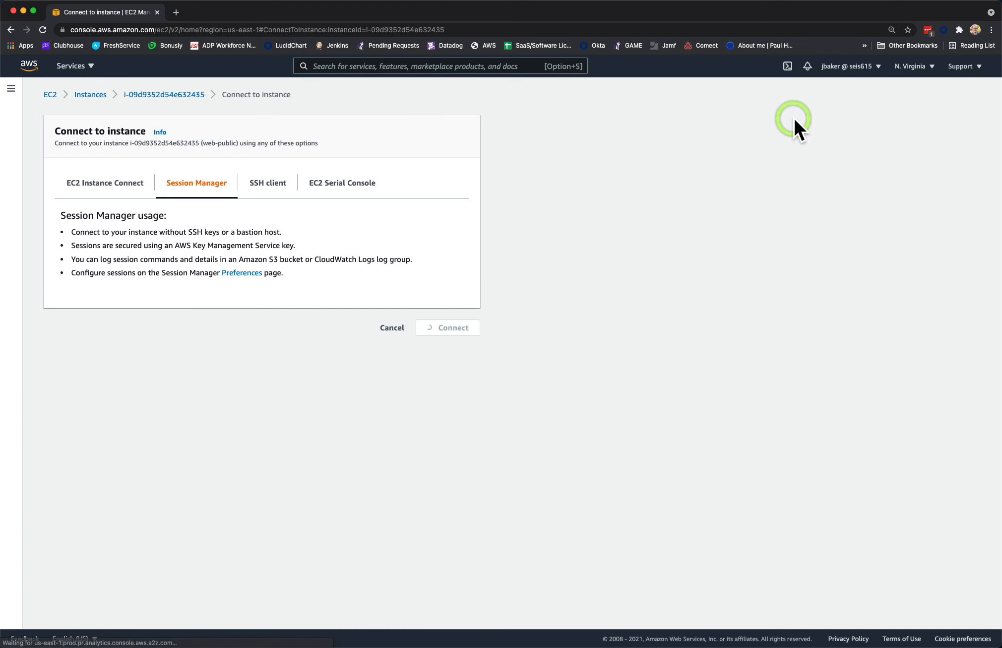
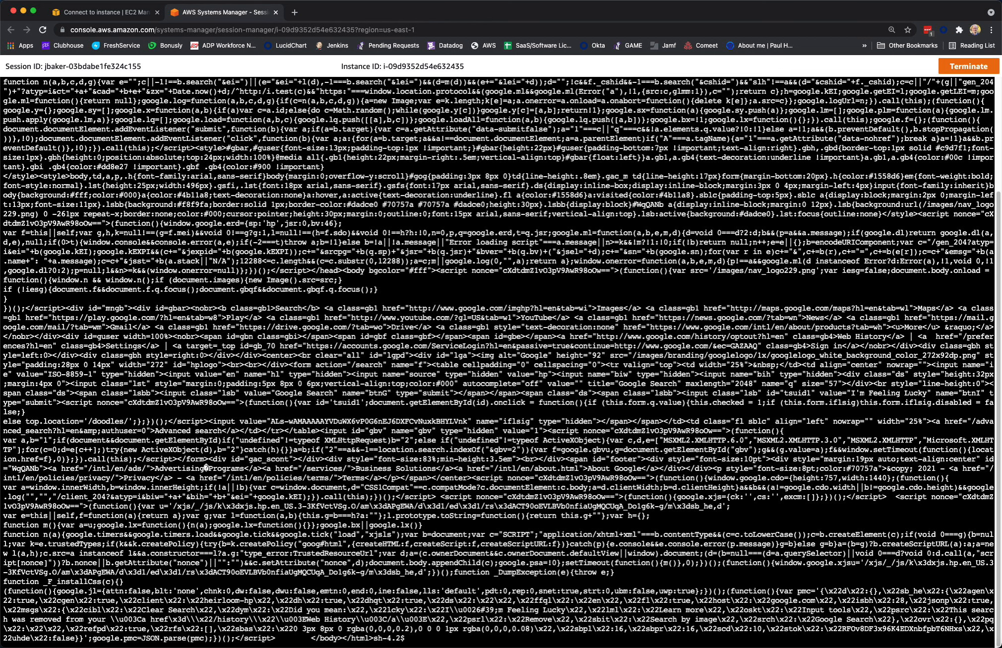
Step: End the web-public terminal session with the exit command and close the terminated session
text(exit)
key(Return)
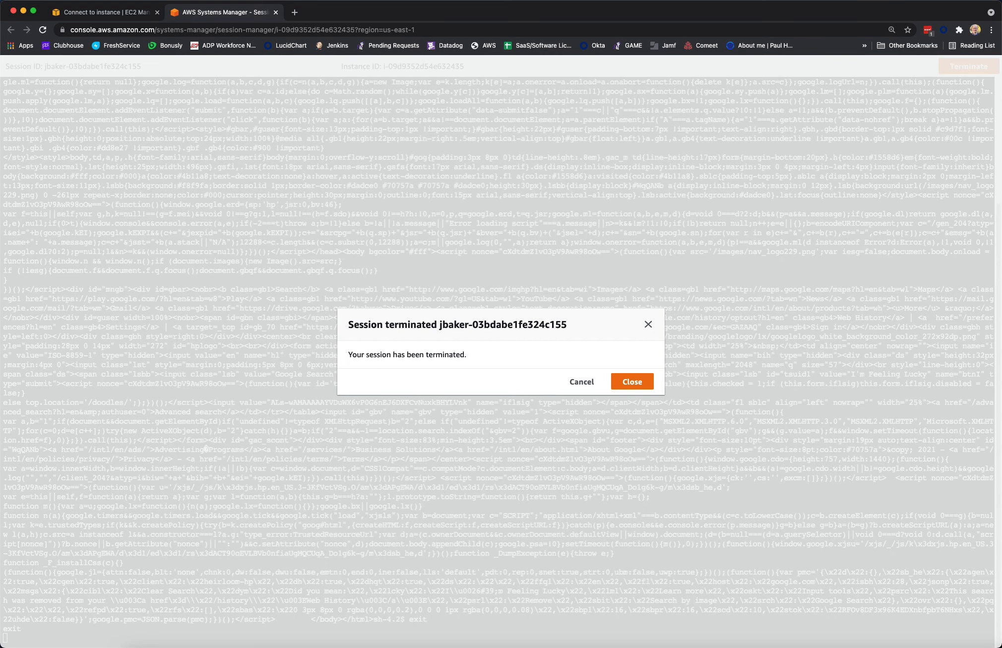
click(639, 384)
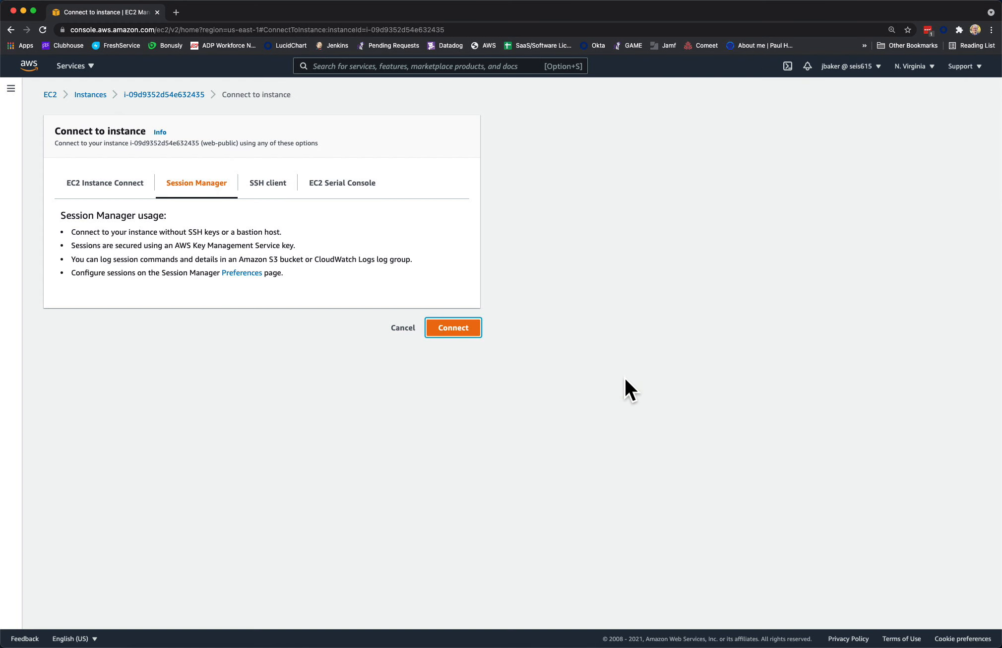
Step: Return to the instances list and open the connection options for the web-private instance
click(96, 96)
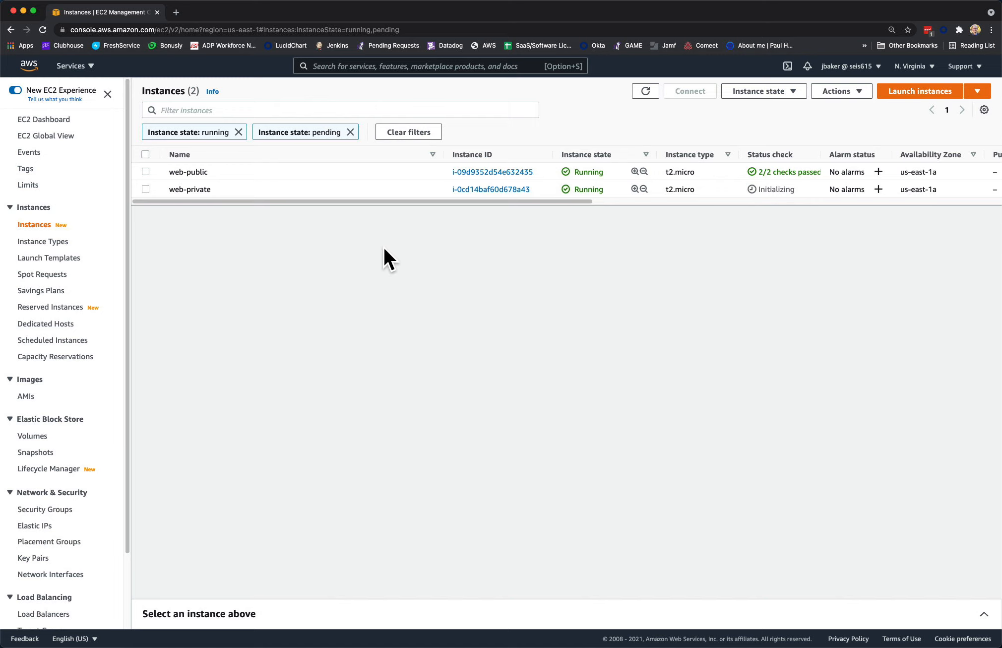
click(498, 189)
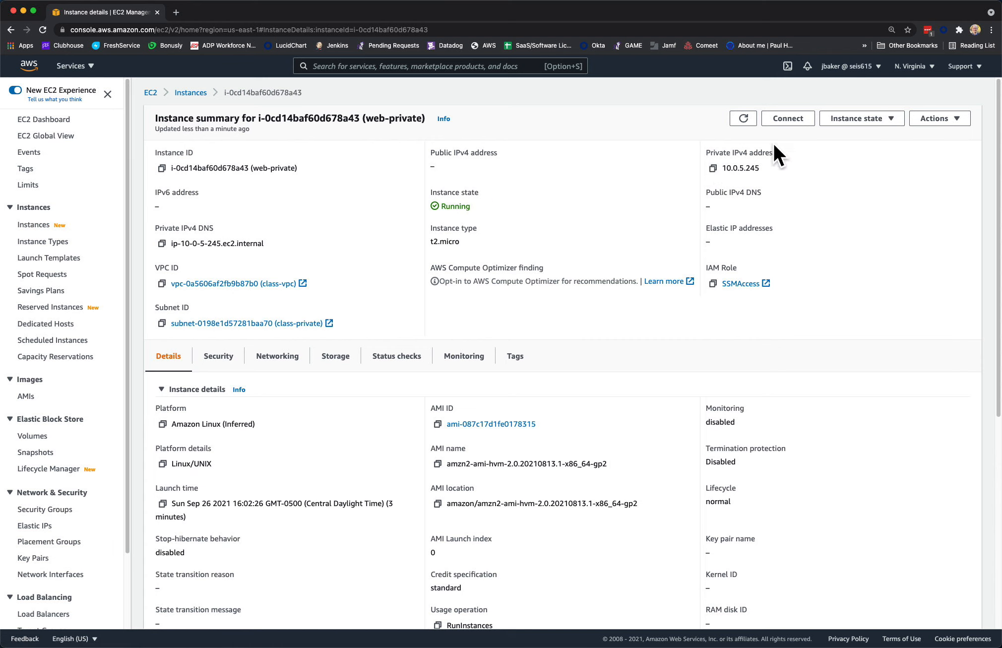
click(788, 119)
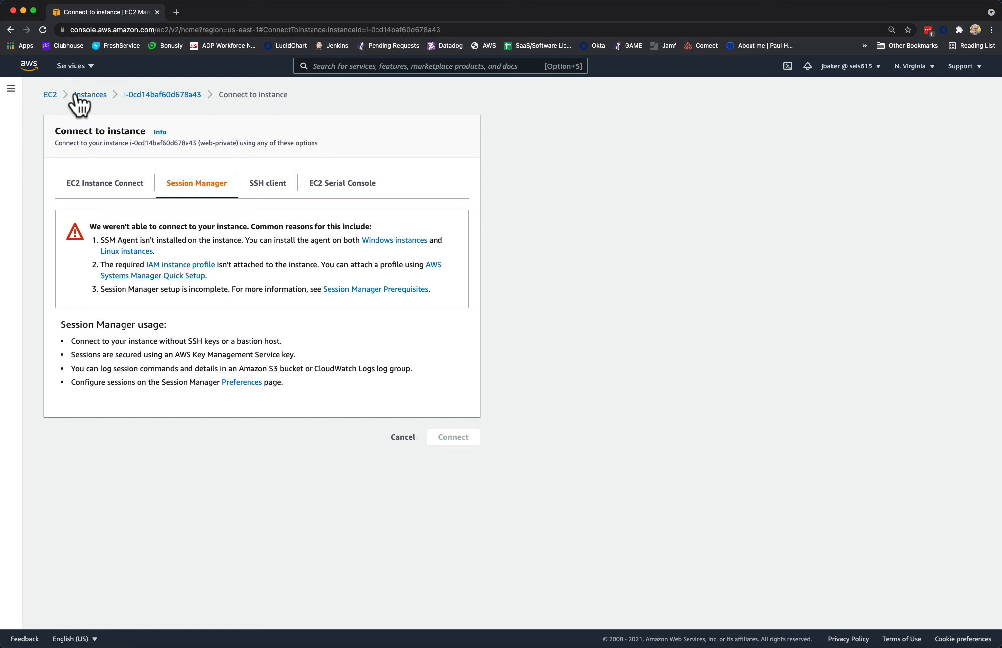
Step: Start creating a NAT gateway in the VPC service and name it class-nat
click(77, 66)
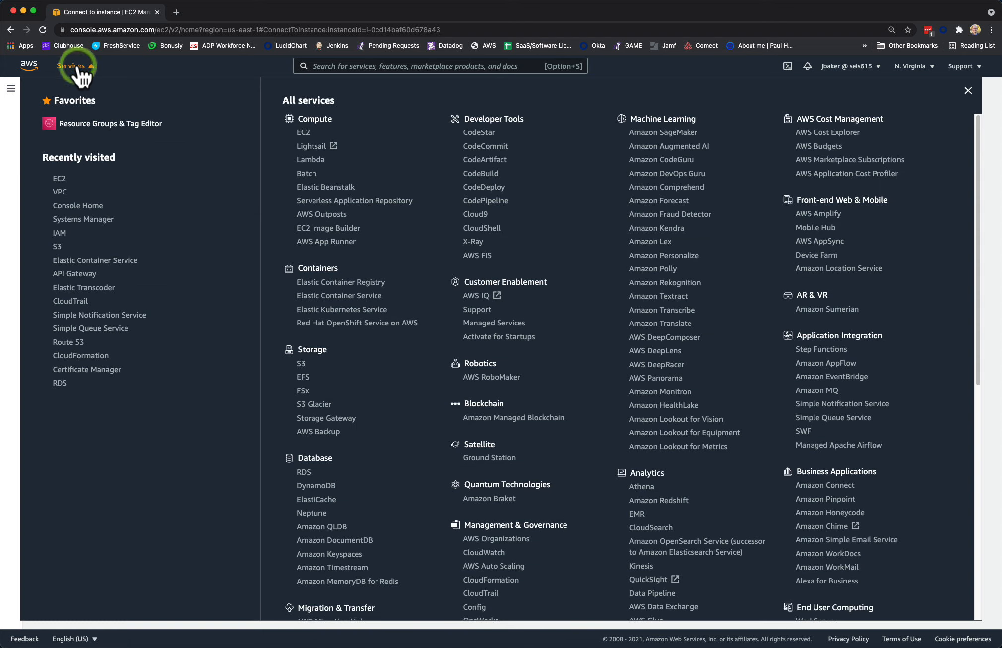
click(59, 192)
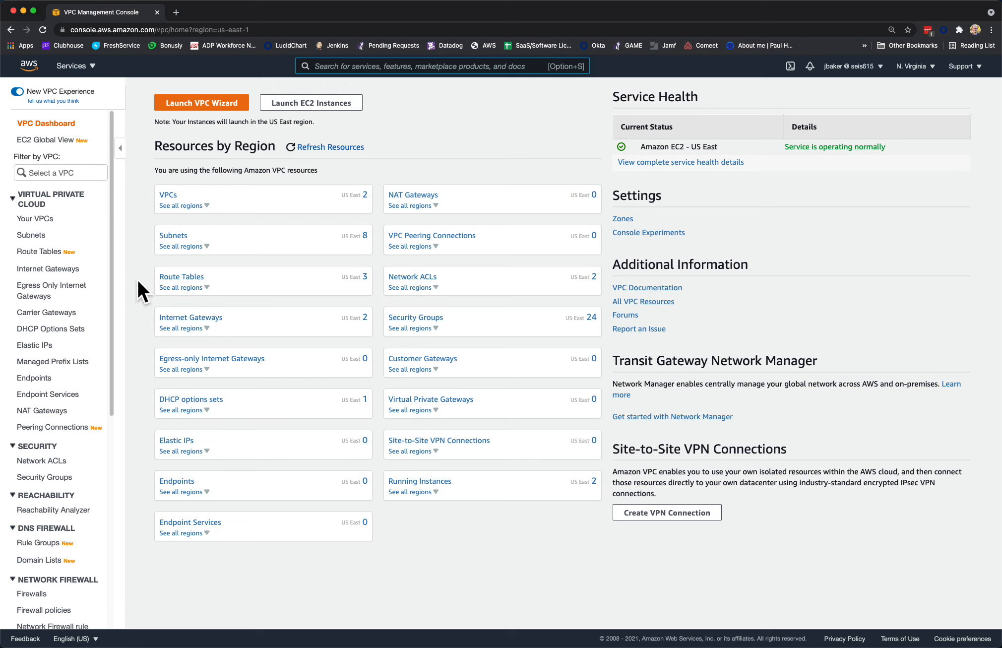
click(42, 411)
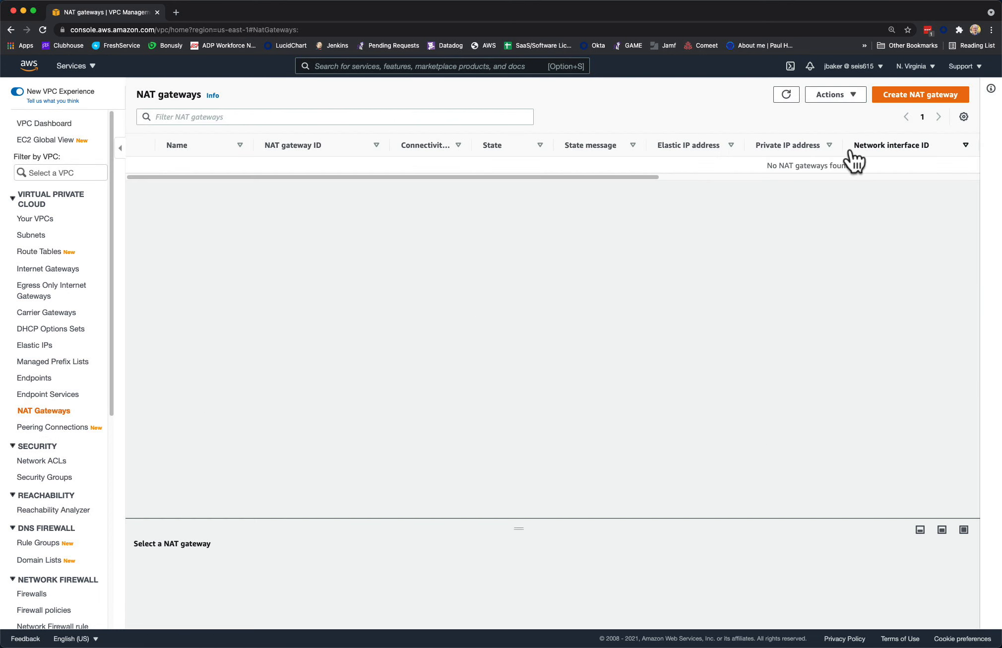
click(917, 97)
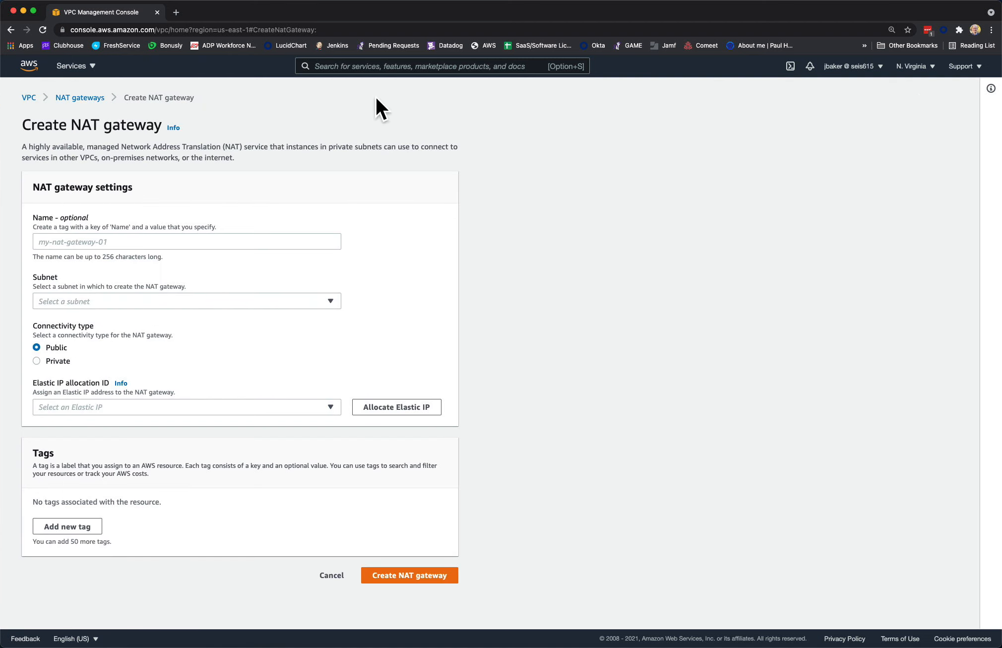
click(131, 242)
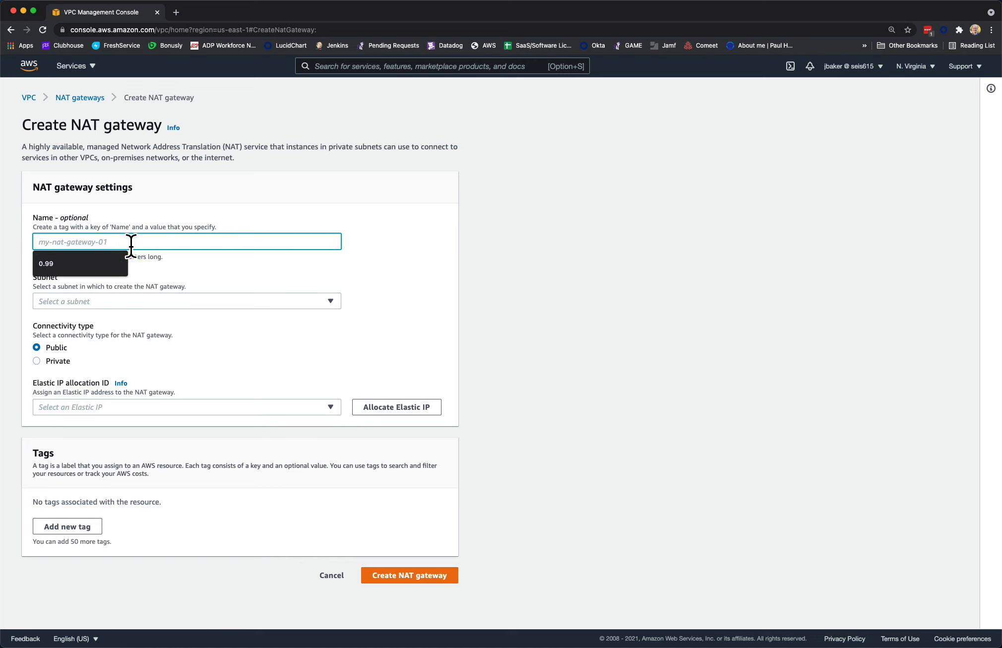
text(class)
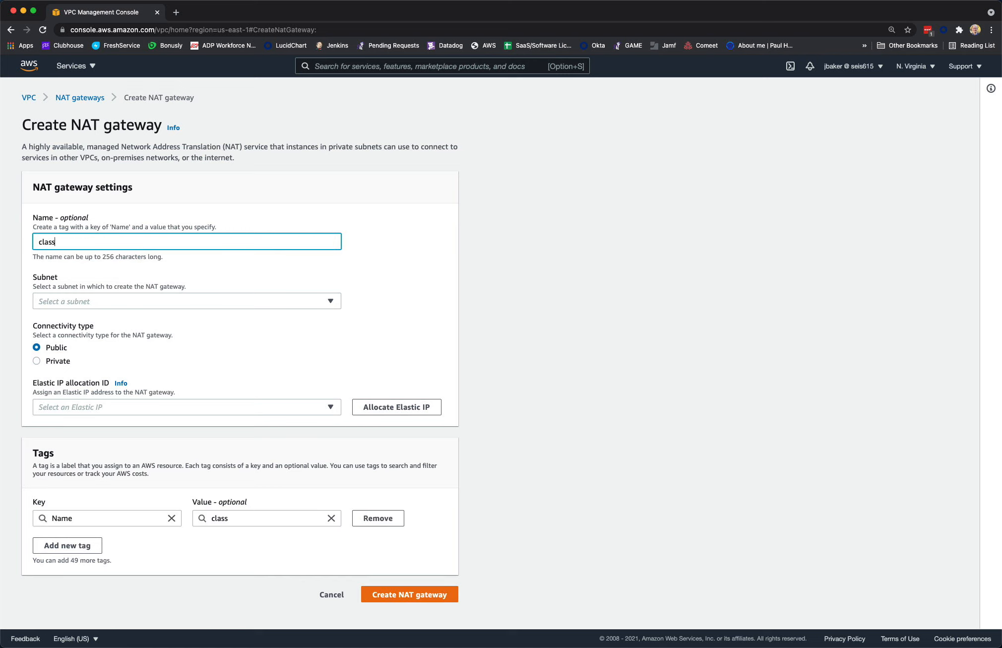
text(-nat)
Step: Place the NAT gateway in the class-public subnet, allocate an Elastic IP for it, and create the gateway
click(208, 301)
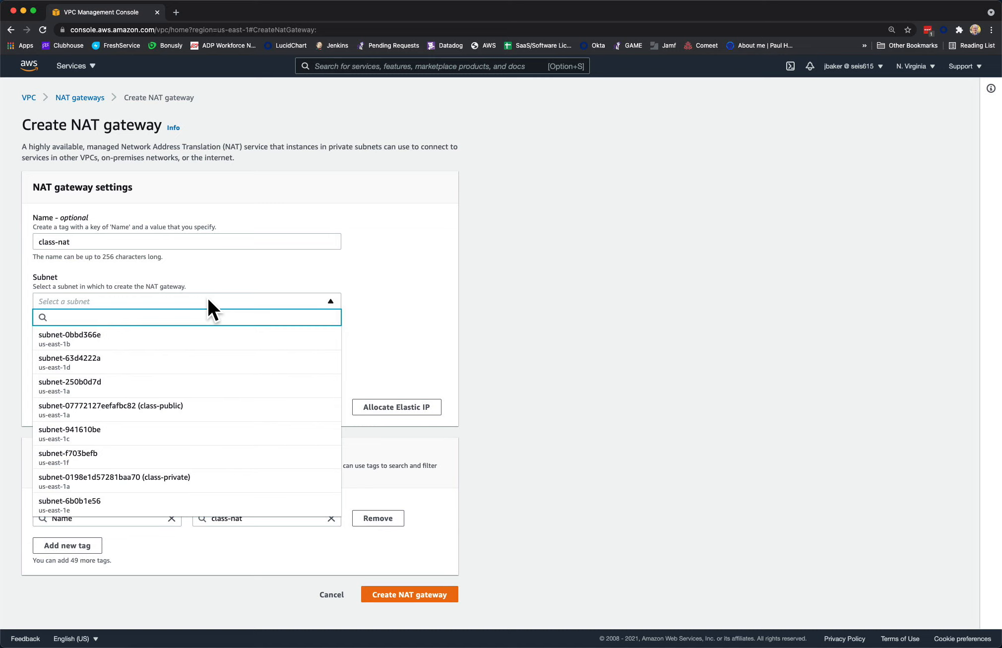
click(173, 407)
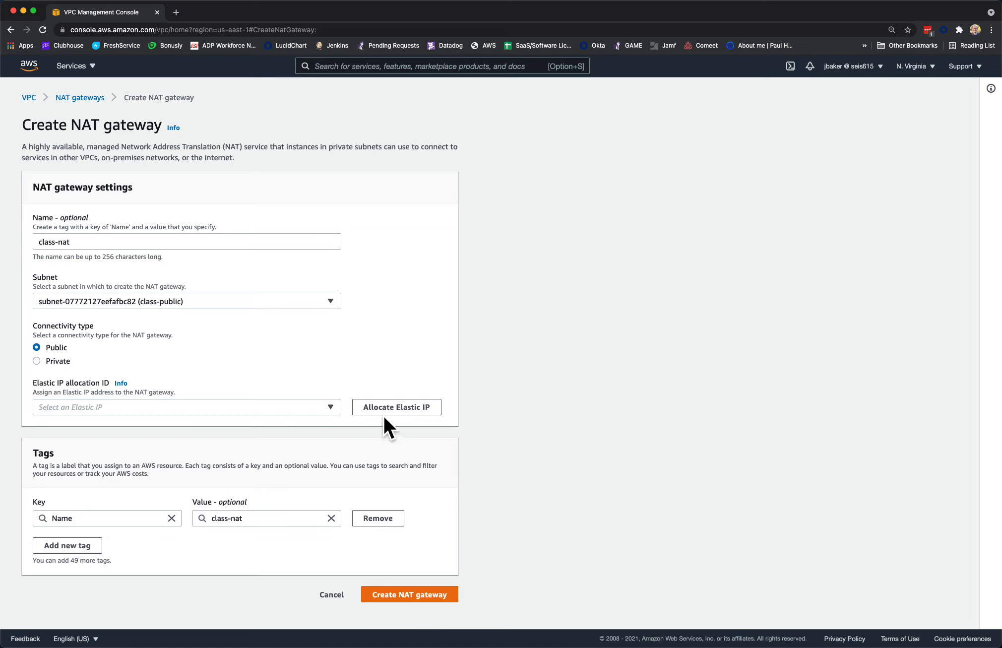
click(412, 409)
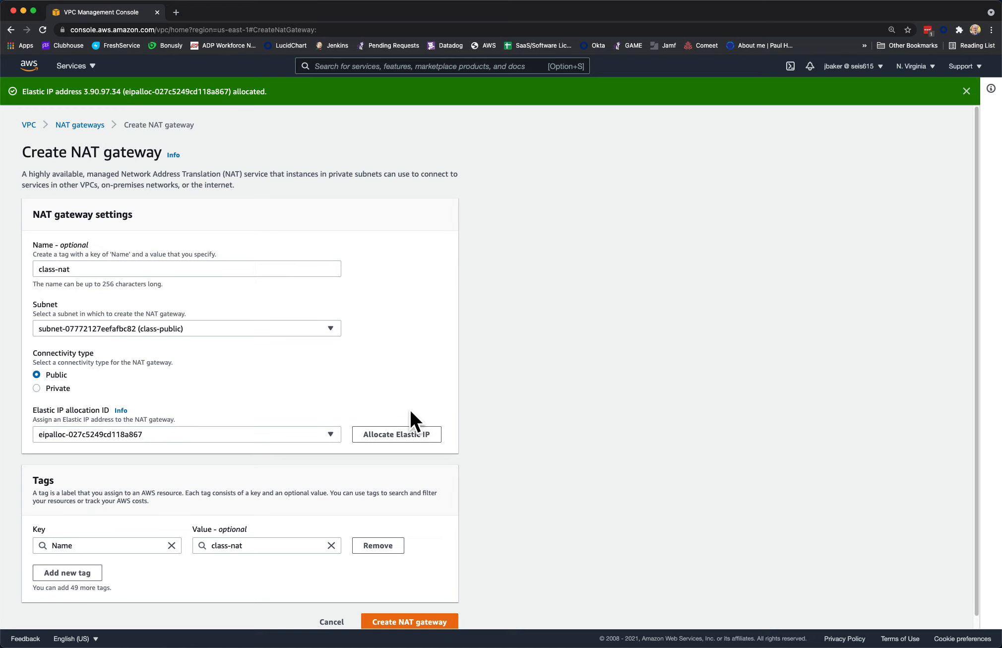
scroll(450, 484, down, 1)
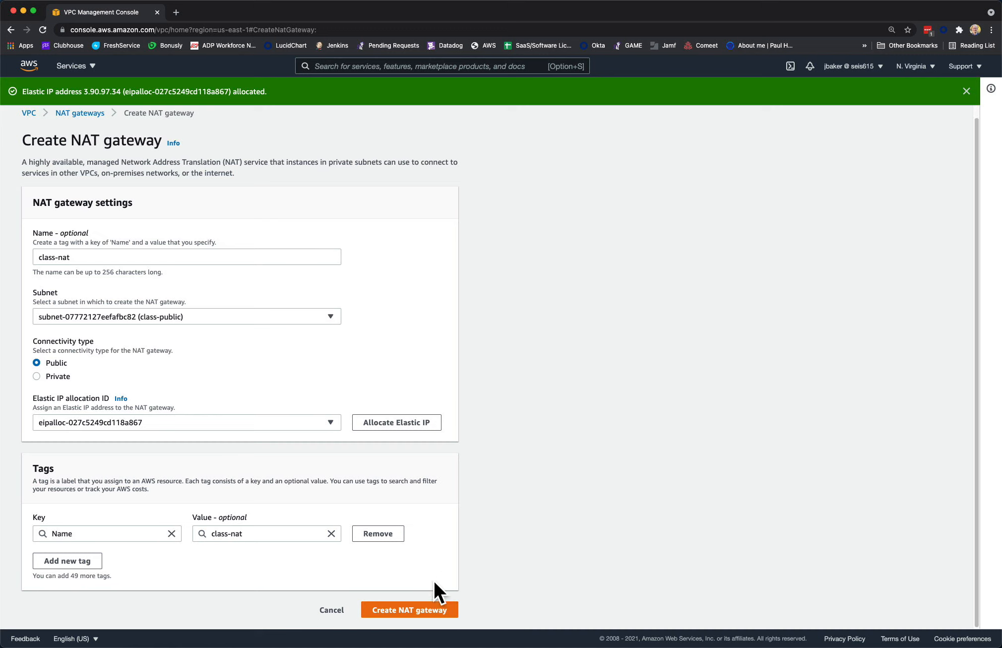
click(413, 611)
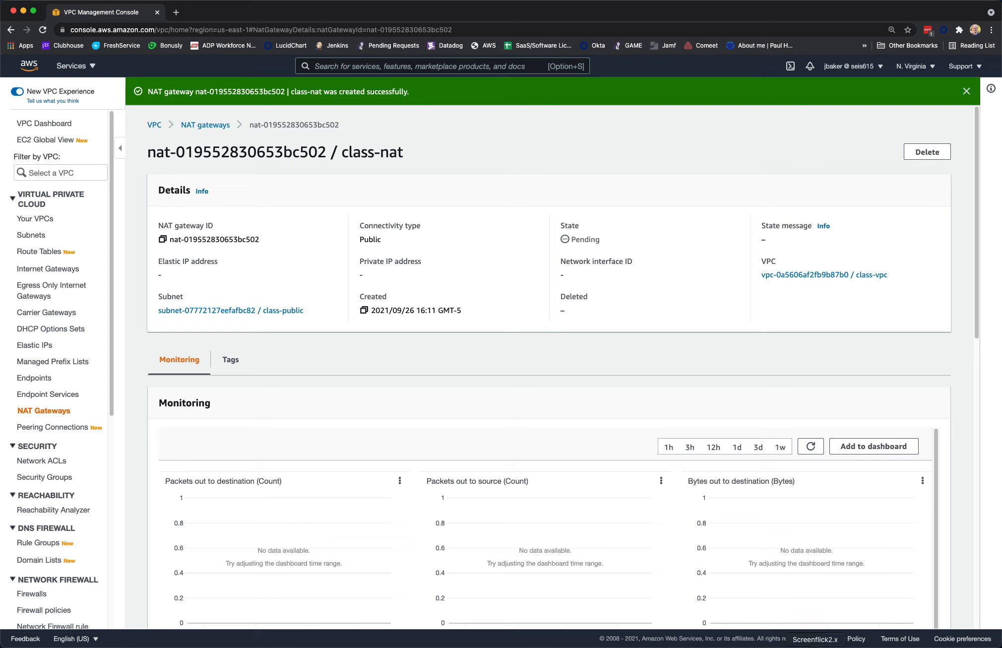
right_click(816, 646)
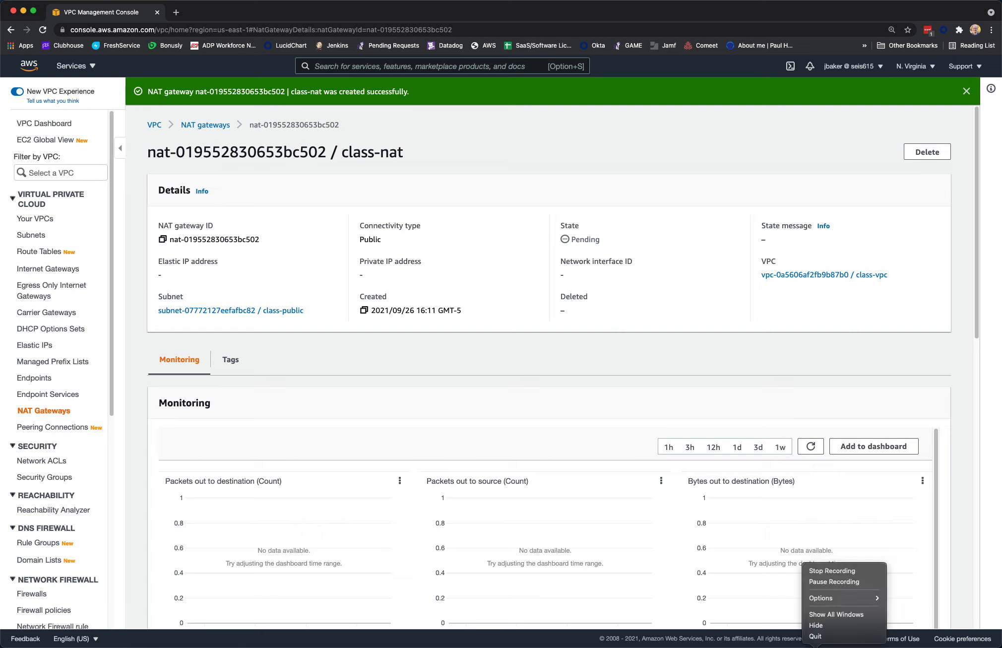
click(843, 583)
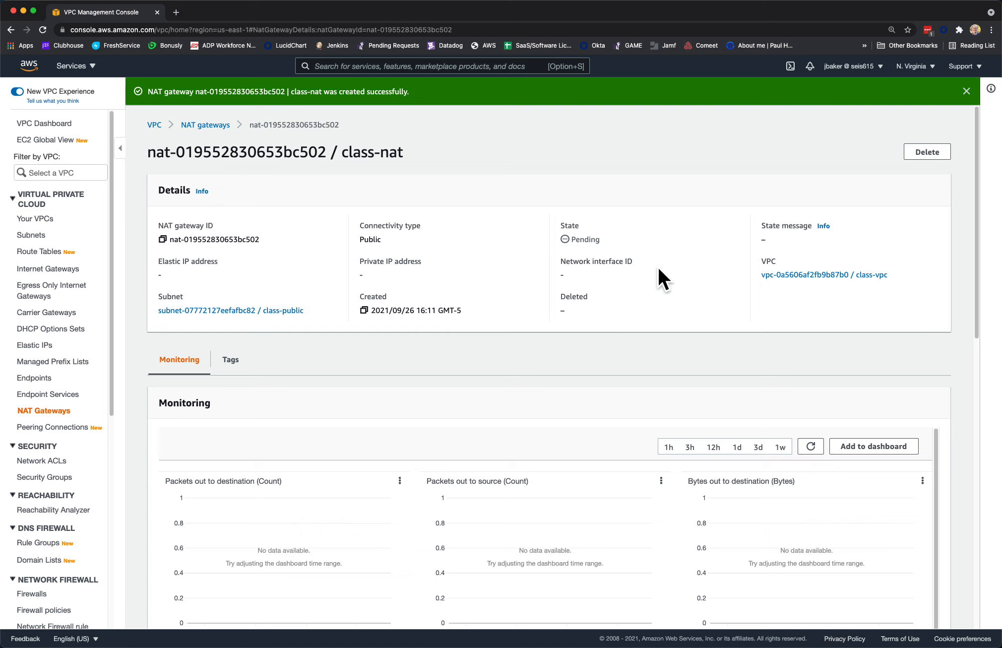
Step: Check class-nat in the NAT gateways list, and open the routes of the class-private-rt route table for editing
click(205, 125)
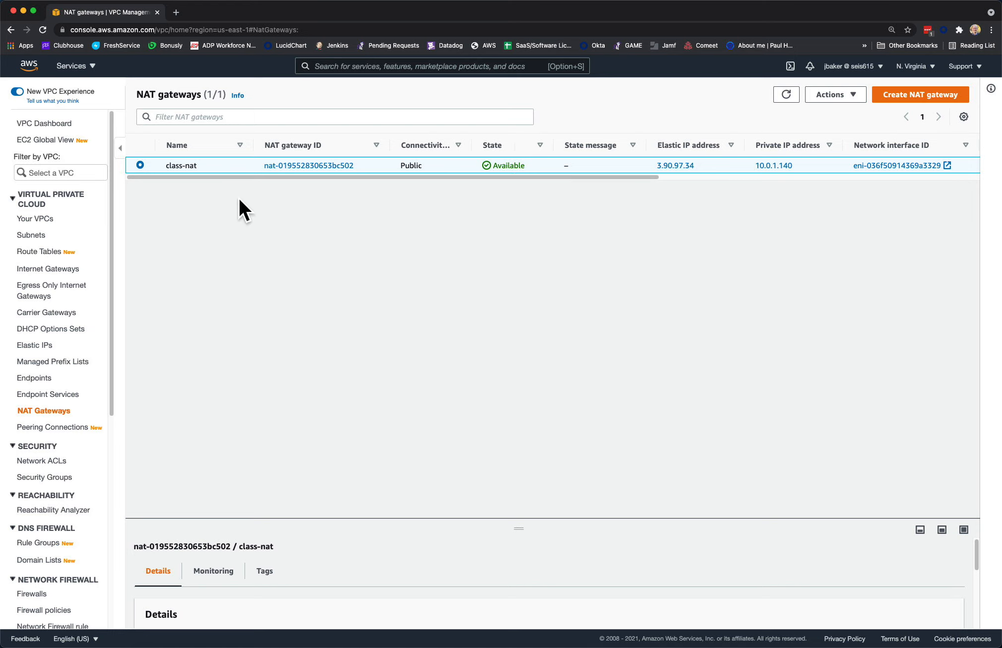
click(41, 251)
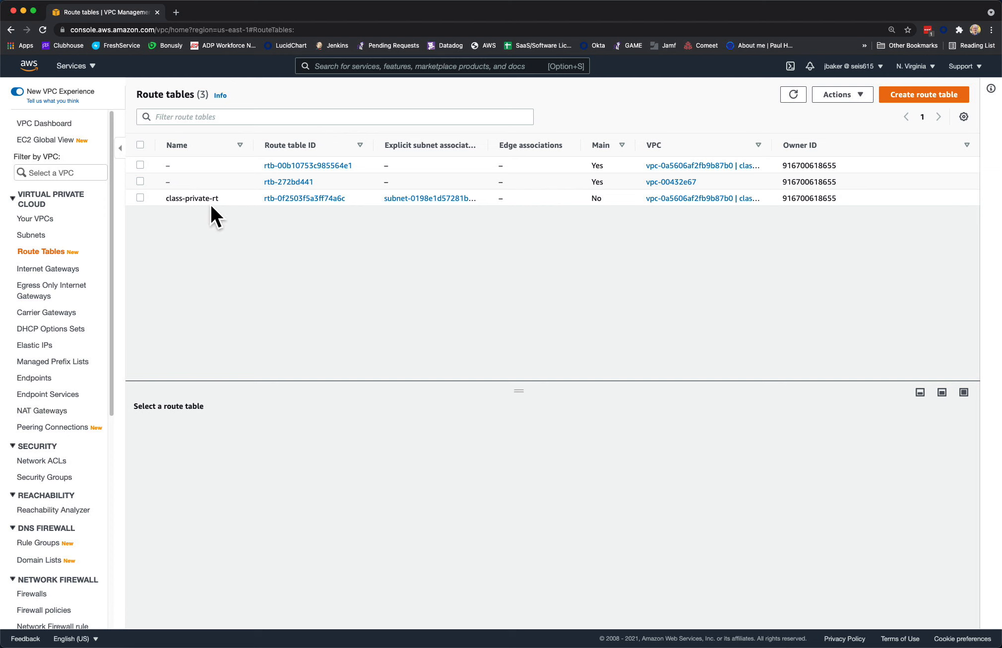
click(308, 198)
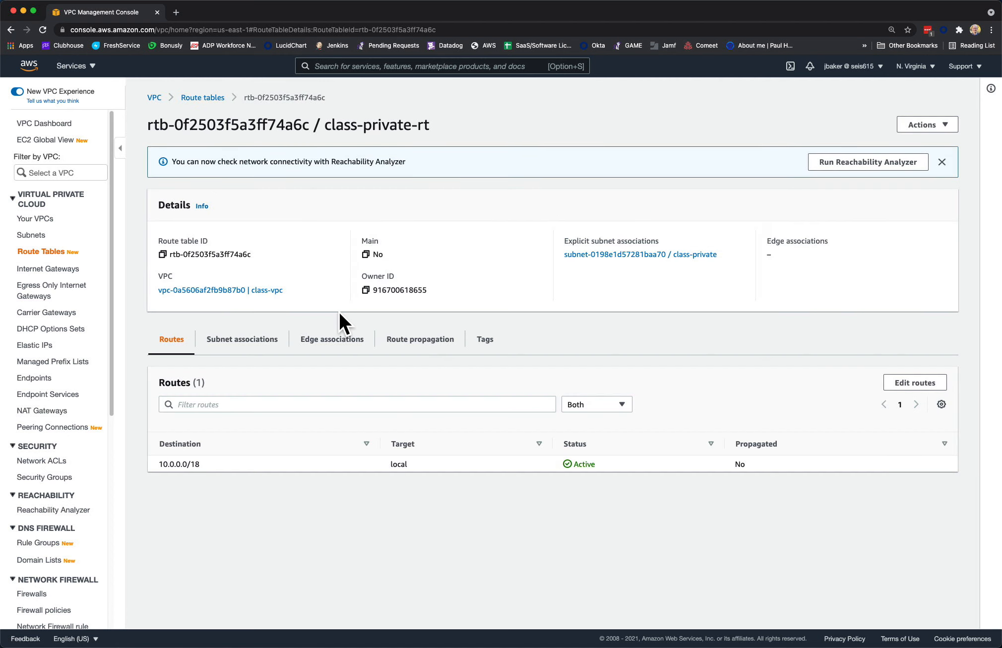
click(915, 383)
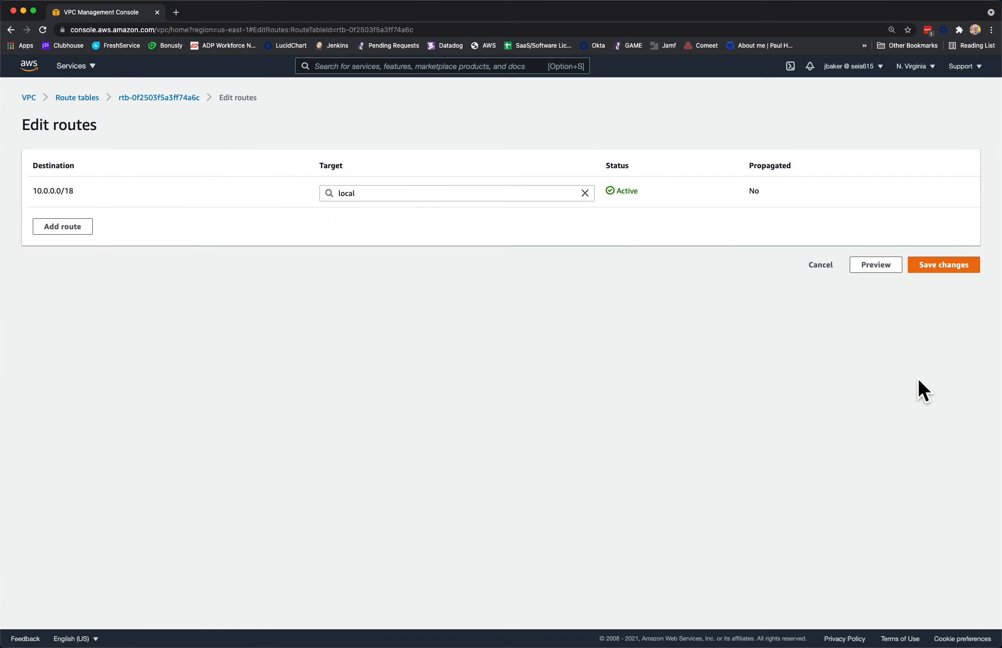
Step: Add a route to class-private-rt with destination 0.0.0.0/0 and the class-nat NAT gateway as target, and save the changes
click(68, 227)
click(74, 223)
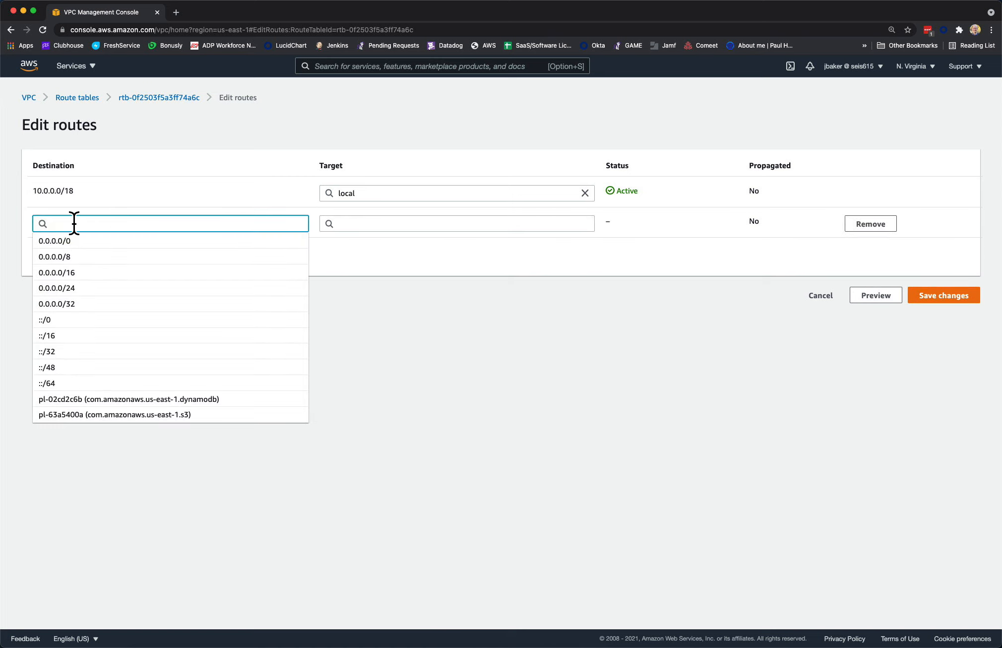
text(0.0.0.)
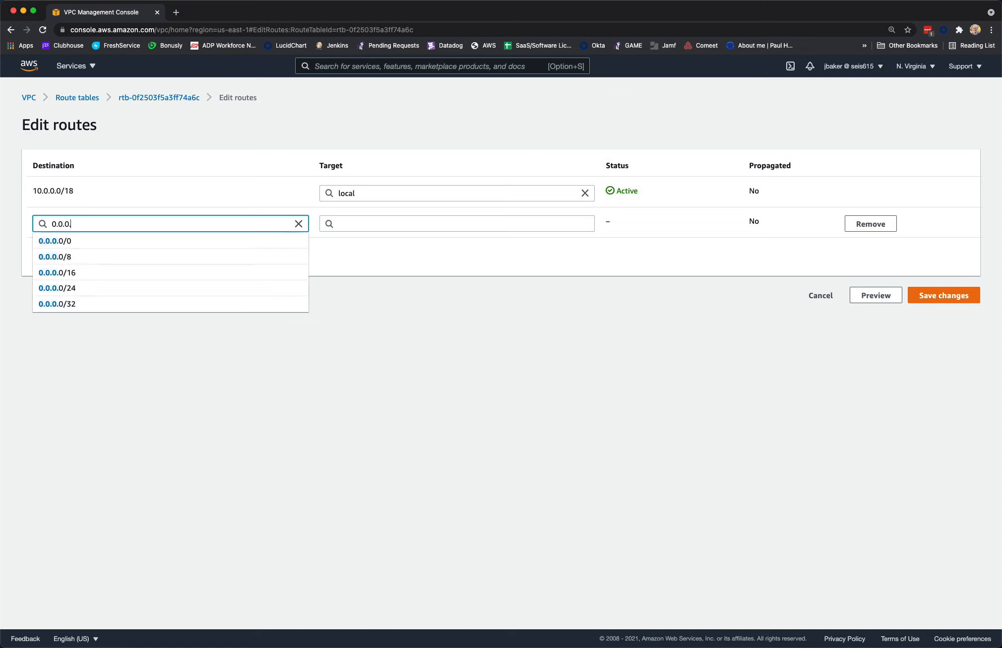
text(0/0)
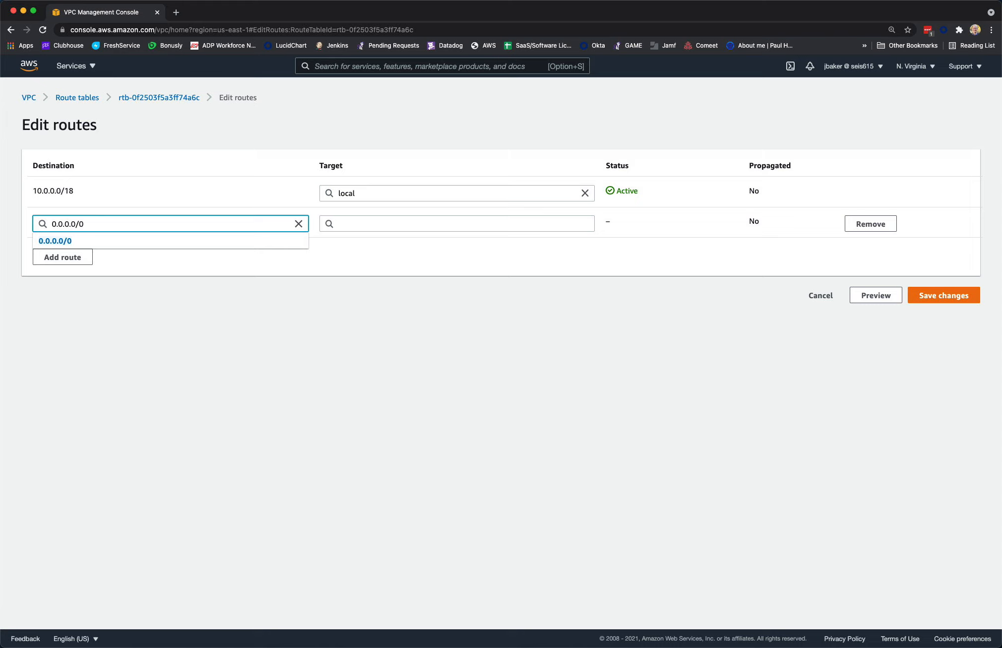
click(370, 255)
click(369, 223)
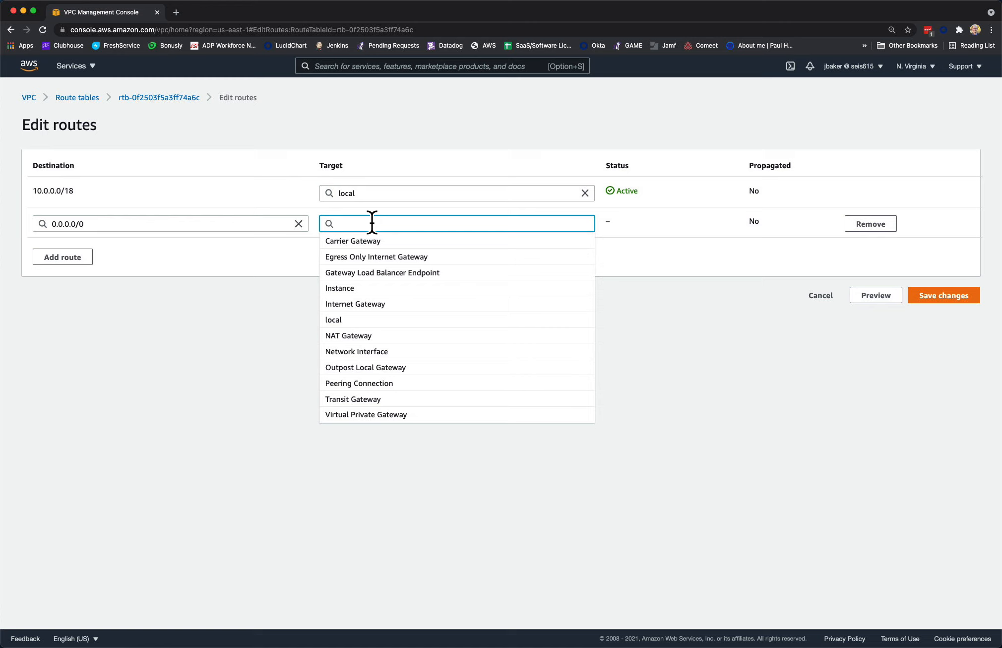
click(356, 335)
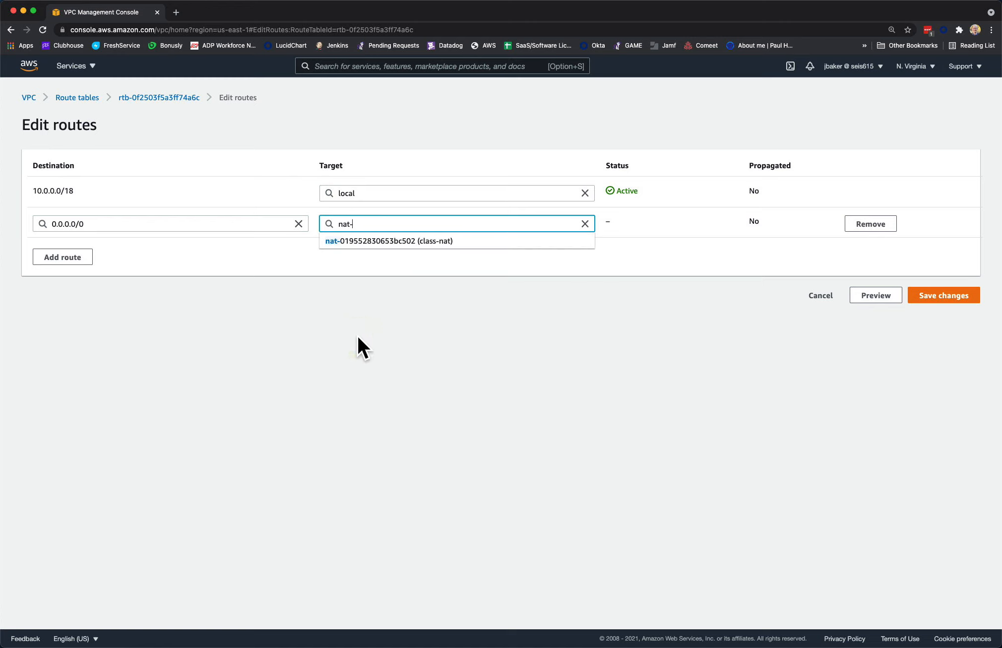
click(385, 242)
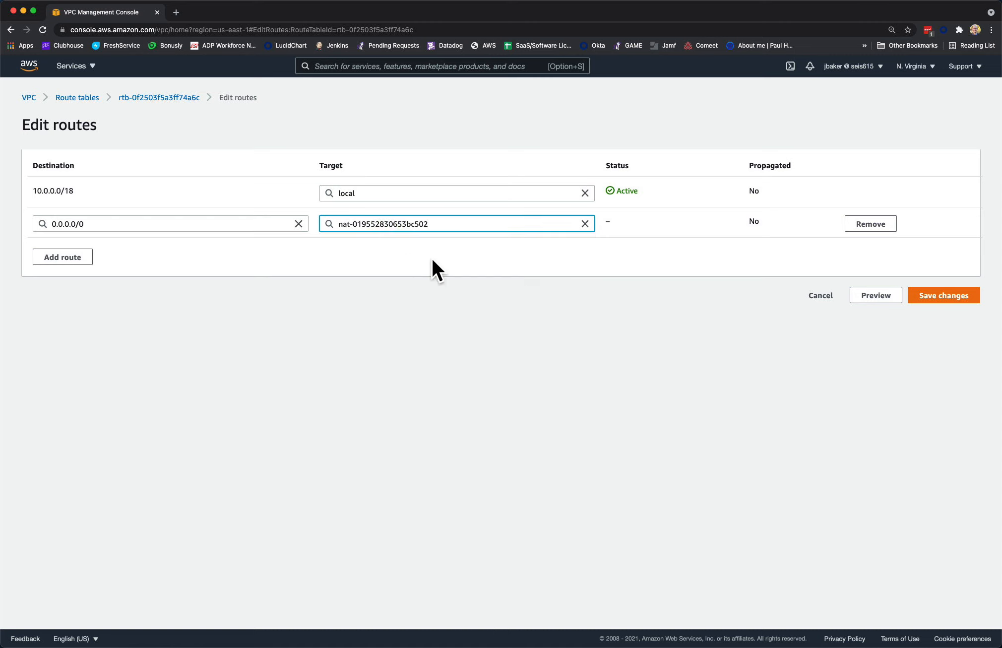
click(950, 293)
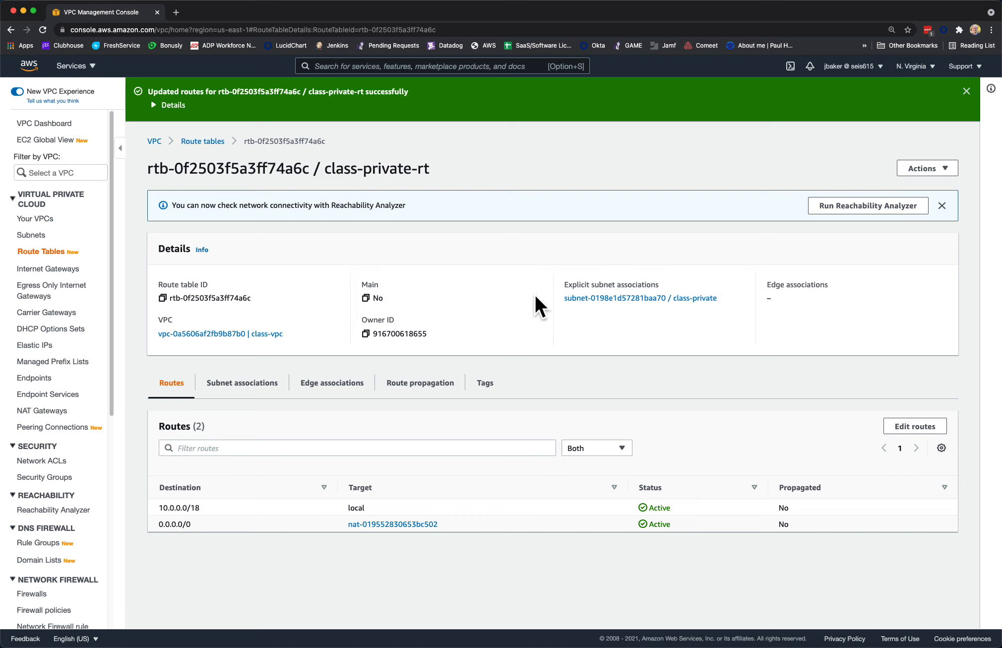
click(965, 90)
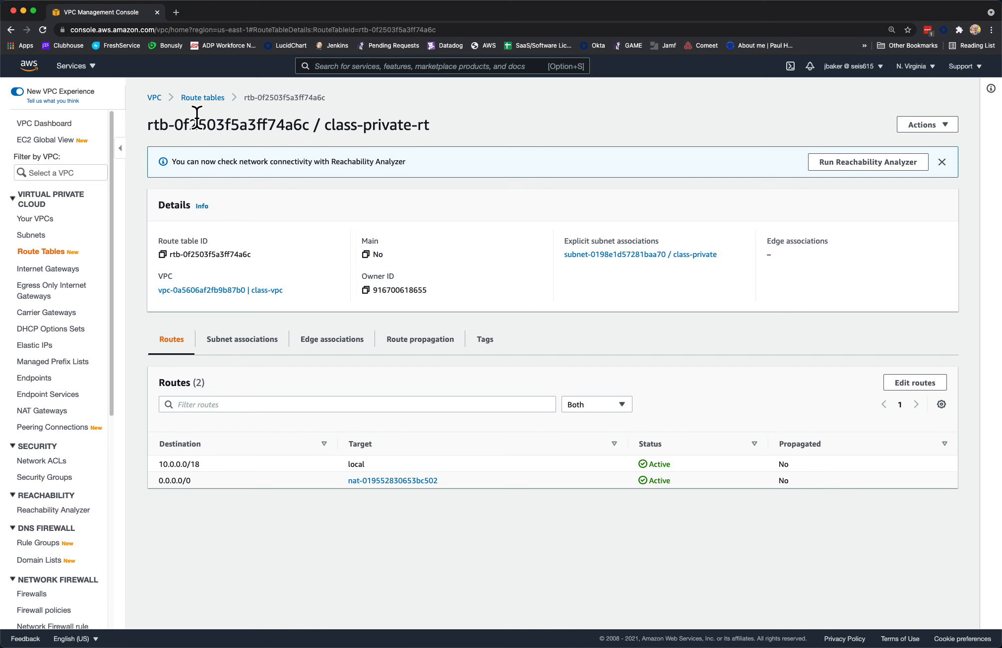
Step: Switch to the EC2 instances list and check whether the web-private instance can be reached through Session Manager
click(75, 66)
click(60, 206)
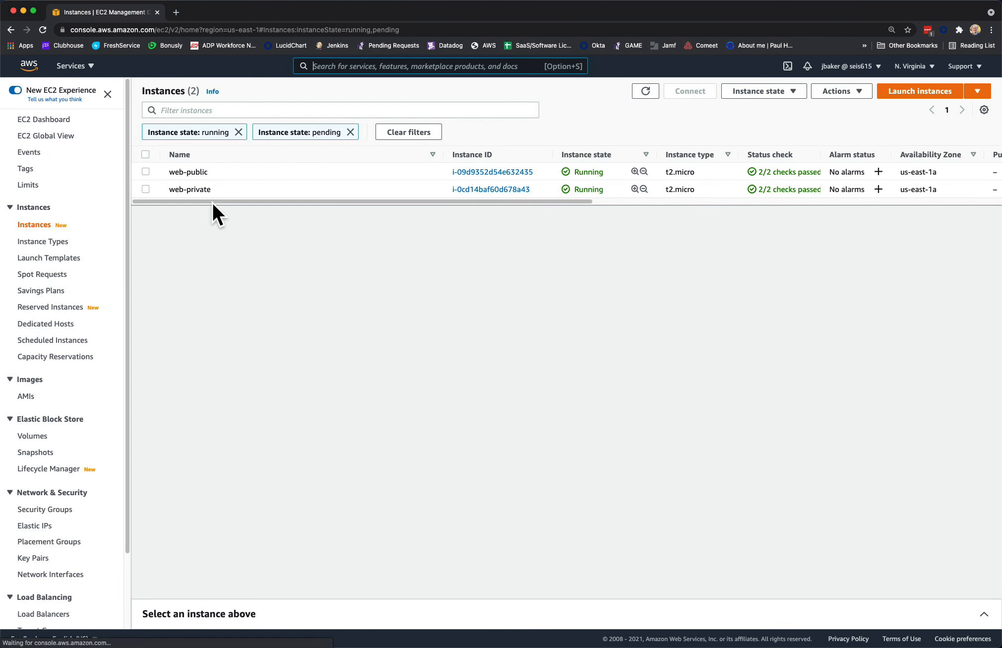
click(496, 191)
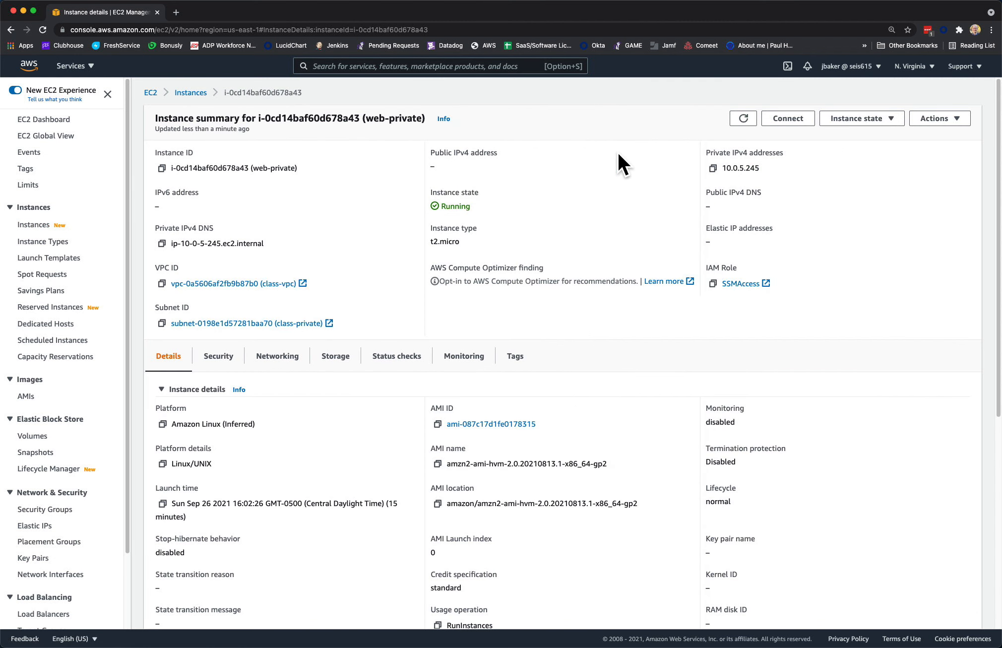
click(791, 121)
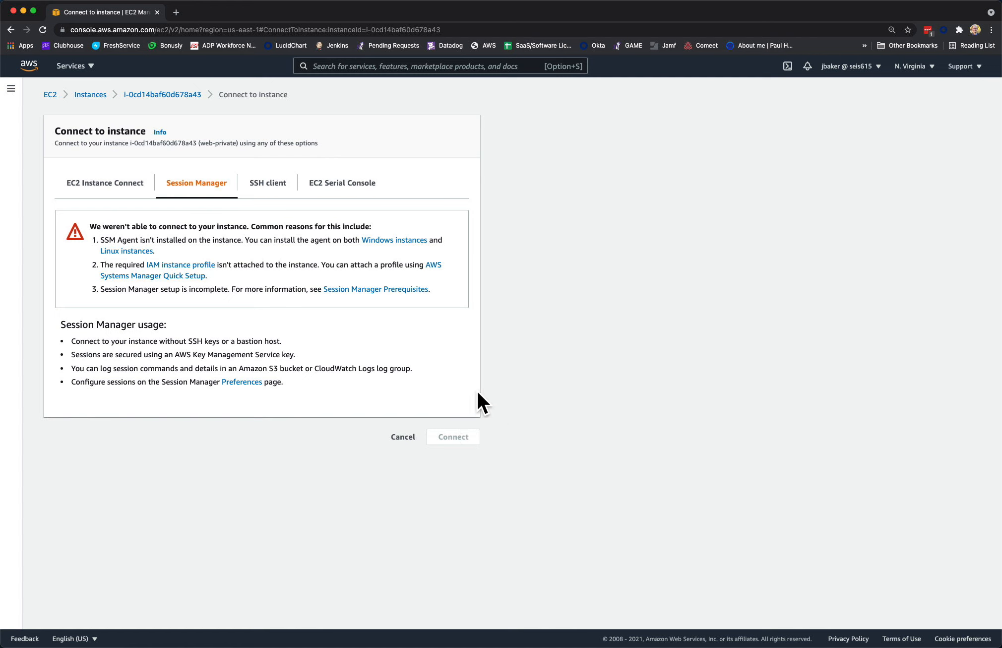
click(41, 29)
right_click(815, 644)
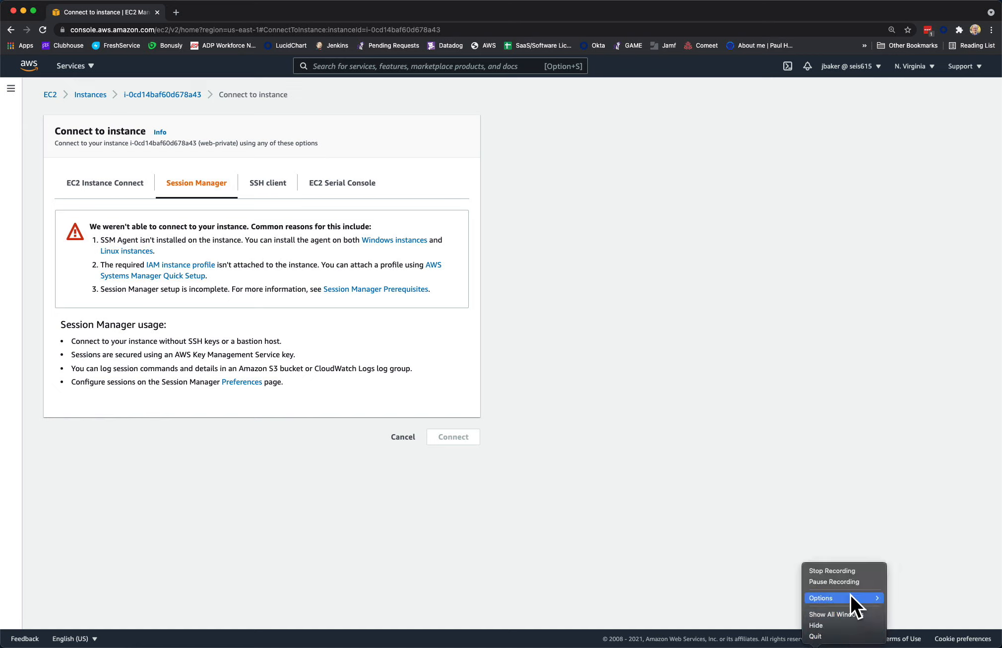
click(840, 581)
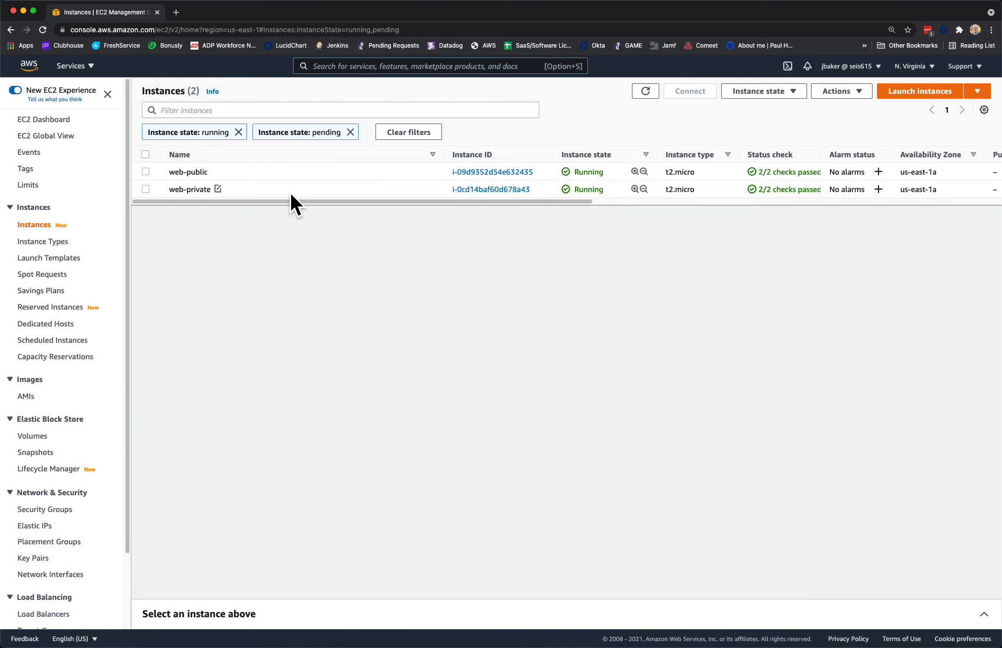
Step: Open the web-private instance and start a Session Manager connection to it
click(487, 188)
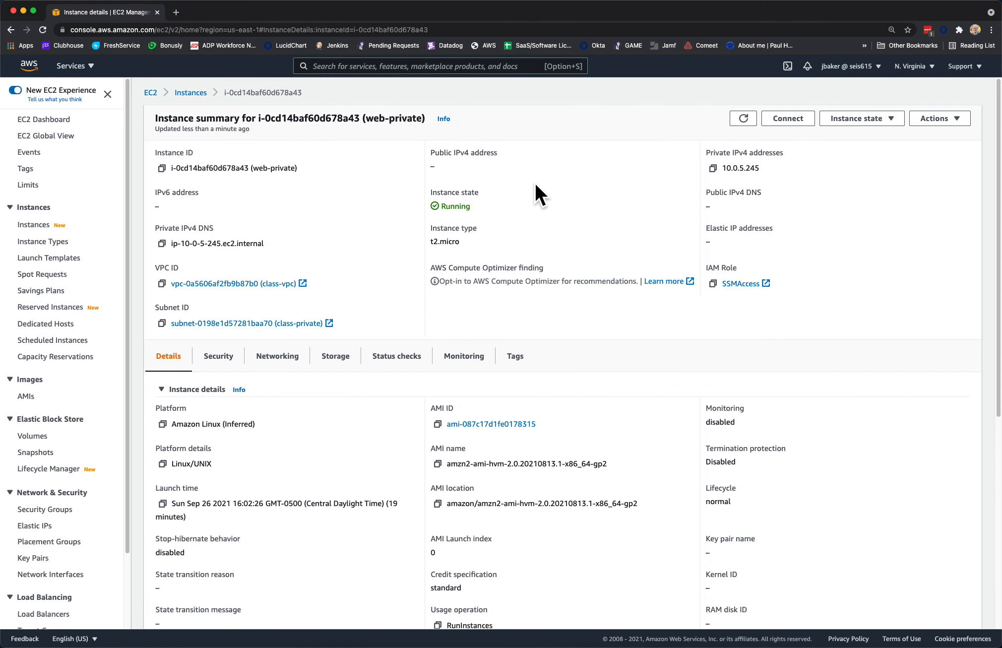
click(787, 122)
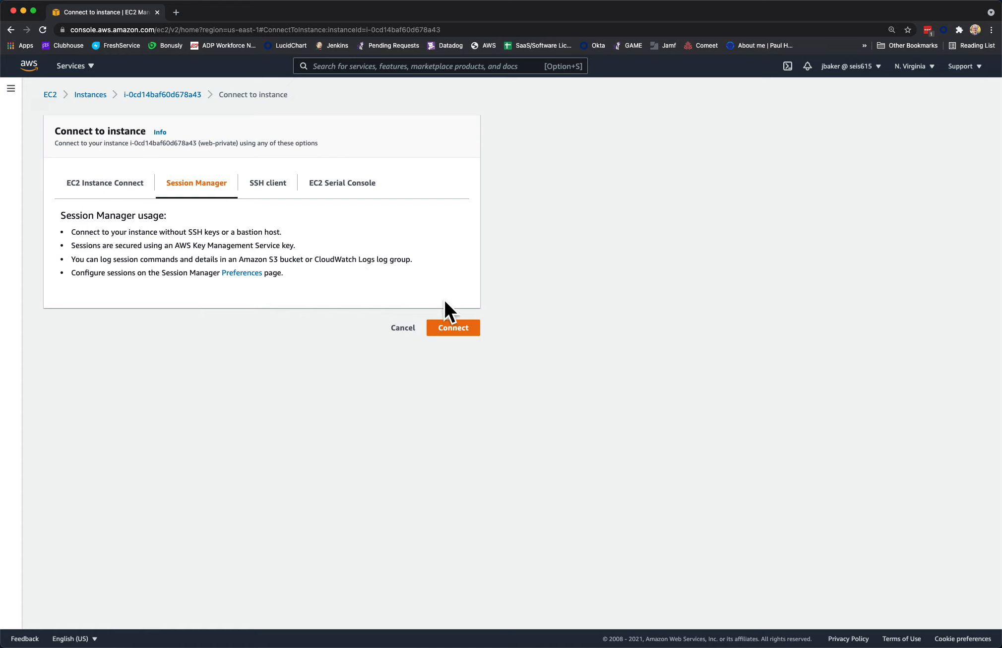
click(459, 326)
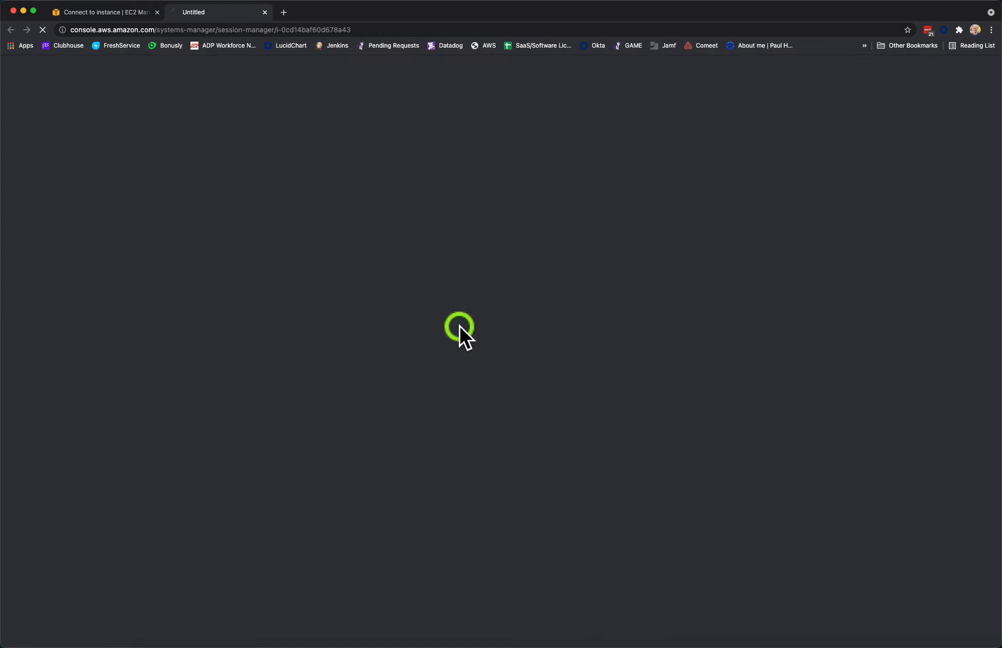
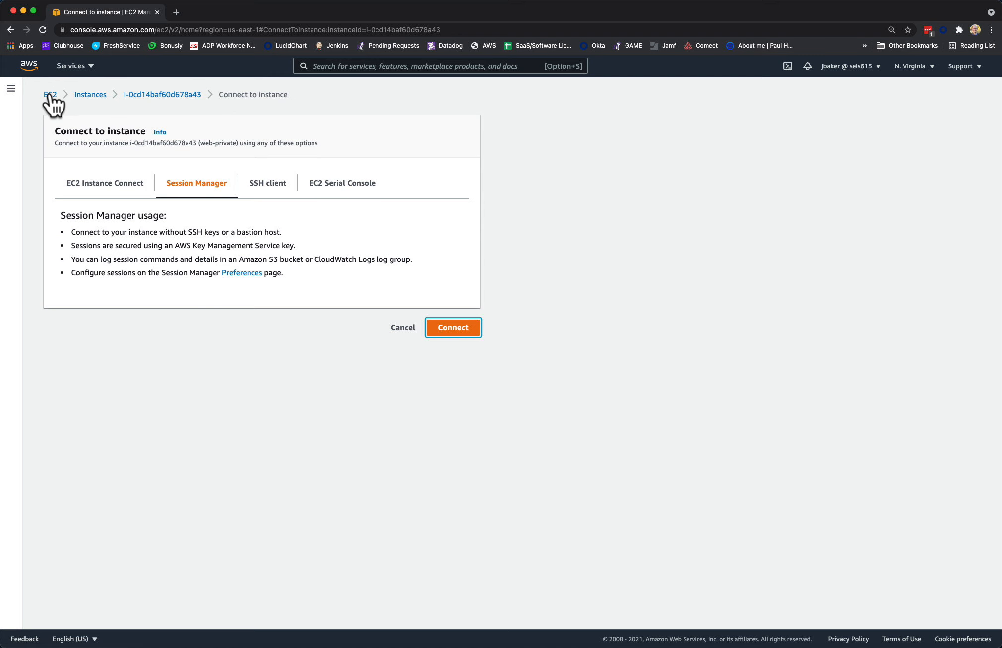
Step: Return to the instances list and terminate both the web-public and web-private instances
click(96, 94)
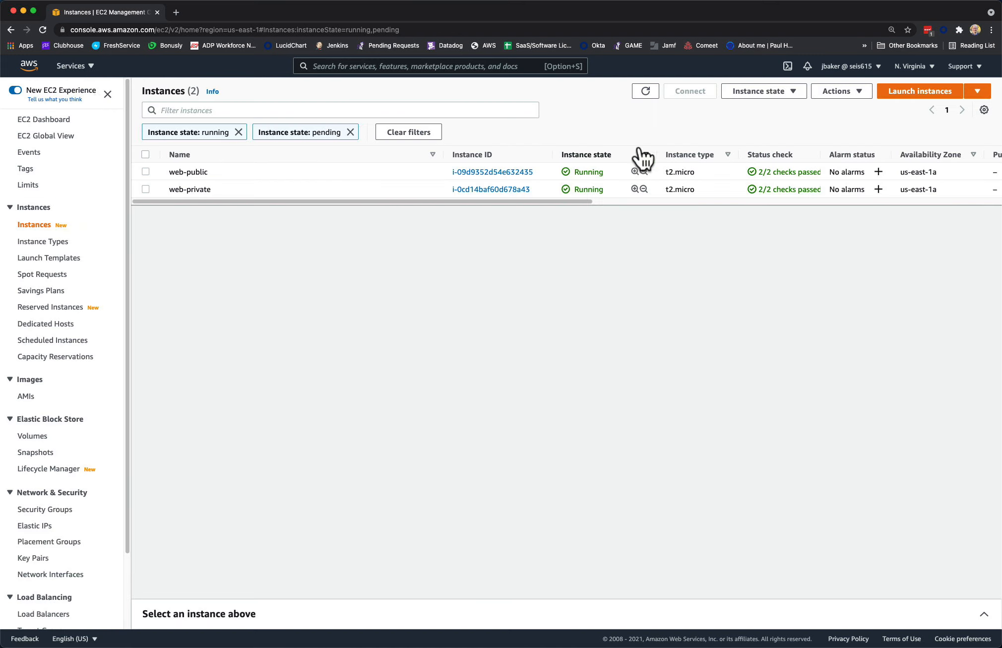
click(145, 155)
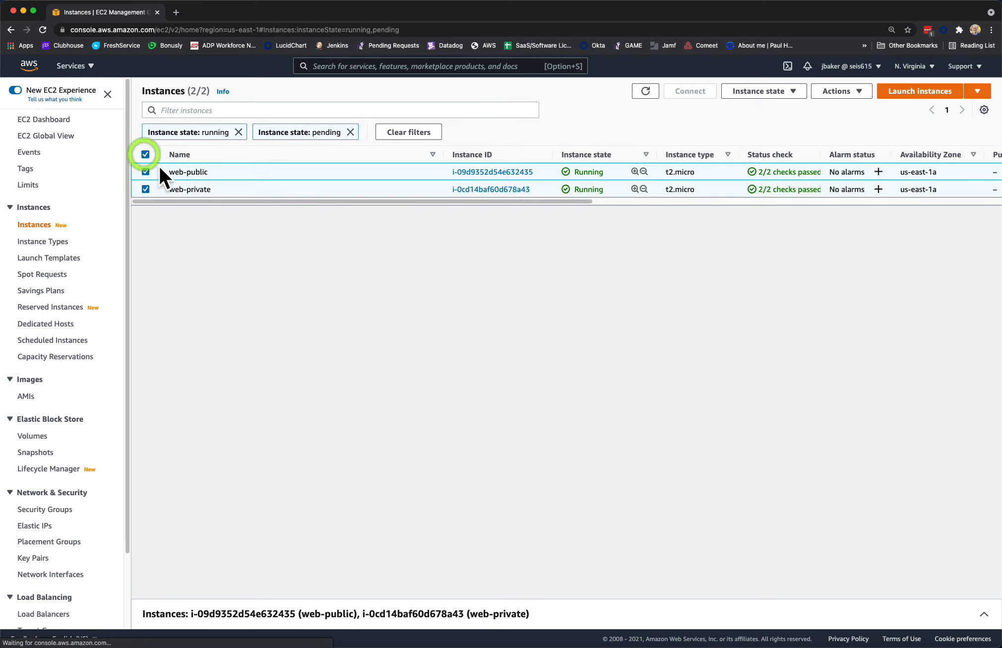
click(788, 95)
click(773, 173)
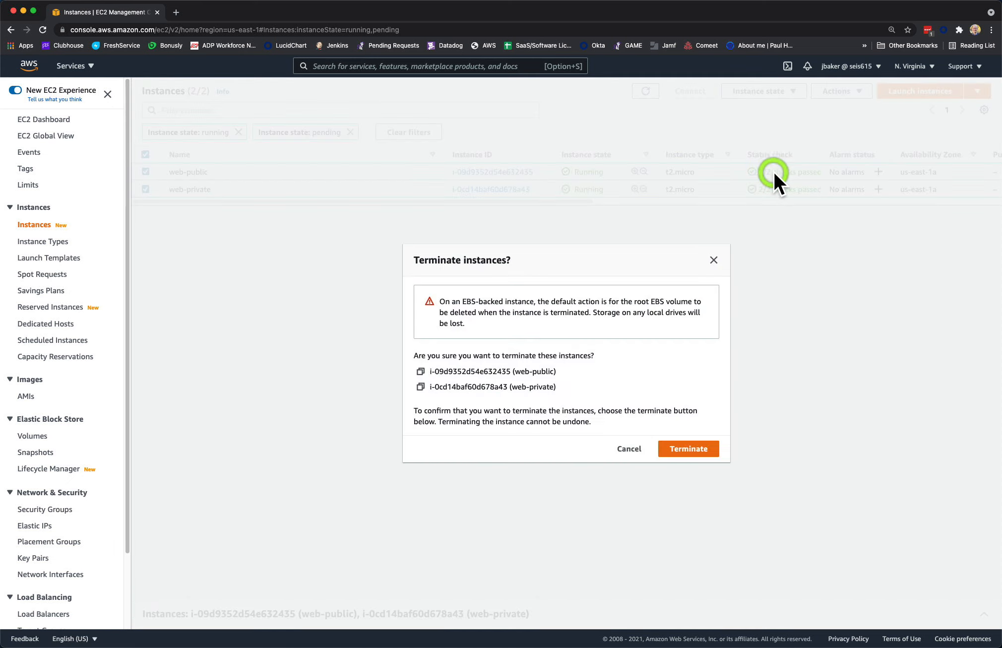
click(698, 449)
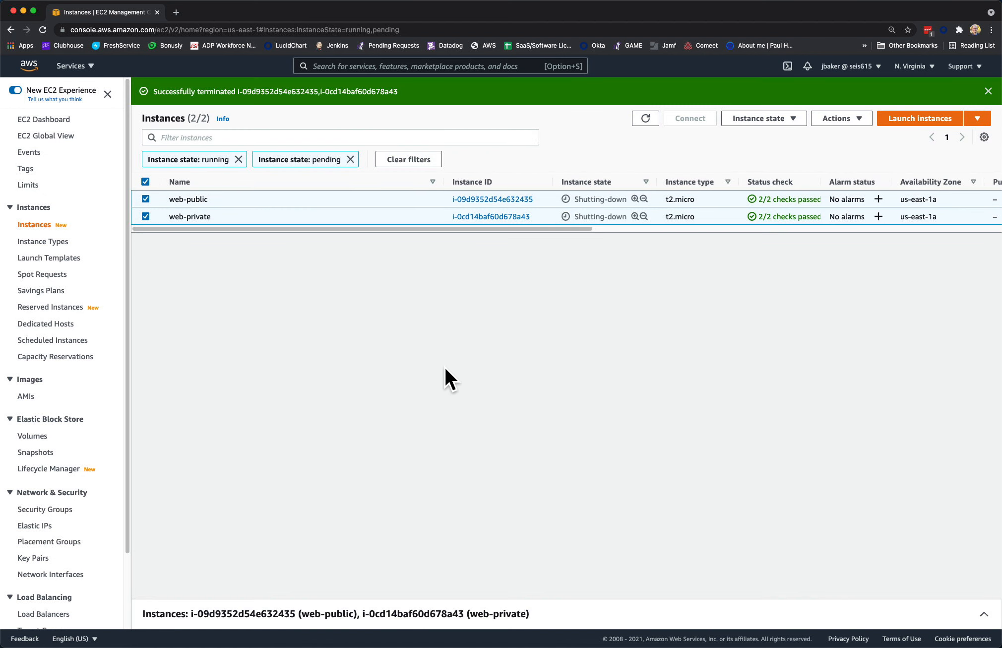
Step: Delete the class-nat NAT gateway in the VPC service, entering delete as the confirmation text
click(71, 66)
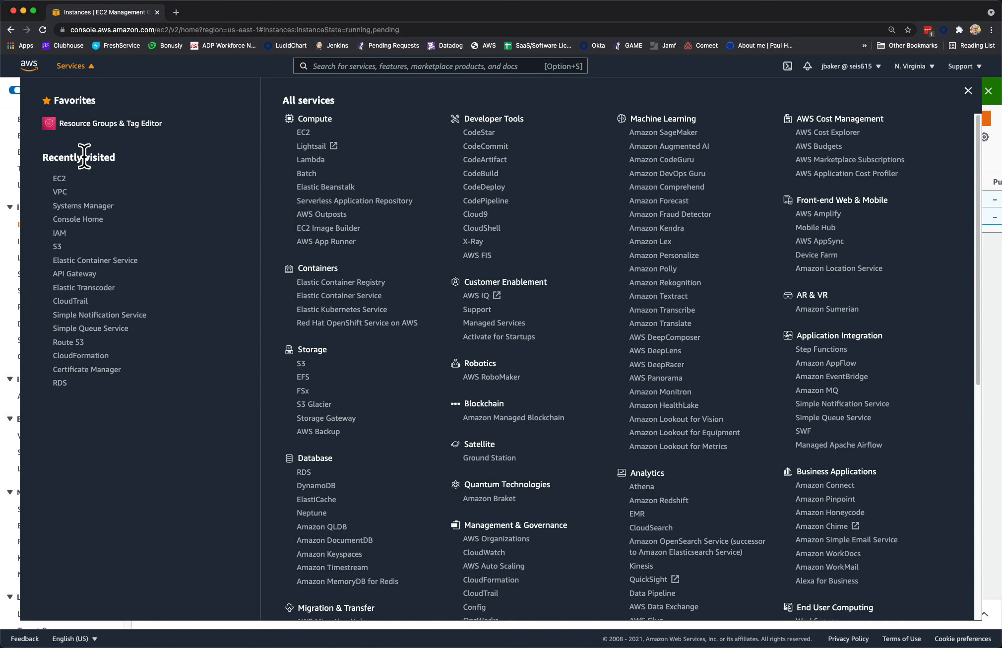
click(59, 192)
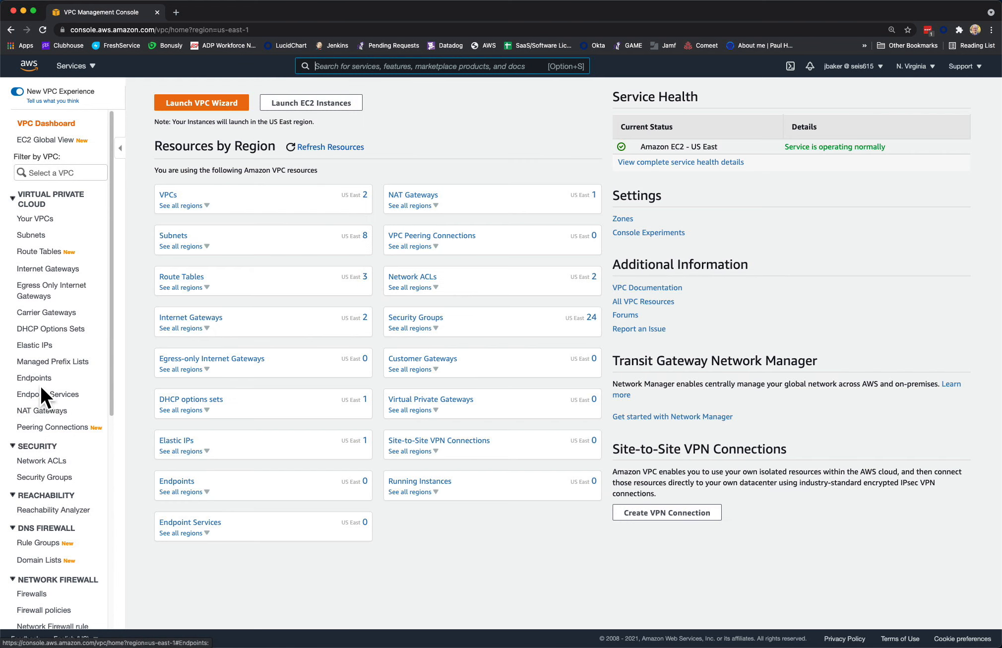
click(44, 411)
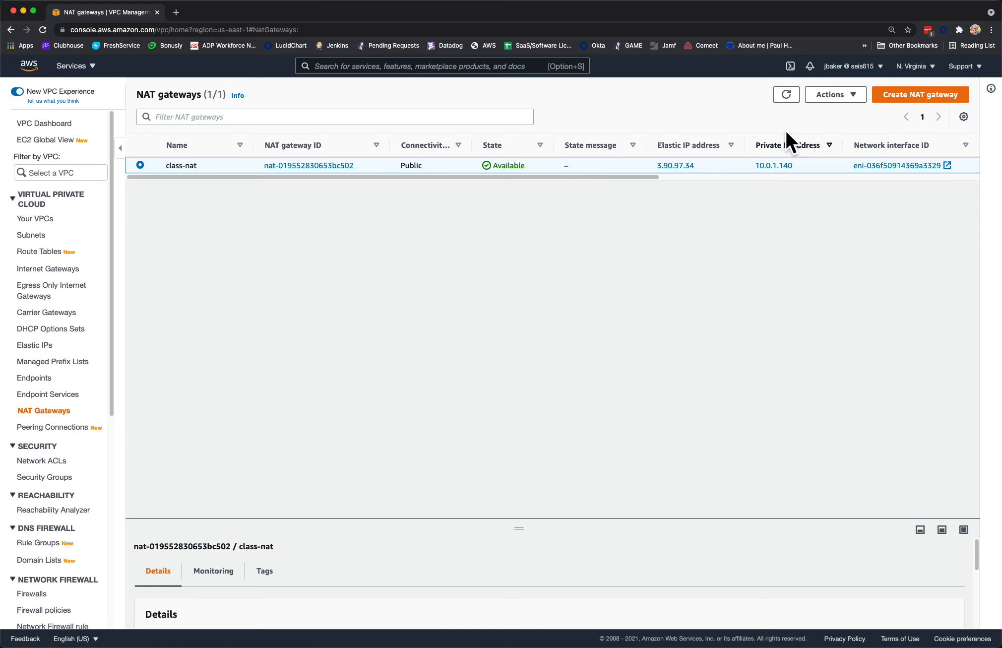
click(846, 98)
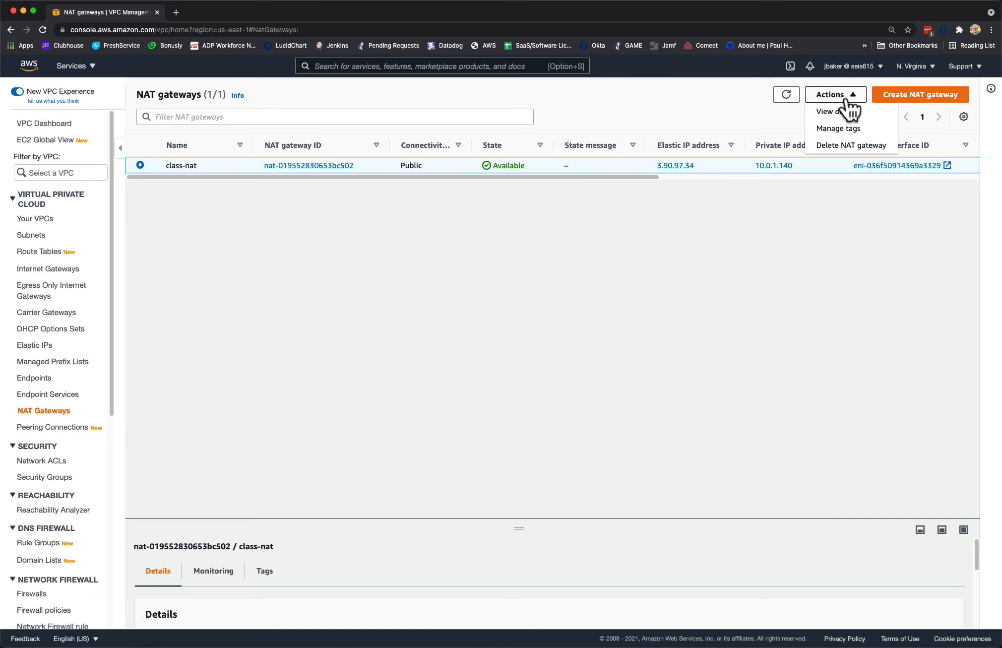
click(857, 145)
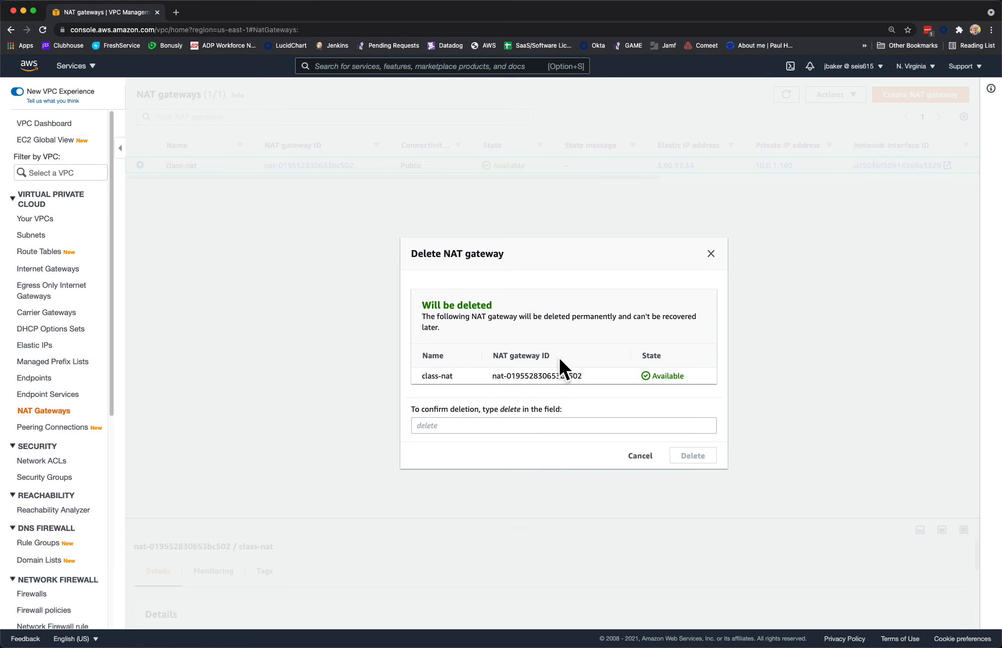
click(556, 425)
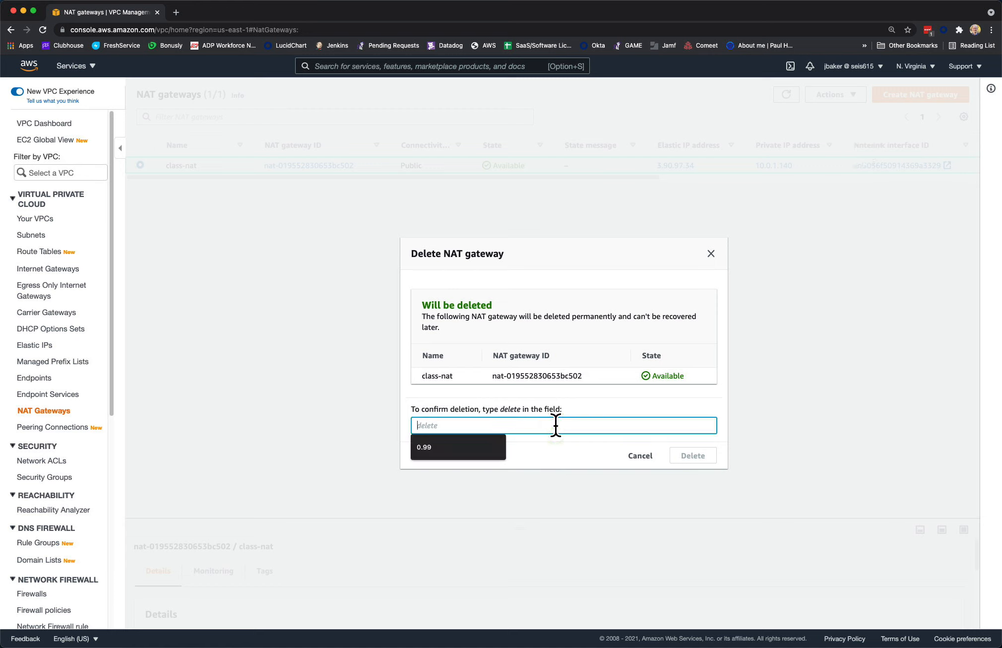
text(delete)
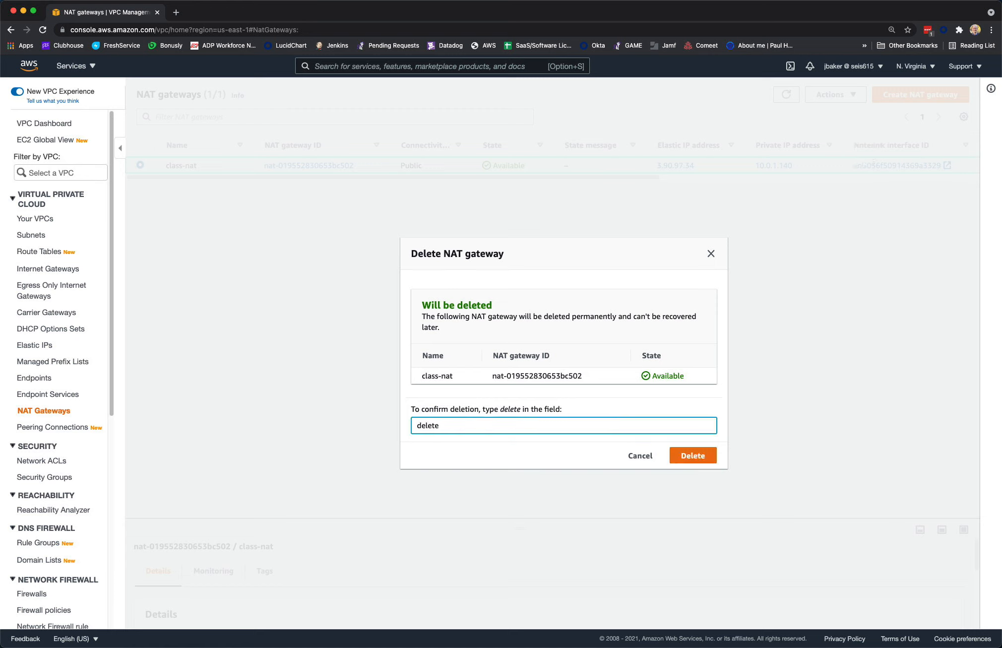
click(703, 457)
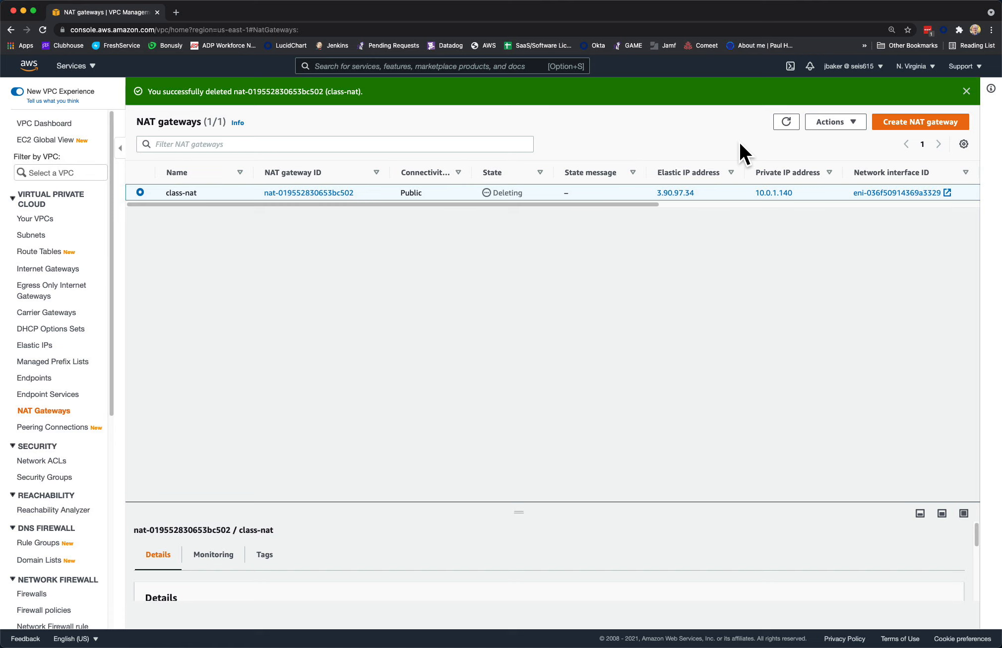
Step: Refresh the NAT gateway list, then release the Elastic IP address that the deleted NAT gateway used and dismiss the notification
click(785, 123)
click(37, 346)
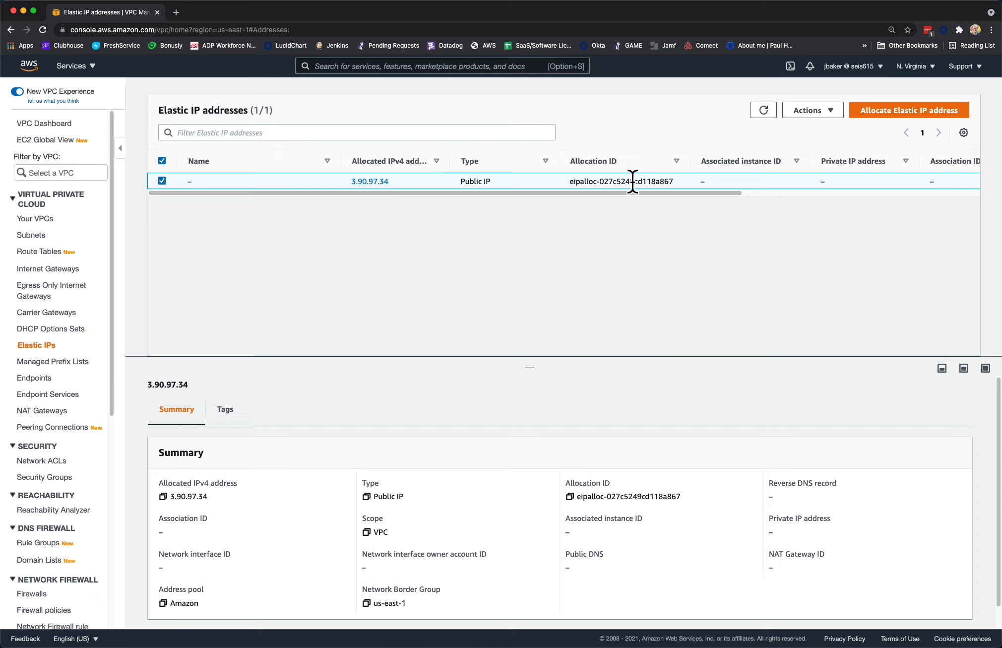
click(829, 112)
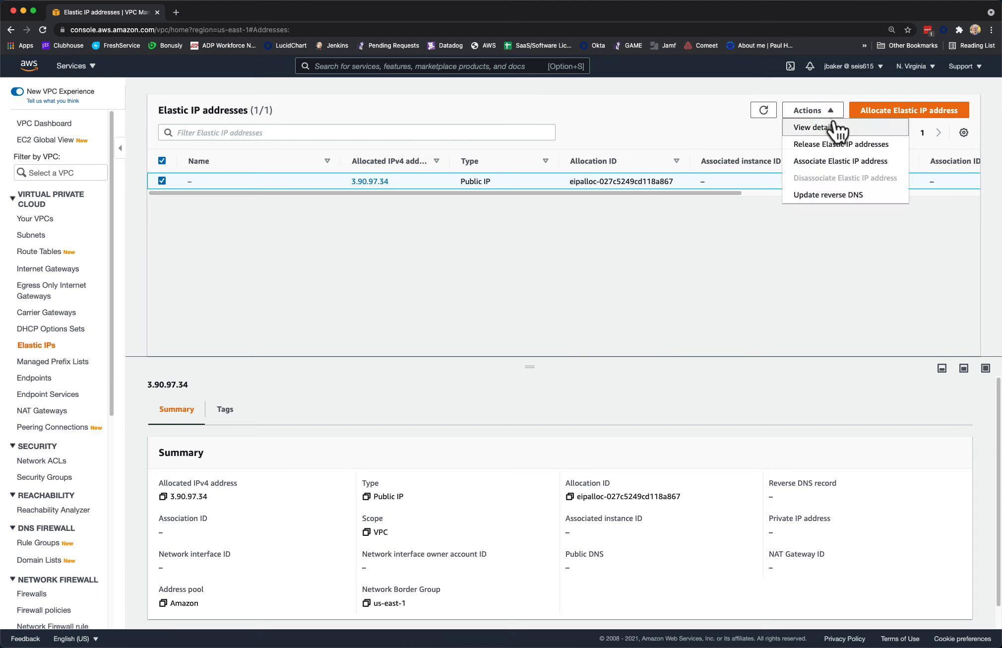
click(844, 144)
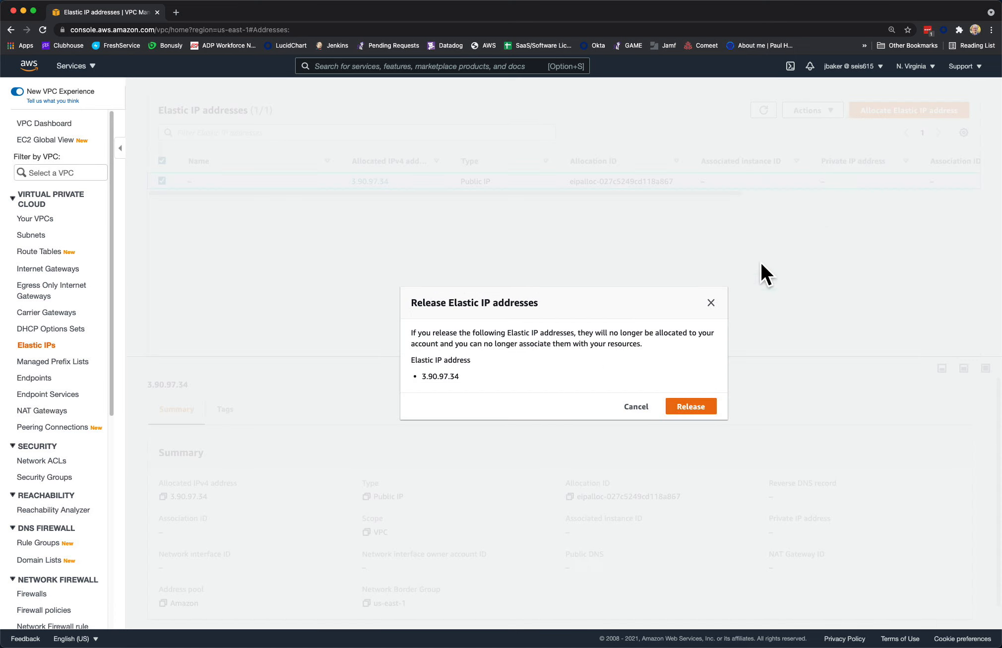
click(694, 405)
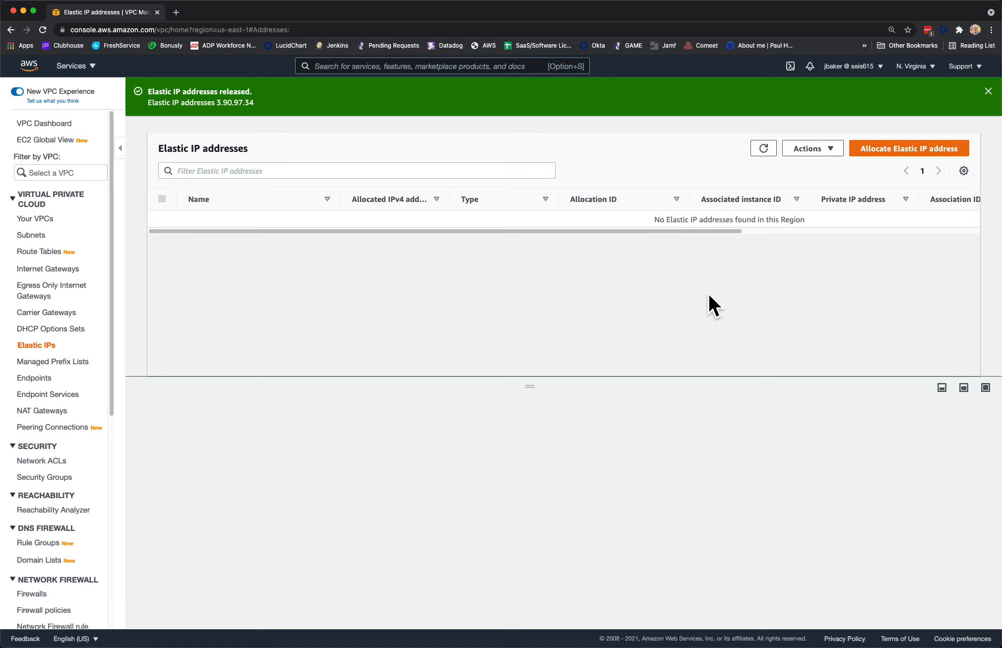
click(988, 91)
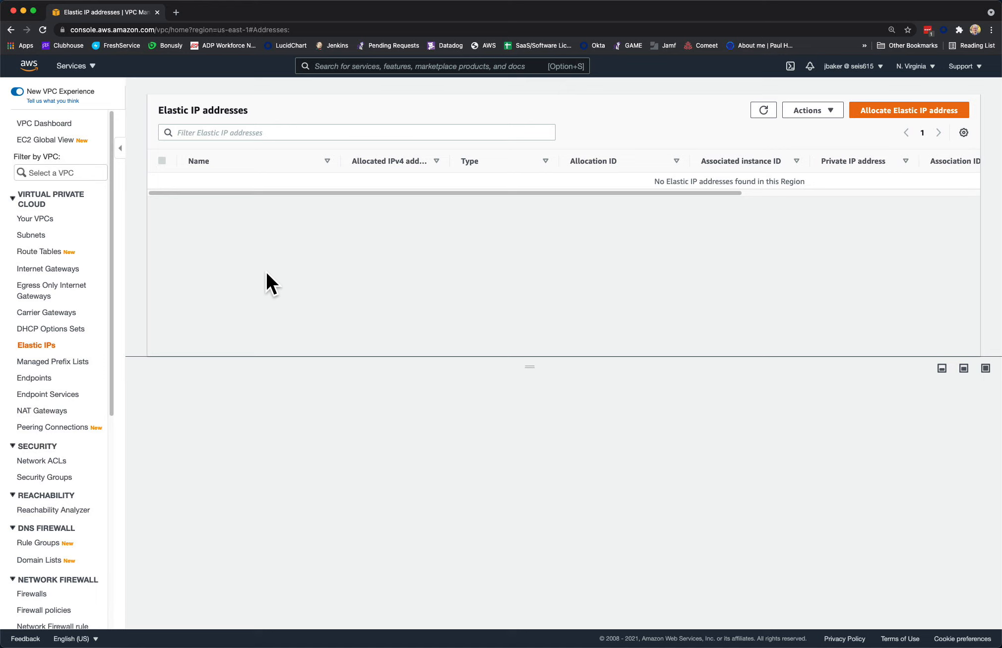
Step: Delete only class-vpc together with its dependent resources, leaving the unnamed VPC unselected and entering delete as the confirmation text
click(35, 218)
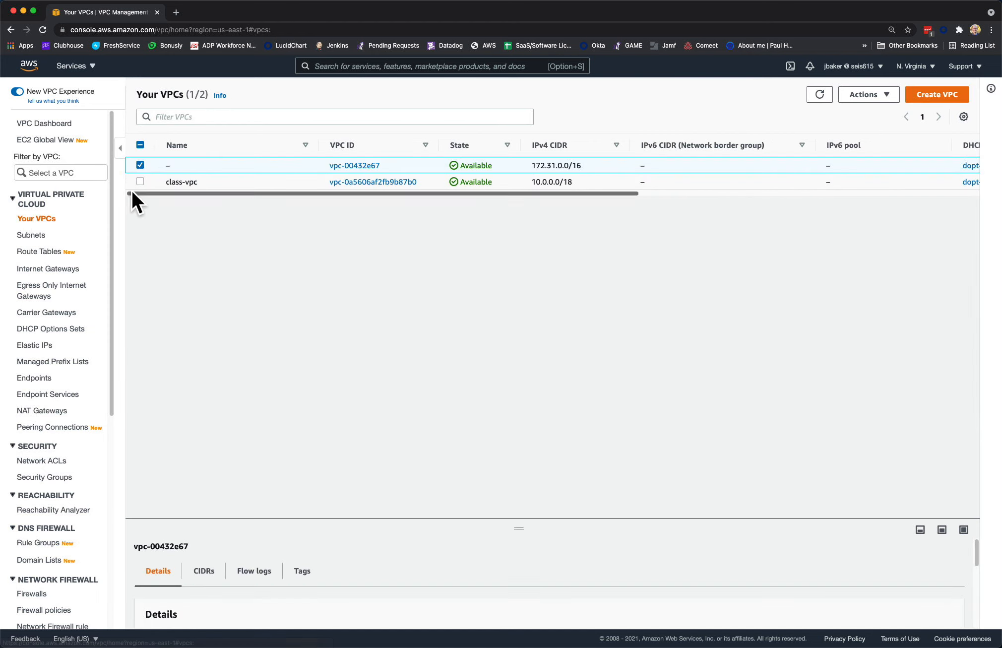
click(140, 181)
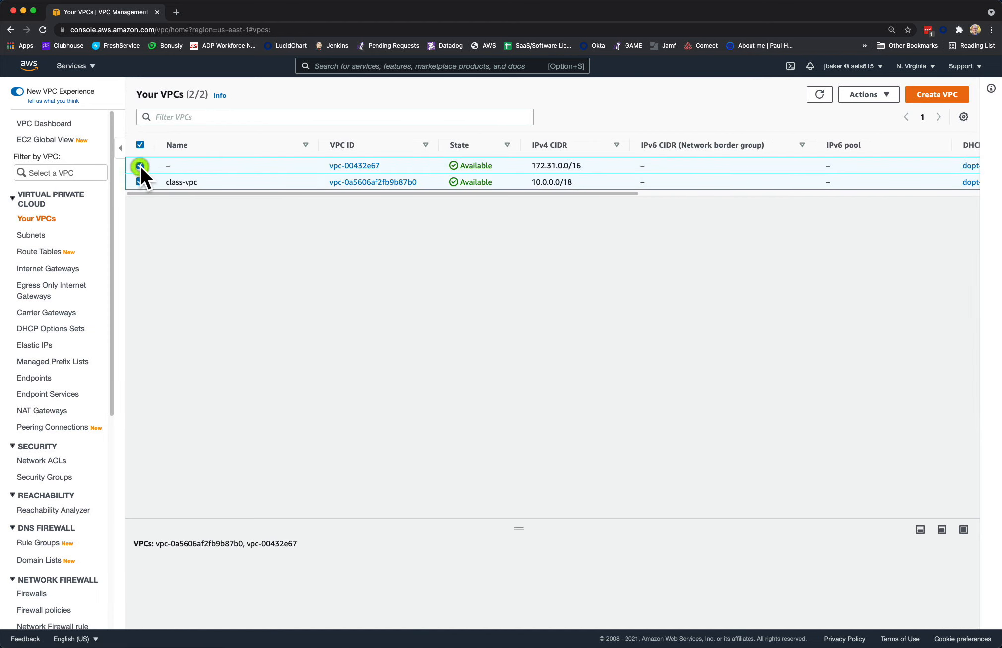
click(140, 165)
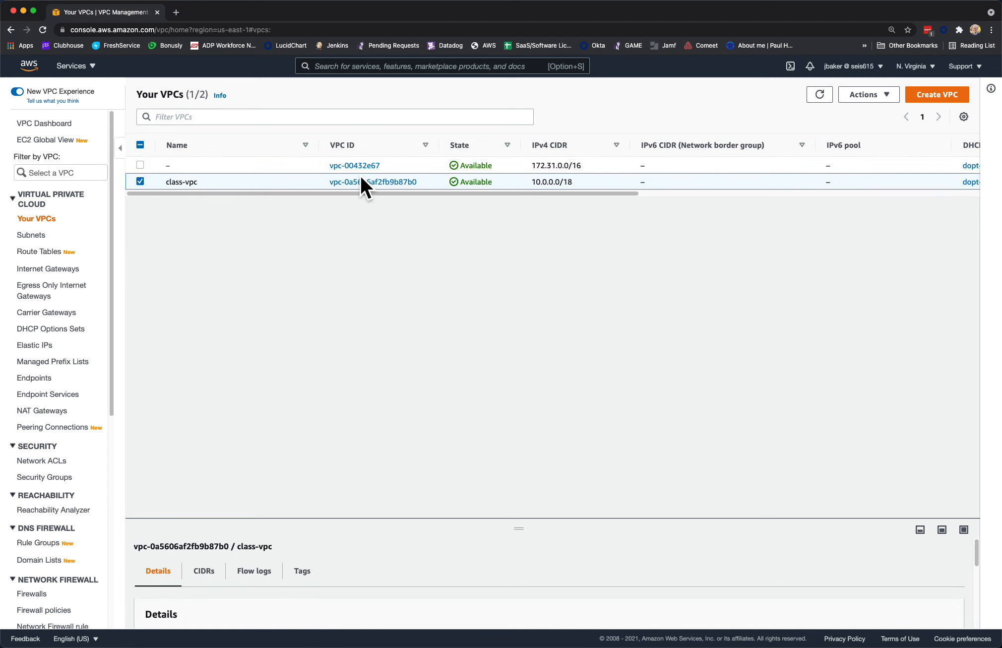
click(883, 95)
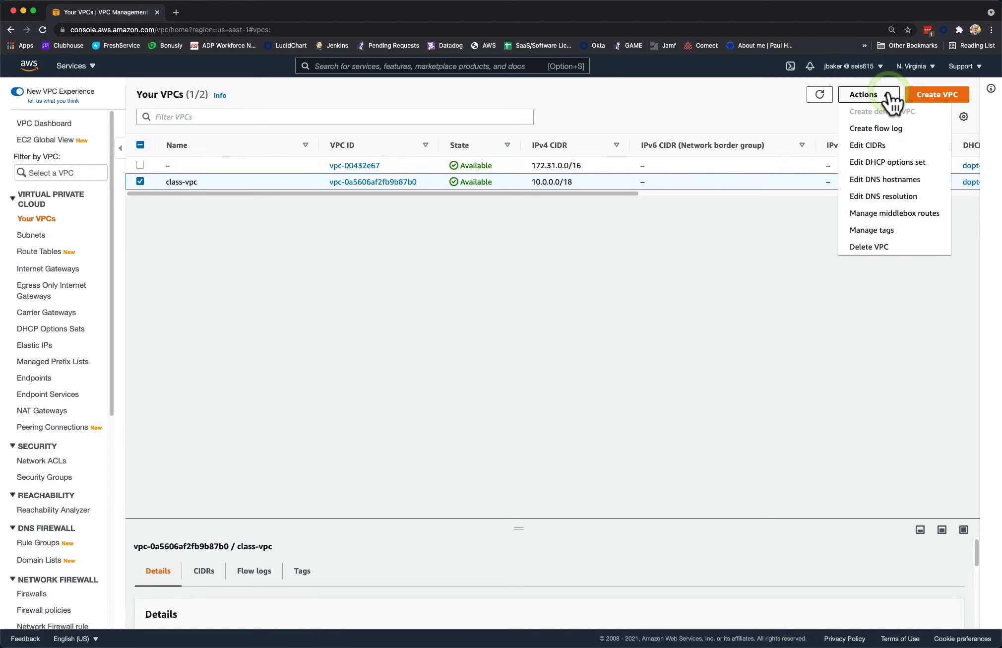
click(886, 247)
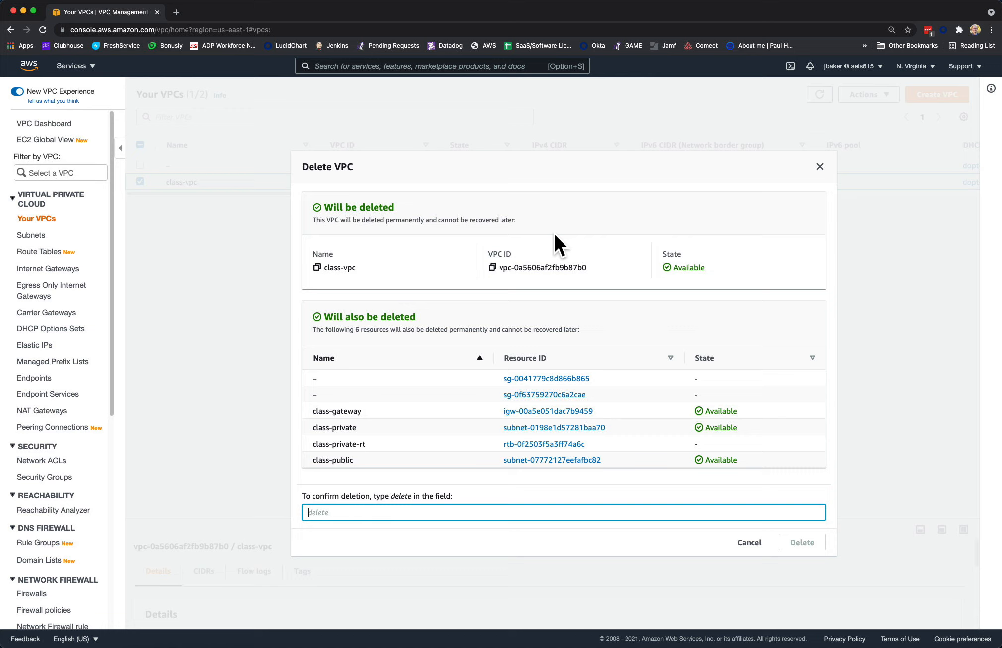
click(411, 513)
text(delete)
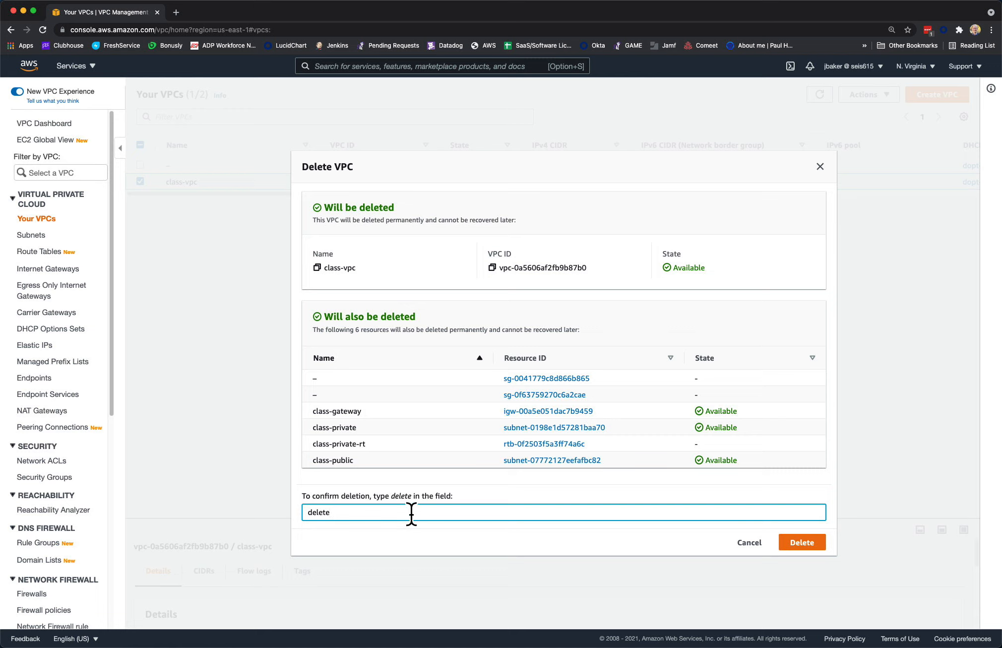
click(802, 542)
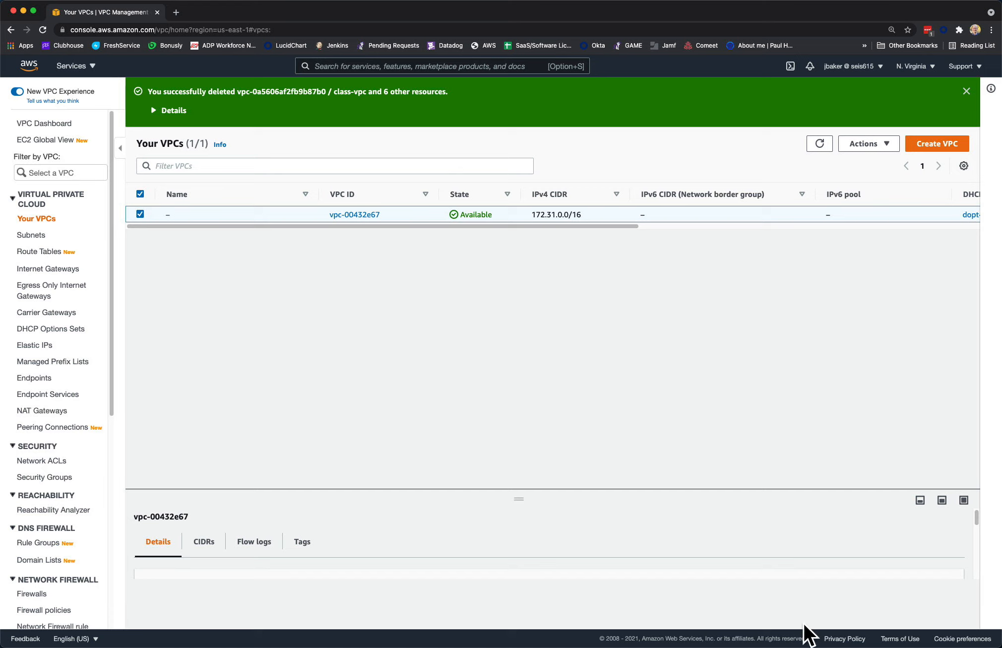
right_click(816, 644)
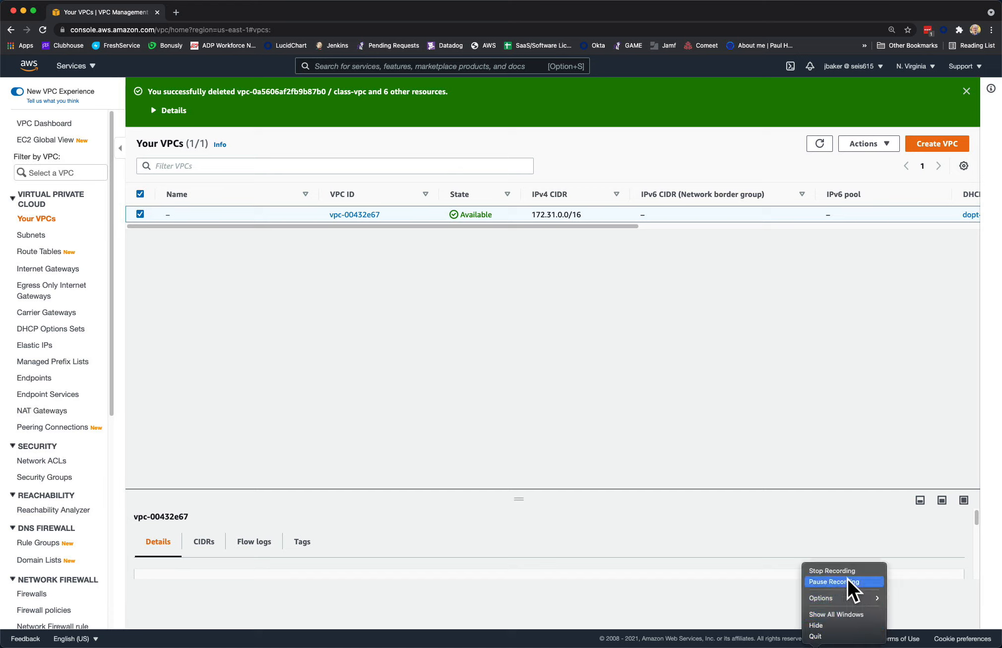